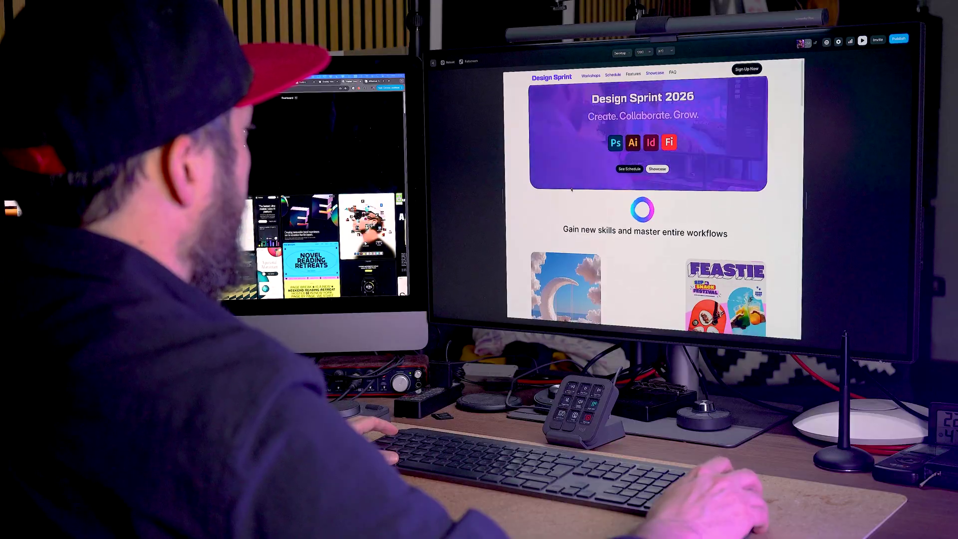
pyautogui.scroll(-2, 571, 190)
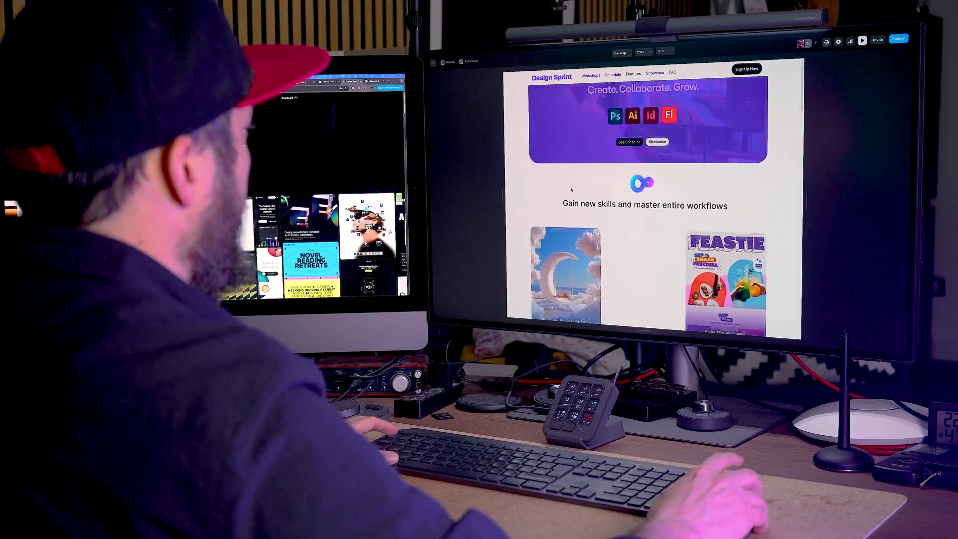
pyautogui.scroll(-5, 571, 190)
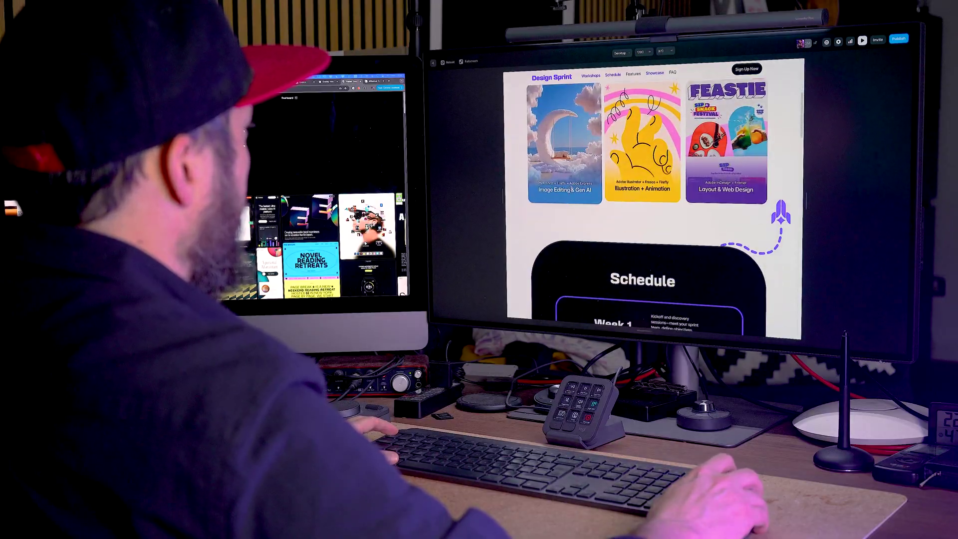
pyautogui.scroll(-3, 571, 190)
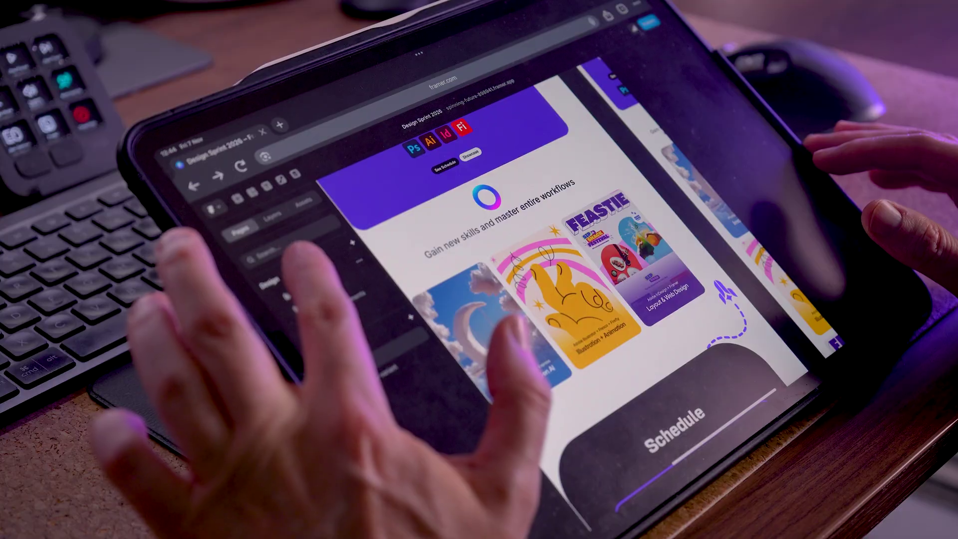
pyautogui.click(315, 282)
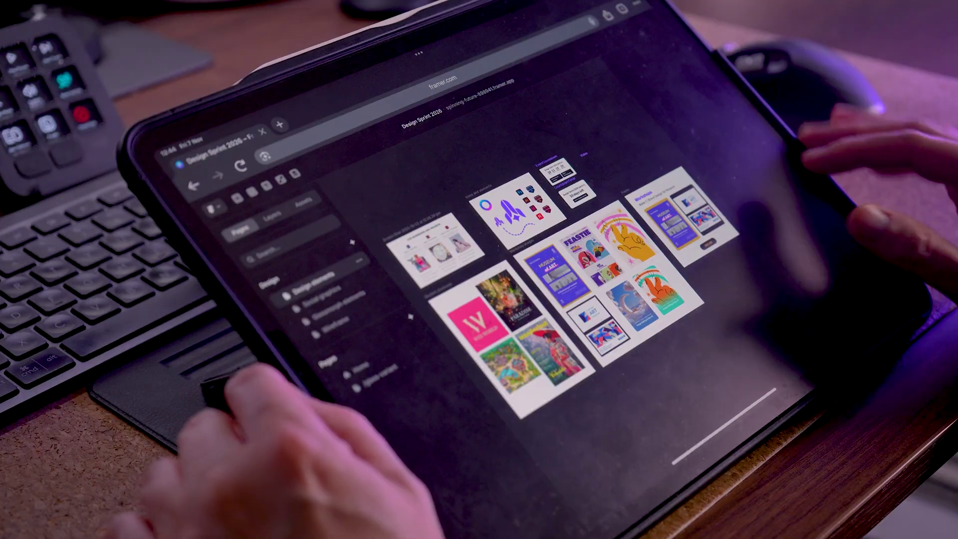
pyautogui.scroll(4, 639, 235)
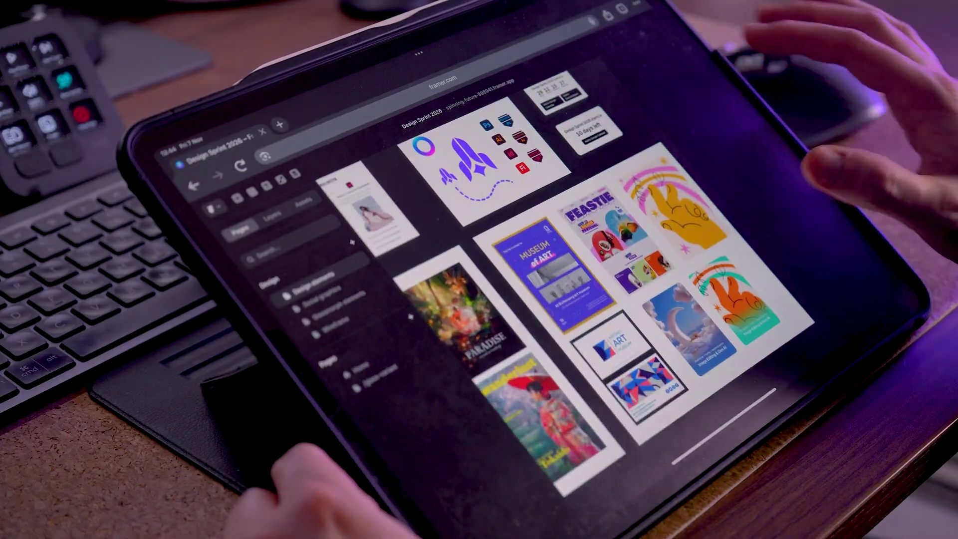
pyautogui.scroll(4, 649, 259)
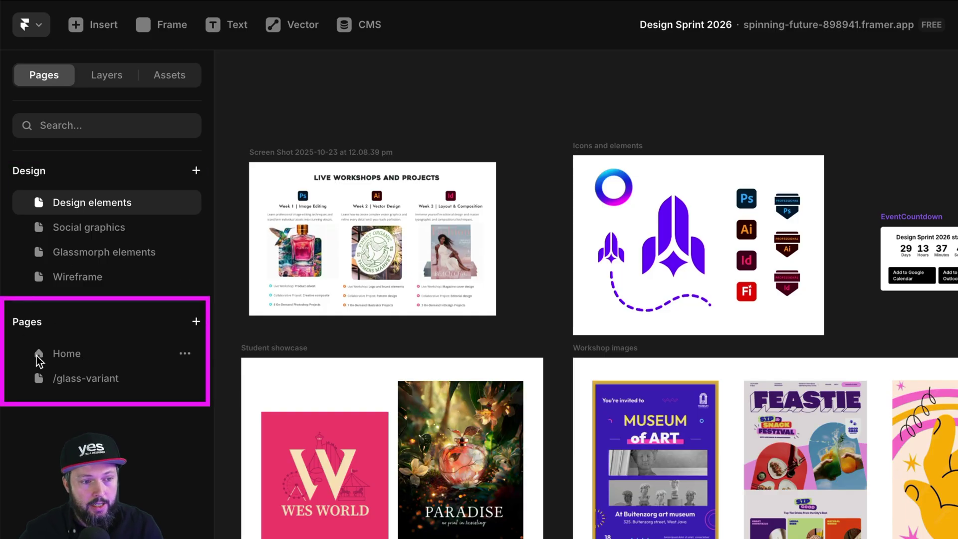
# Open the Home page and review its desktop preview from the hero section down to the attendees' showcase
pyautogui.click(74, 356)
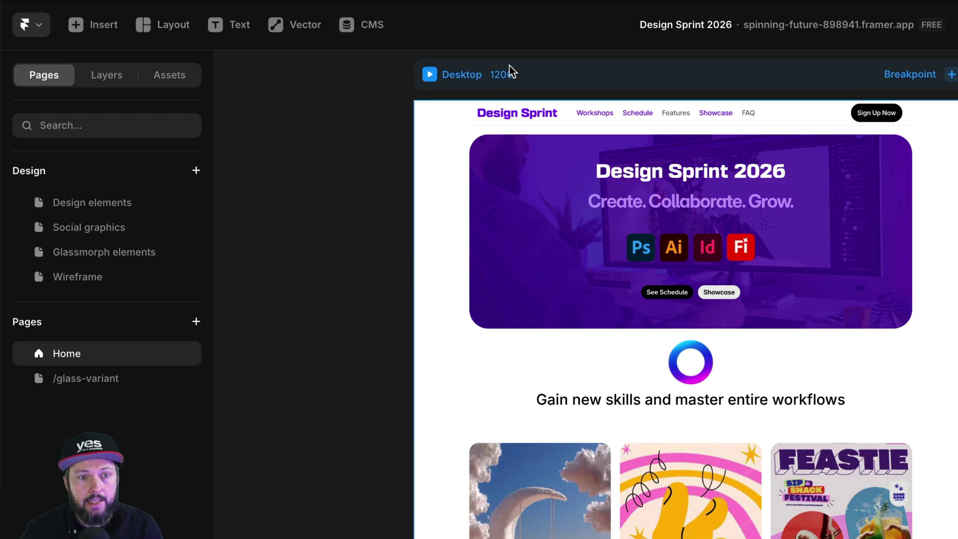
pyautogui.click(429, 74)
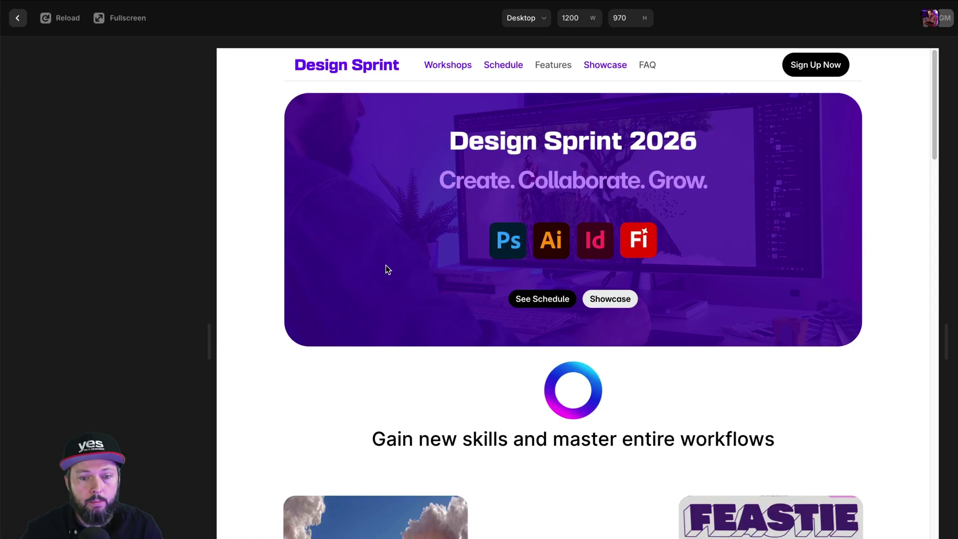
pyautogui.scroll(-1, 349, 249)
pyautogui.scroll(-4, 320, 245)
pyautogui.scroll(-8, 319, 242)
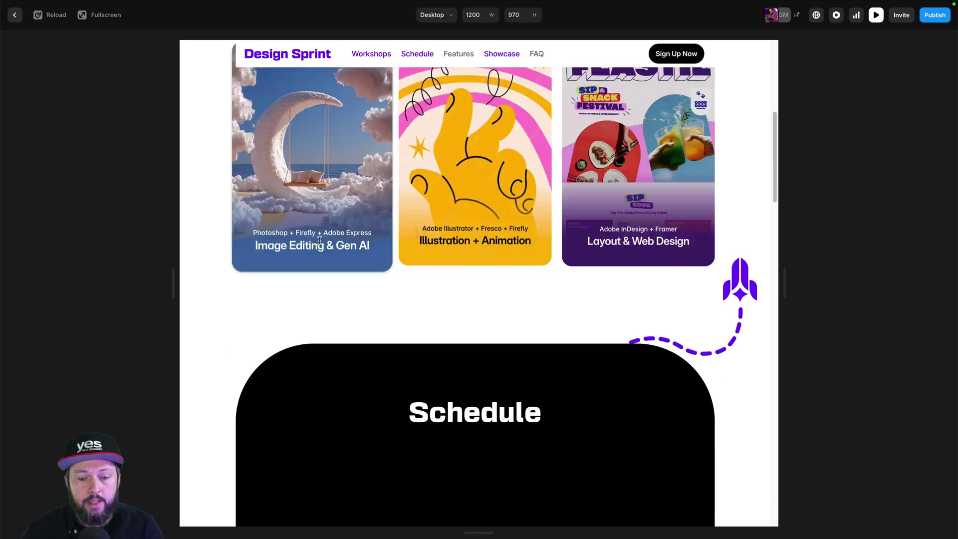
pyautogui.scroll(-10, 320, 241)
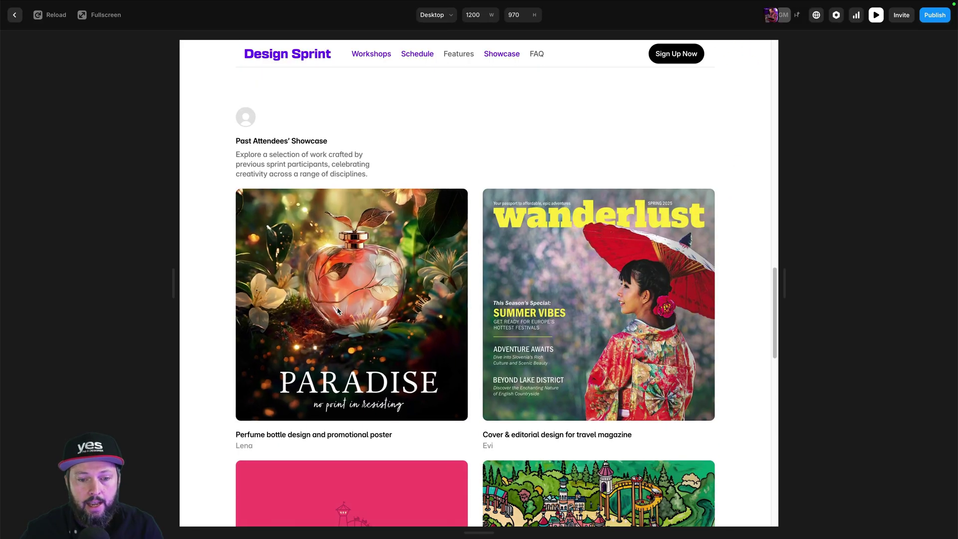
pyautogui.scroll(-6, 359, 345)
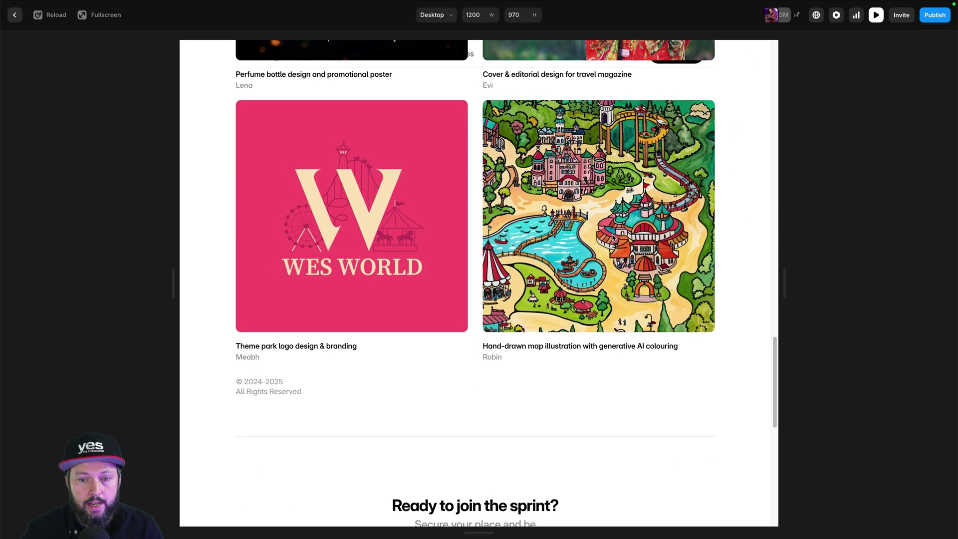
pyautogui.scroll(20, 405, 224)
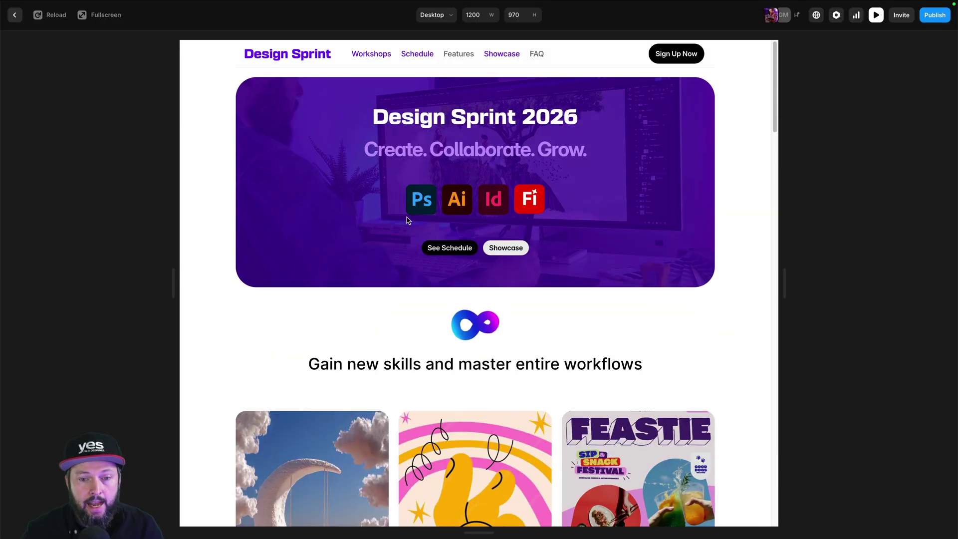
pyautogui.click(14, 14)
# Open the Design elements page and examine the Icons and elements frame up close
pyautogui.click(56, 122)
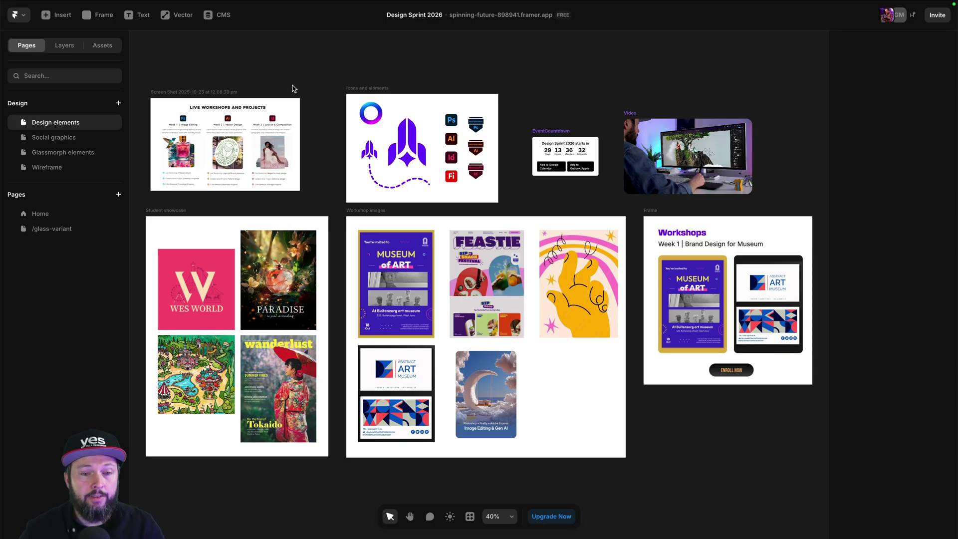
pyautogui.scroll(-5, 381, 206)
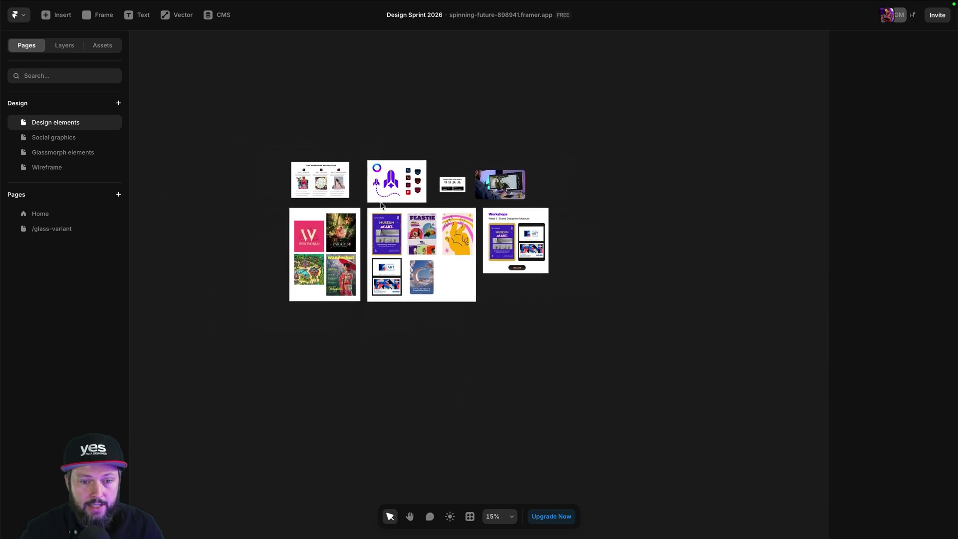
pyautogui.scroll(-3, 381, 204)
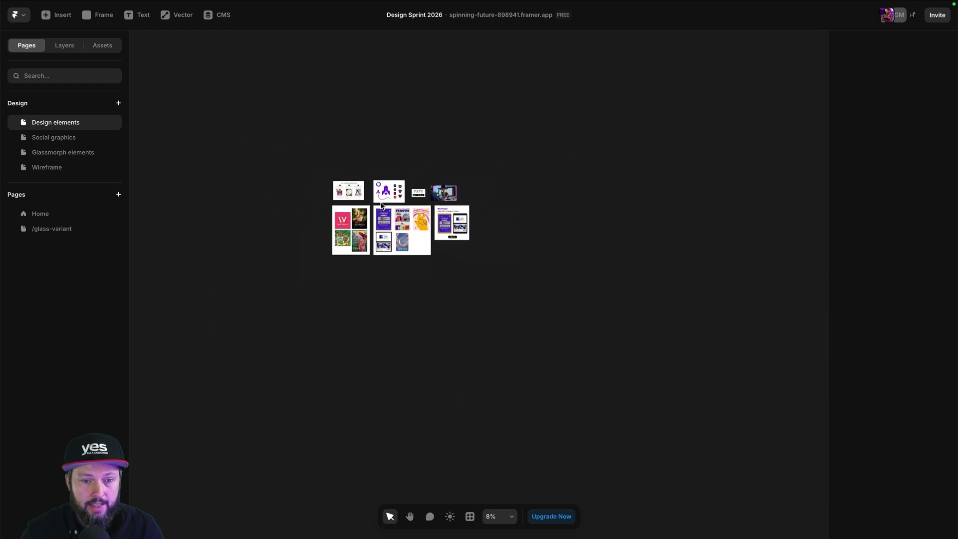
pyautogui.click(390, 177)
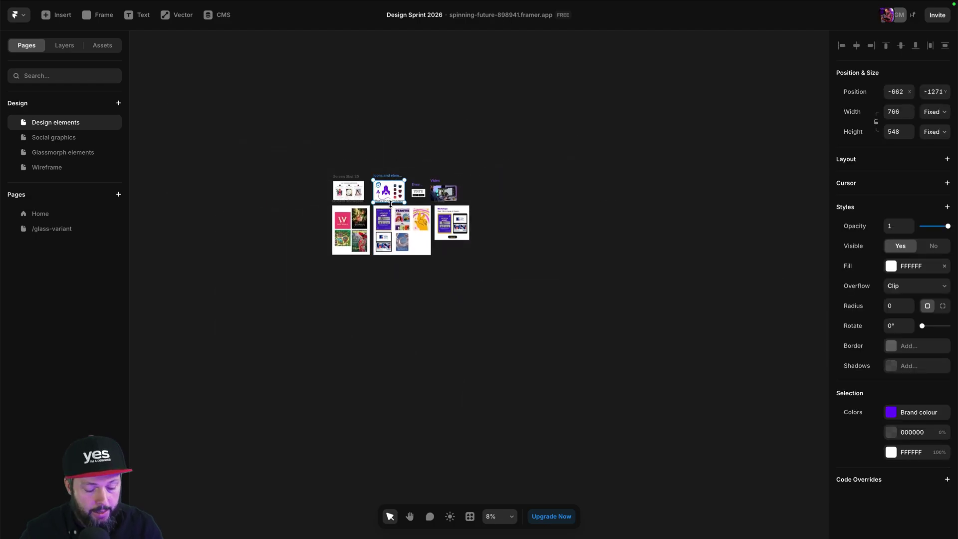
pyautogui.hotkey('shift', '2')
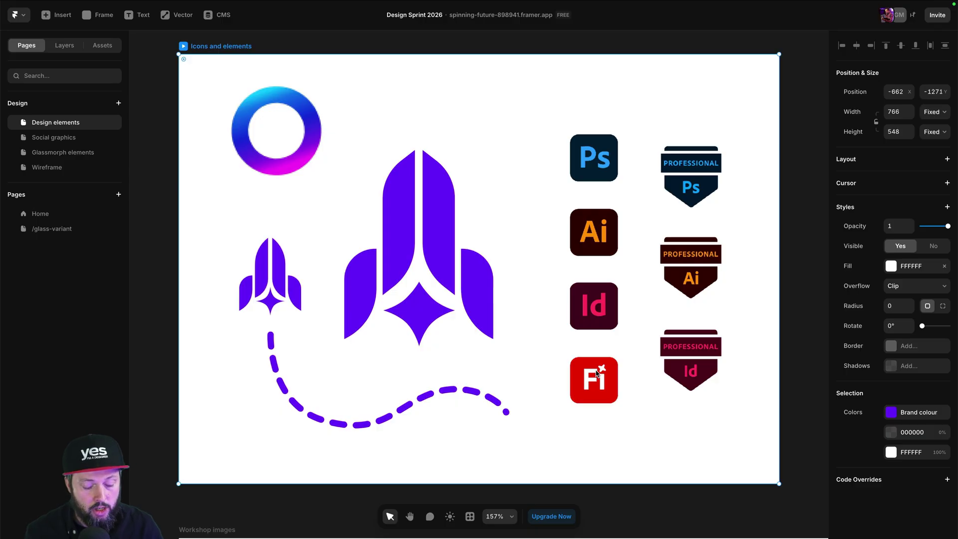
pyautogui.hotkey('shift', '1')
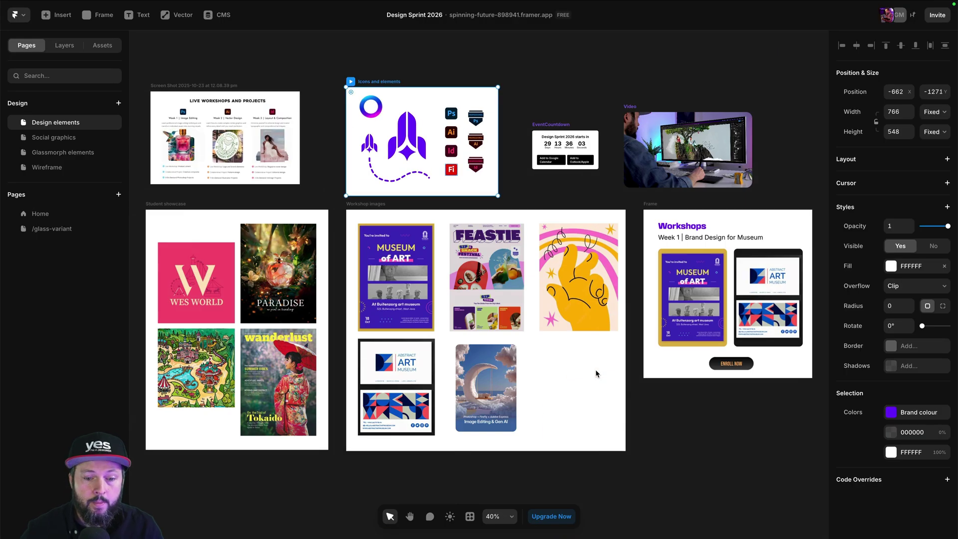
# Duplicate the Image Editing & Gen AI card beside the original in the Workshop images frame
pyautogui.click(595, 369)
pyautogui.hotkey('shift', '2')
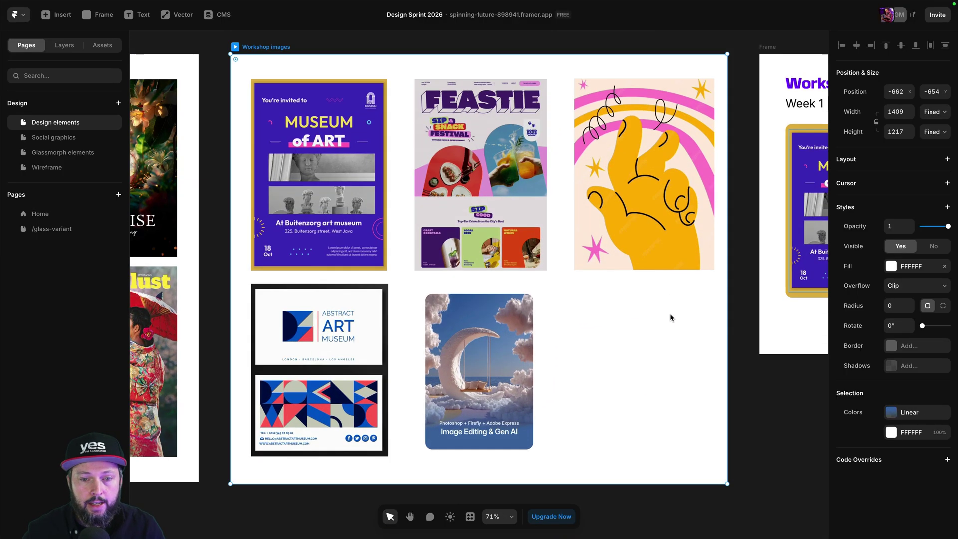
pyautogui.click(480, 327)
pyautogui.press('alt')
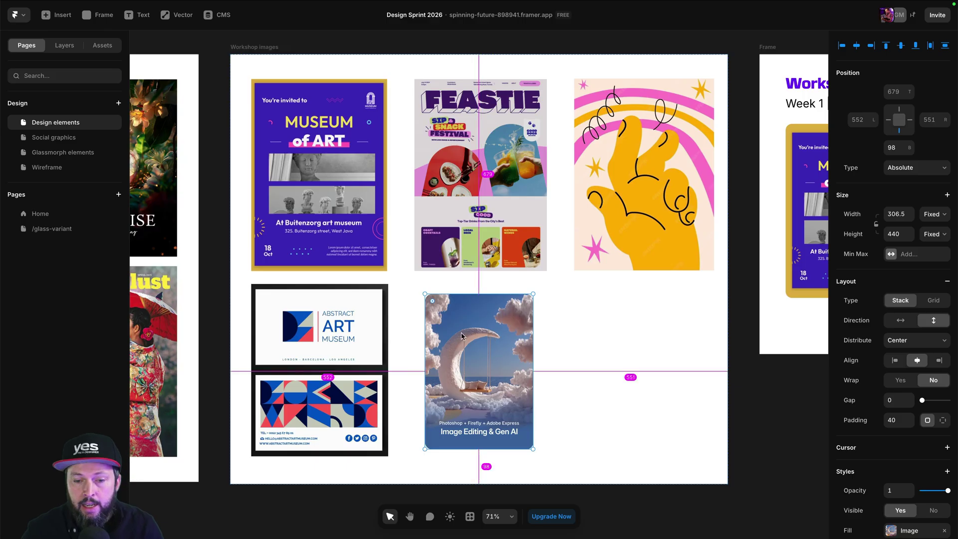
pyautogui.moveTo(462, 335); pyautogui.dragTo(591, 350)
pyautogui.click(789, 447)
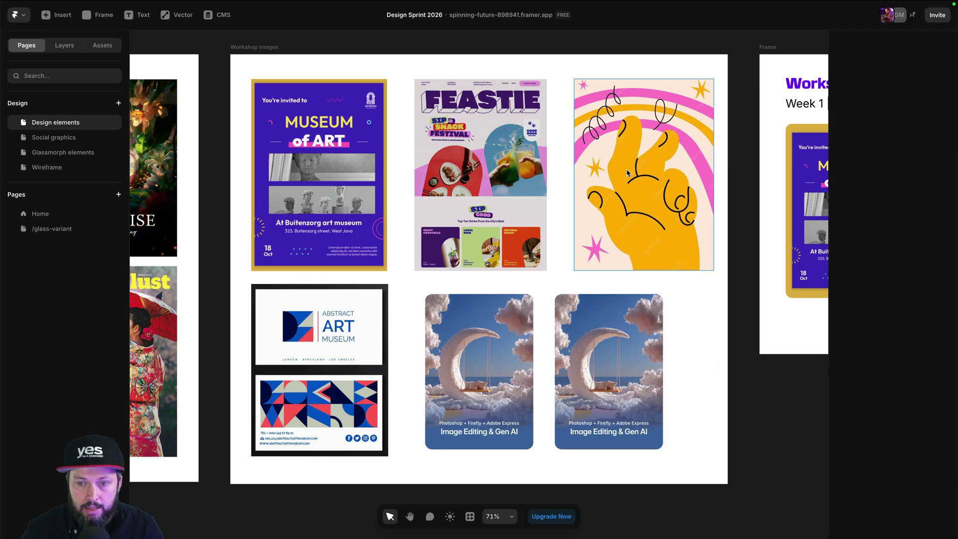
# Place the hand illustration inside the duplicated card and scale it to about 354 × 485
pyautogui.moveTo(624, 168); pyautogui.dragTo(591, 352)
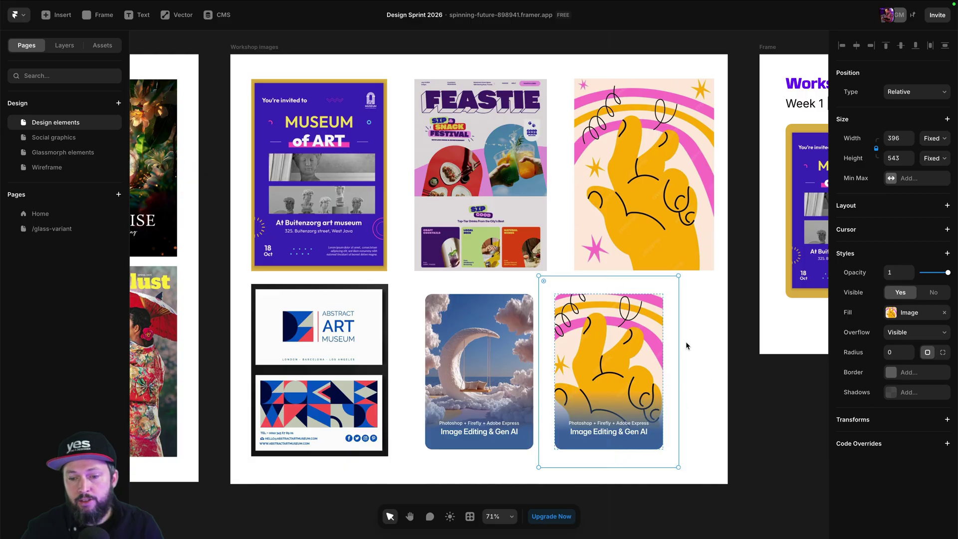
pyautogui.moveTo(678, 276); pyautogui.dragTo(671, 283)
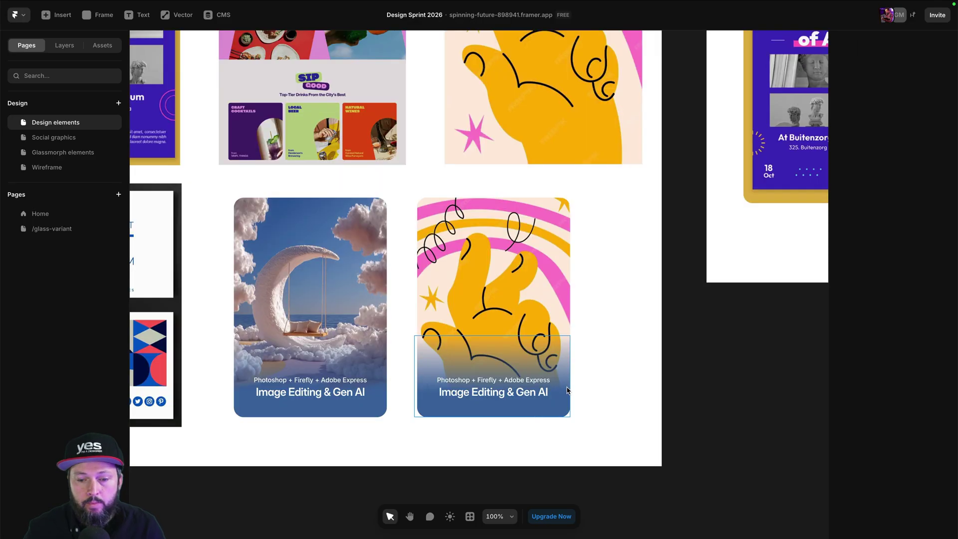
# Recolour the duplicated card's gradient overlay with the pink sampled from the hand illustration's rainbow
pyautogui.click(566, 390)
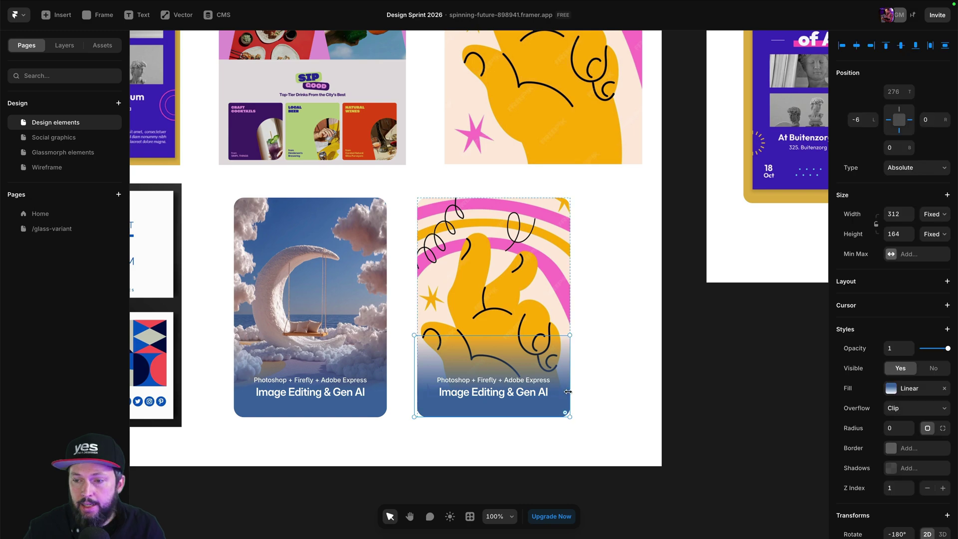
pyautogui.click(891, 388)
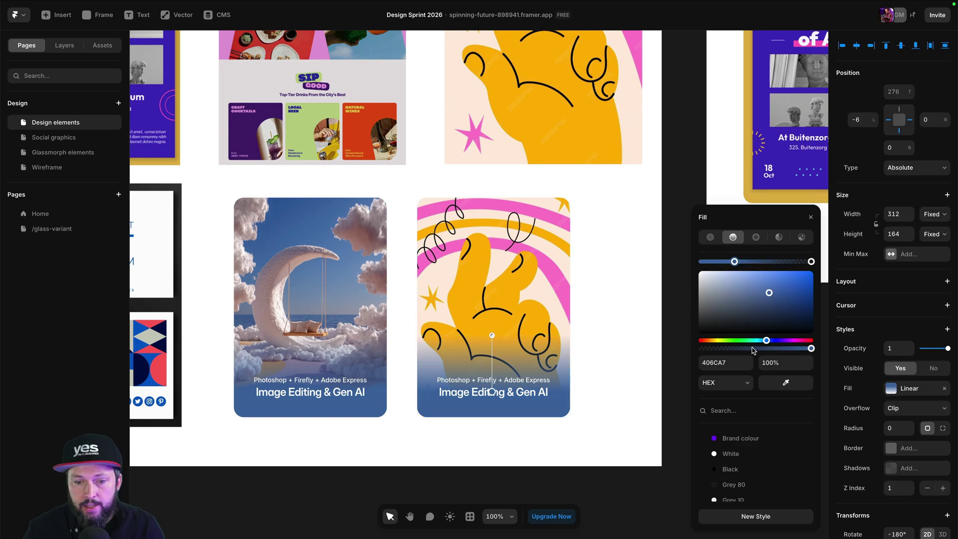
pyautogui.click(794, 386)
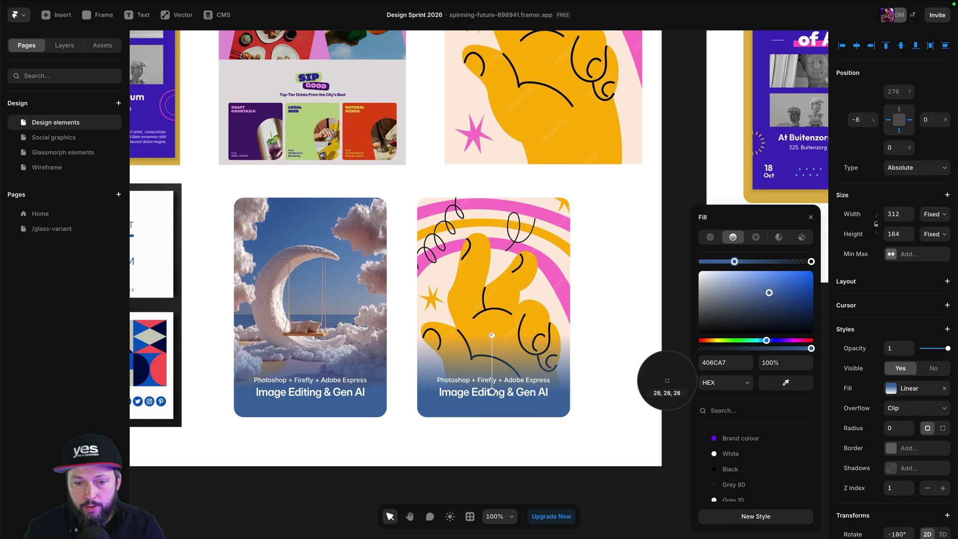
pyautogui.click(501, 293)
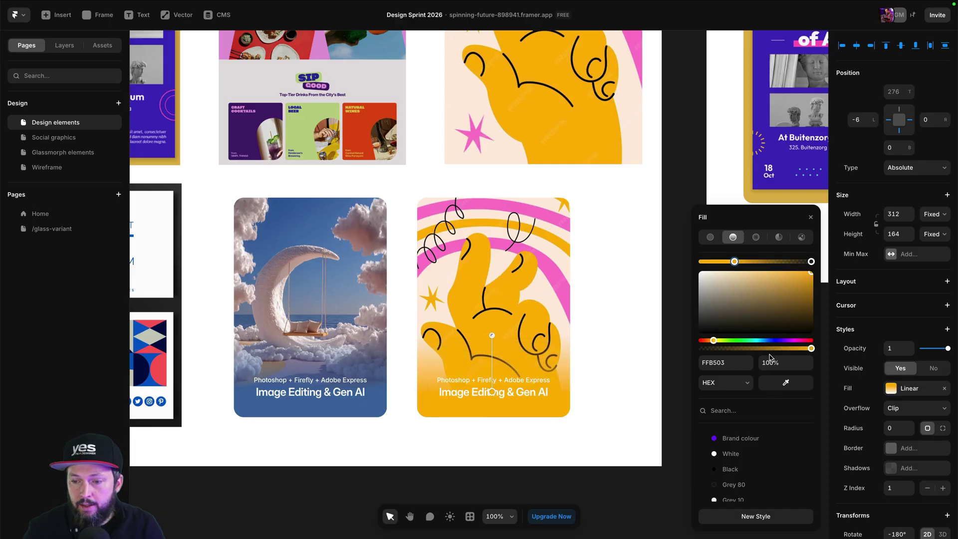
pyautogui.click(785, 383)
pyautogui.click(547, 269)
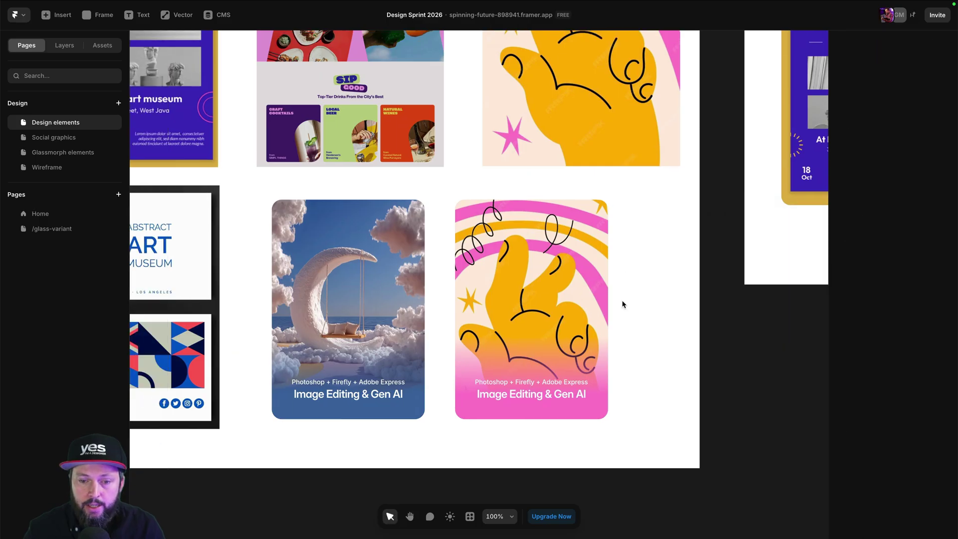
# Import the SVG version of the hand illustration and place it on the empty canvas beside the Workshop images frame
pyautogui.press('super+equal')
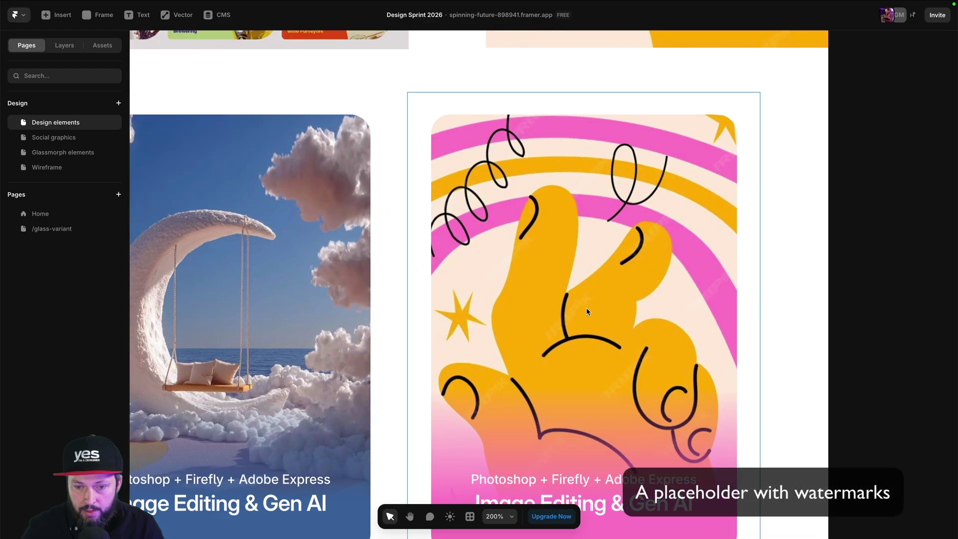
pyautogui.press('super+minus')
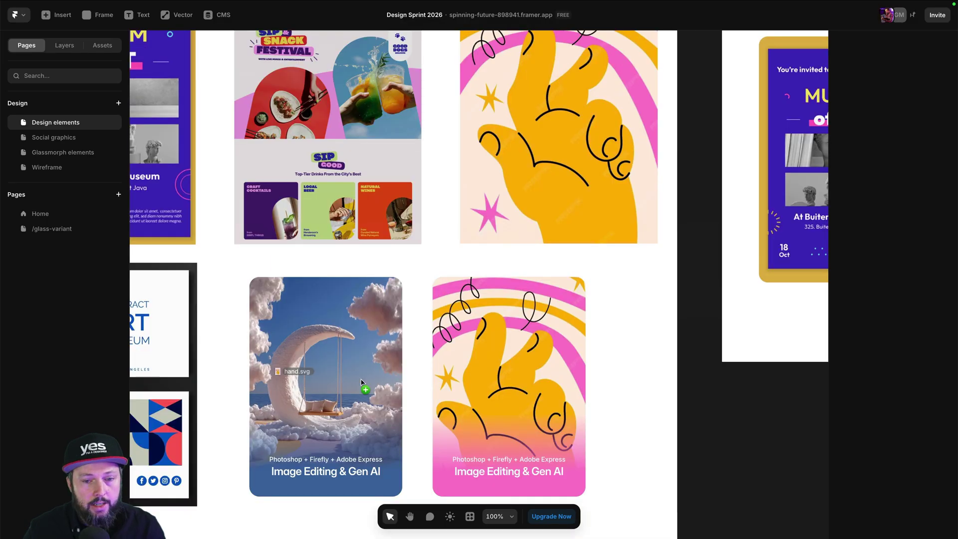
pyautogui.moveTo(361, 380); pyautogui.dragTo(645, 304)
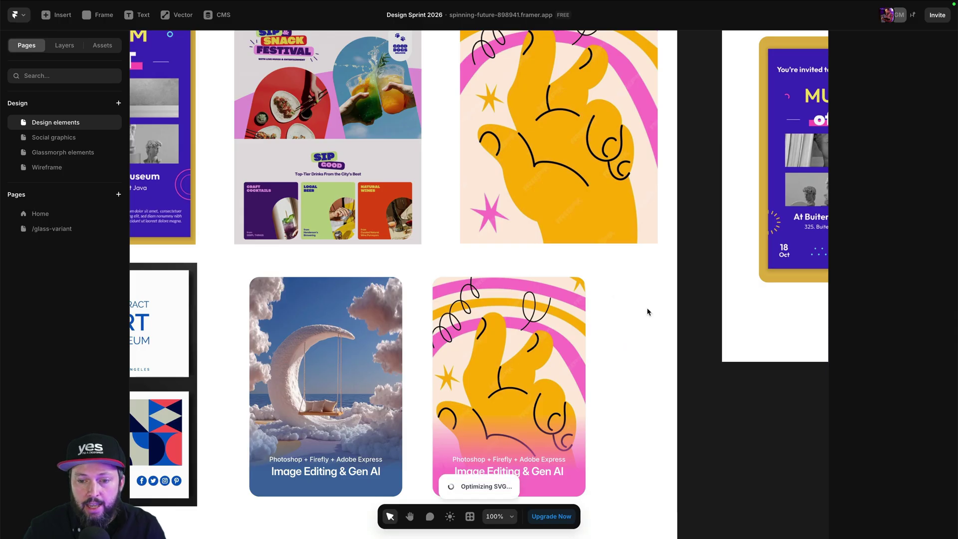
pyautogui.moveTo(633, 384); pyautogui.dragTo(680, 471)
pyautogui.press('space')
pyautogui.moveTo(707, 436); pyautogui.dragTo(652, 291)
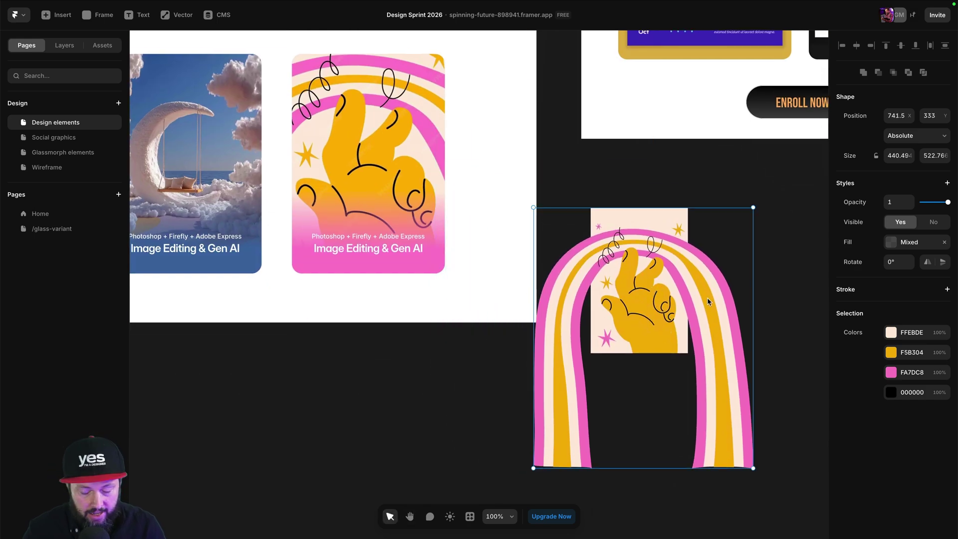
# Enter vector editing on the imported illustration's yellow hand shape and select the anchor point beside its wrist
pyautogui.scroll(5, 669, 284)
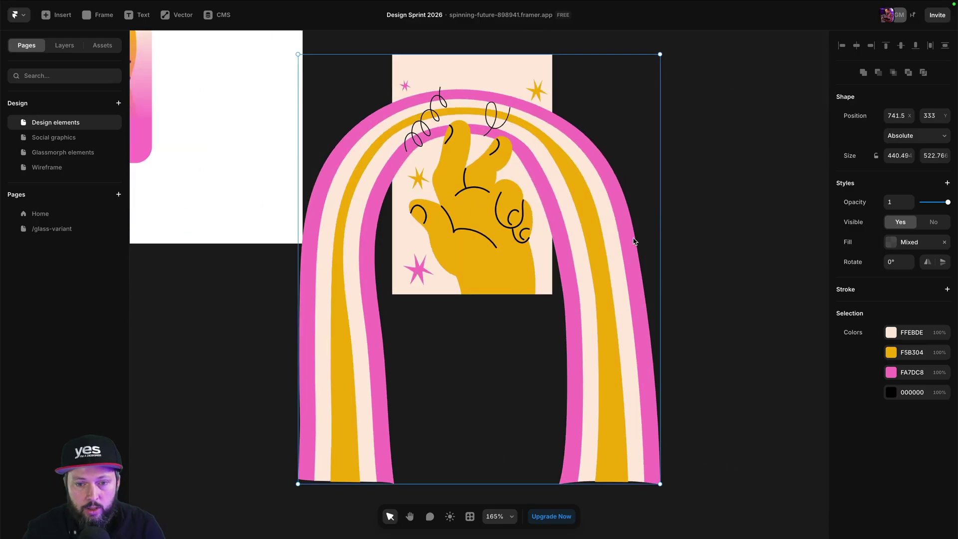
pyautogui.doubleClick(502, 265)
pyautogui.doubleClick(501, 265)
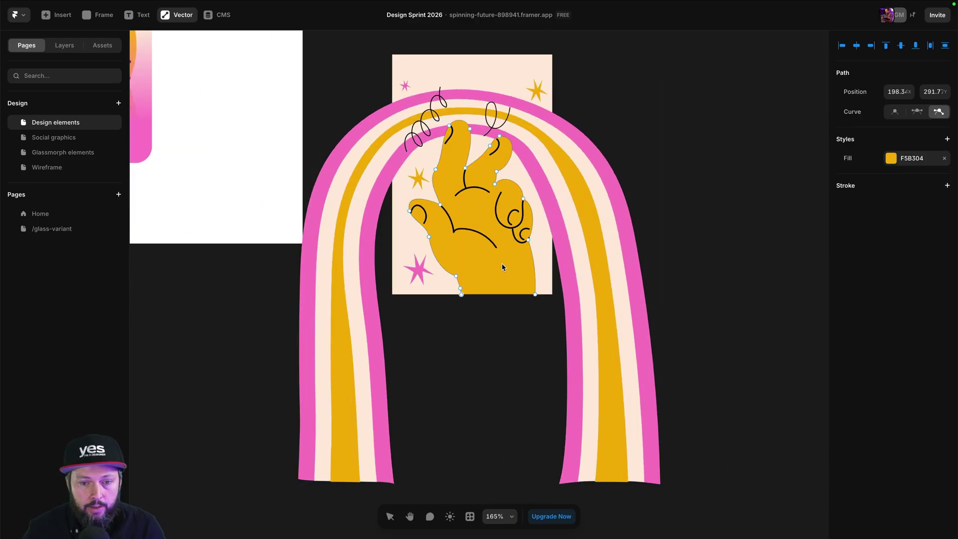
pyautogui.click(456, 276)
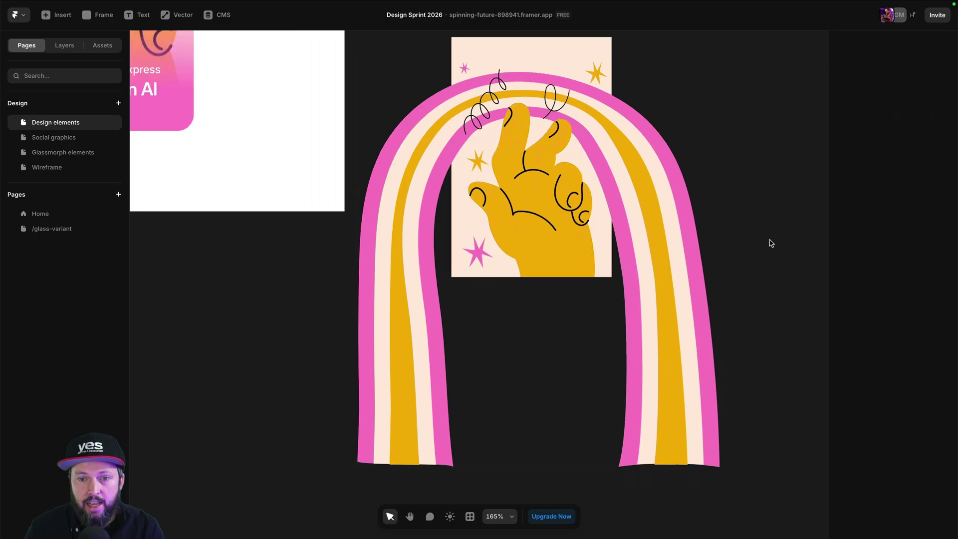
# Leave vector editing, select the rainbow shape and move it slightly down behind the hand
pyautogui.click(679, 240)
pyautogui.doubleClick(679, 240)
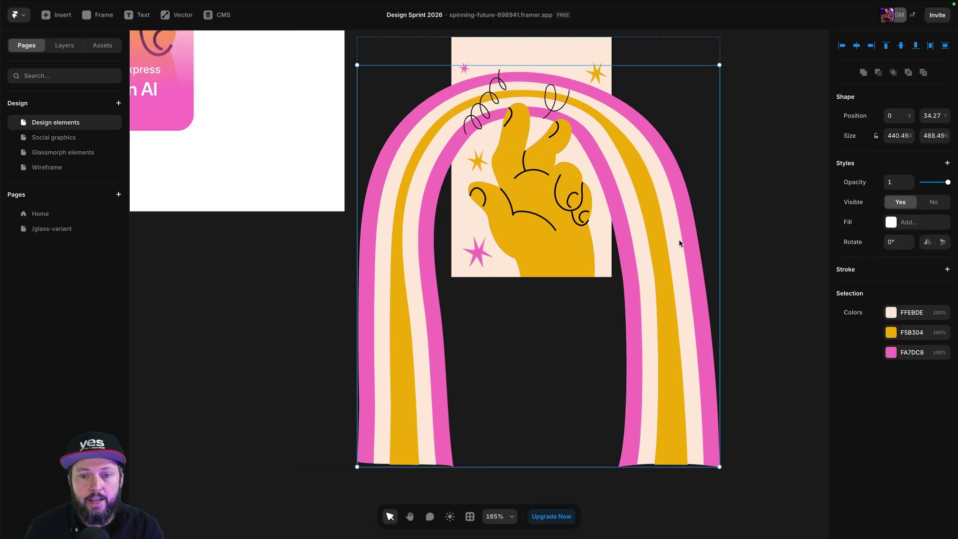
pyautogui.moveTo(678, 240)
pyautogui.mouseDown()
pyautogui.moveTo(668, 233)
pyautogui.moveTo(674, 251)
pyautogui.mouseUp()
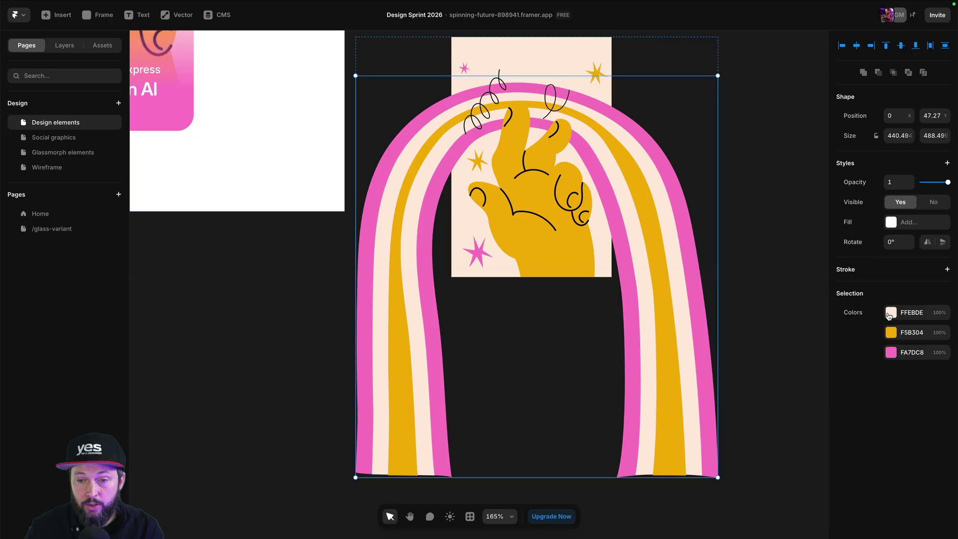
# Recolour the rainbow's pink stripes to teal 2BCCB4
pyautogui.click(891, 353)
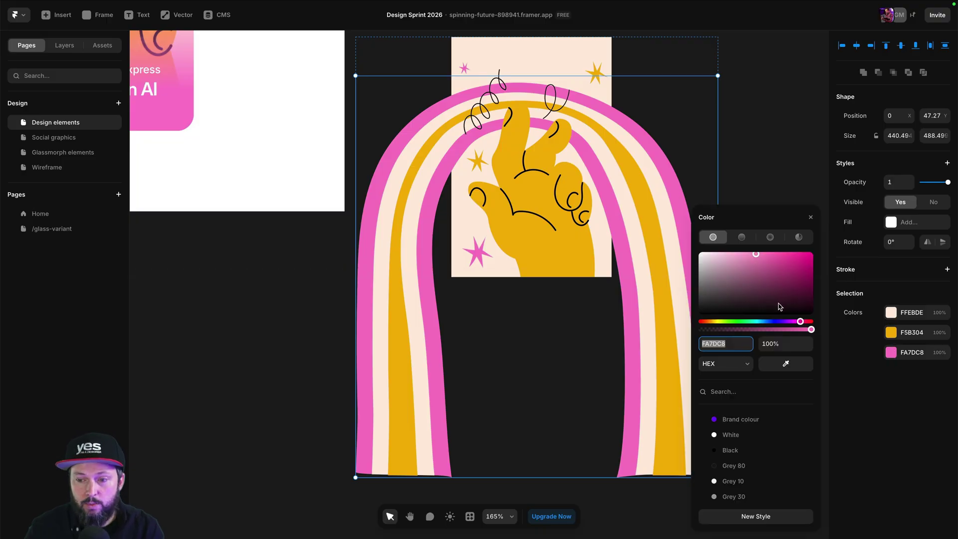
pyautogui.moveTo(790, 283); pyautogui.dragTo(788, 267)
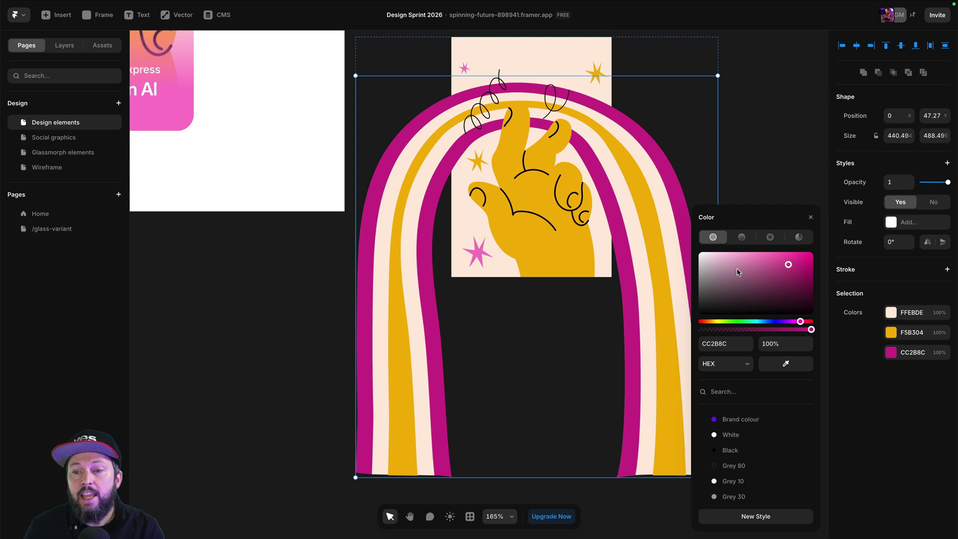
pyautogui.click(754, 321)
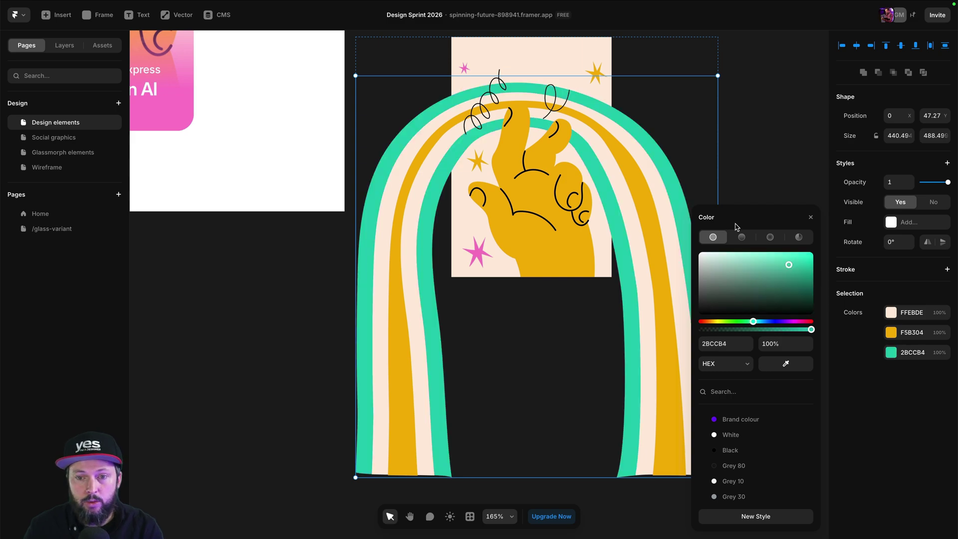
pyautogui.click(744, 173)
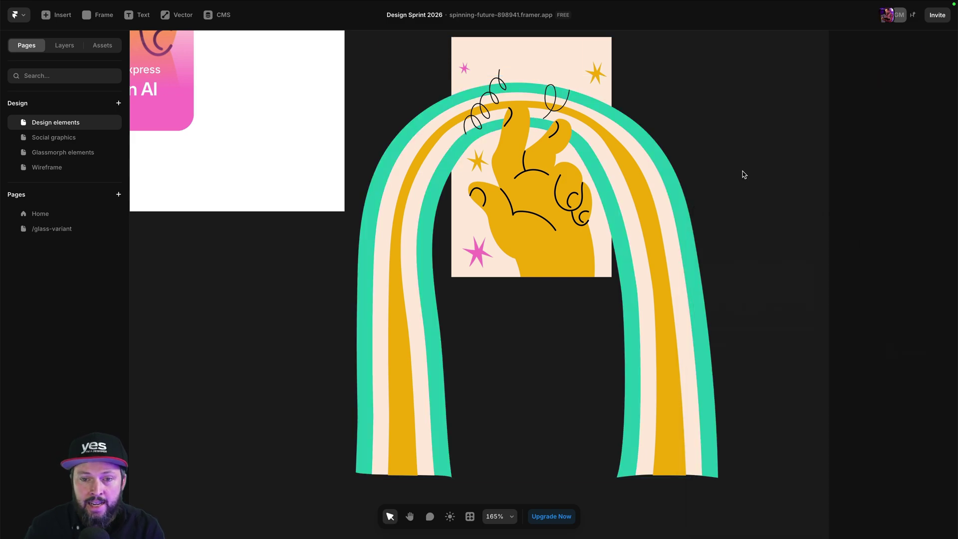
# Change the whole vector illustration's yellow F5B304 to orange F57505
pyautogui.moveTo(738, 124); pyautogui.dragTo(673, 207)
pyautogui.click(497, 122)
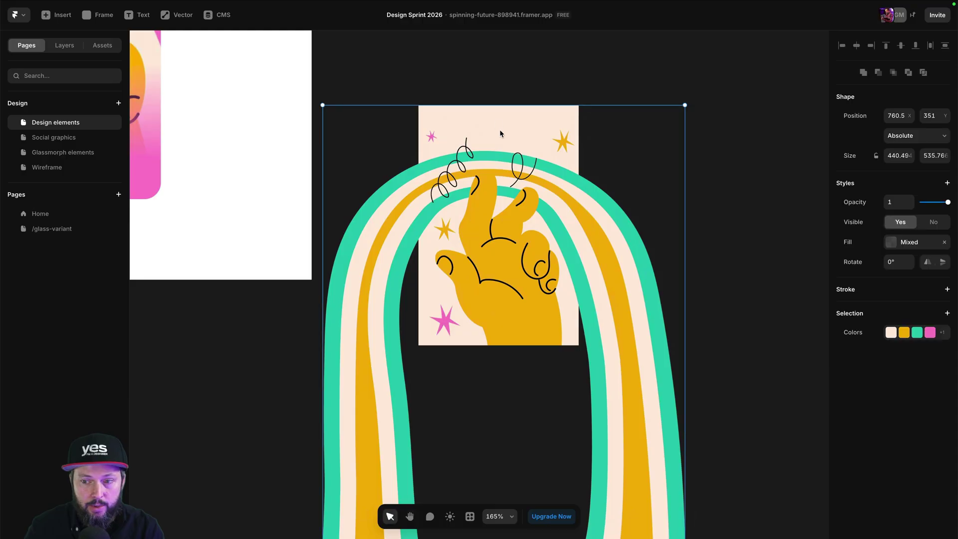
pyautogui.click(926, 332)
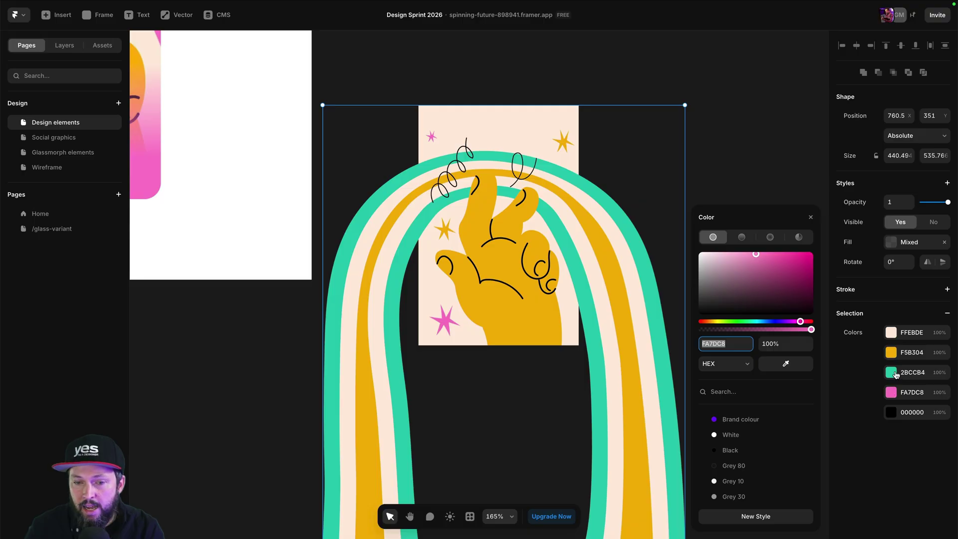
pyautogui.click(890, 352)
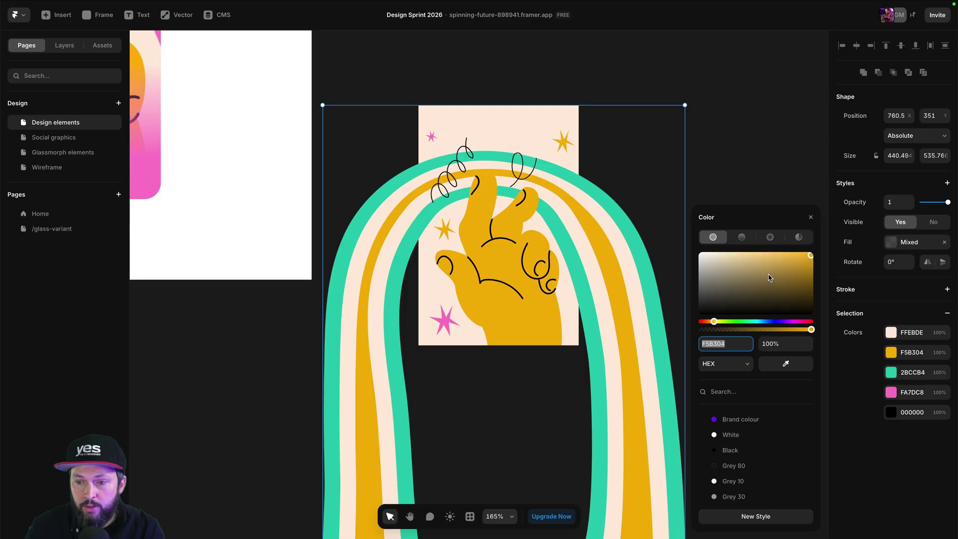
pyautogui.click(709, 321)
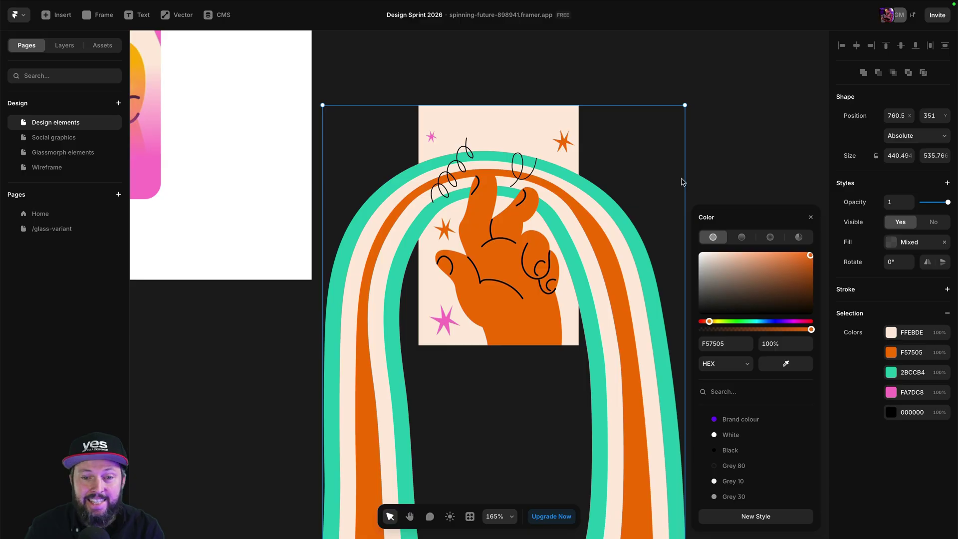
pyautogui.click(716, 162)
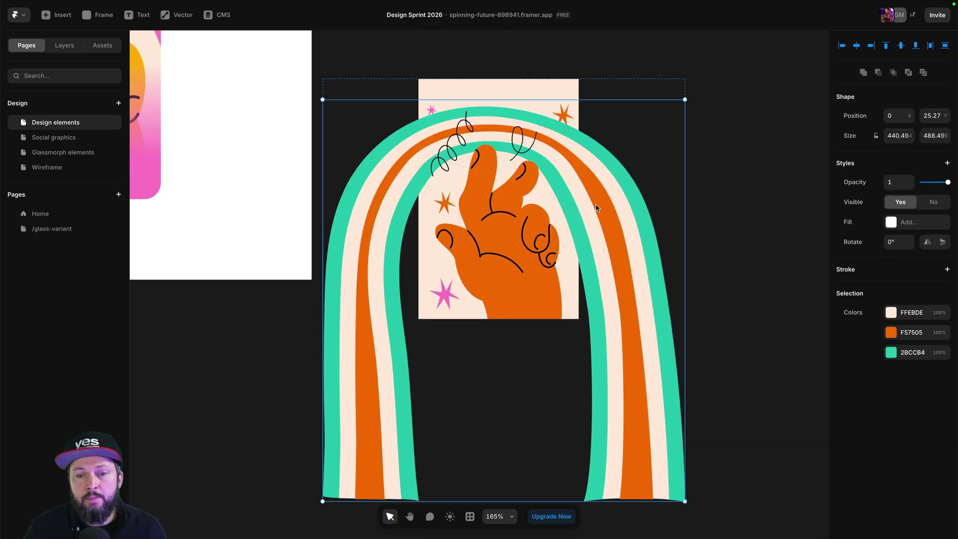
pyautogui.click(703, 164)
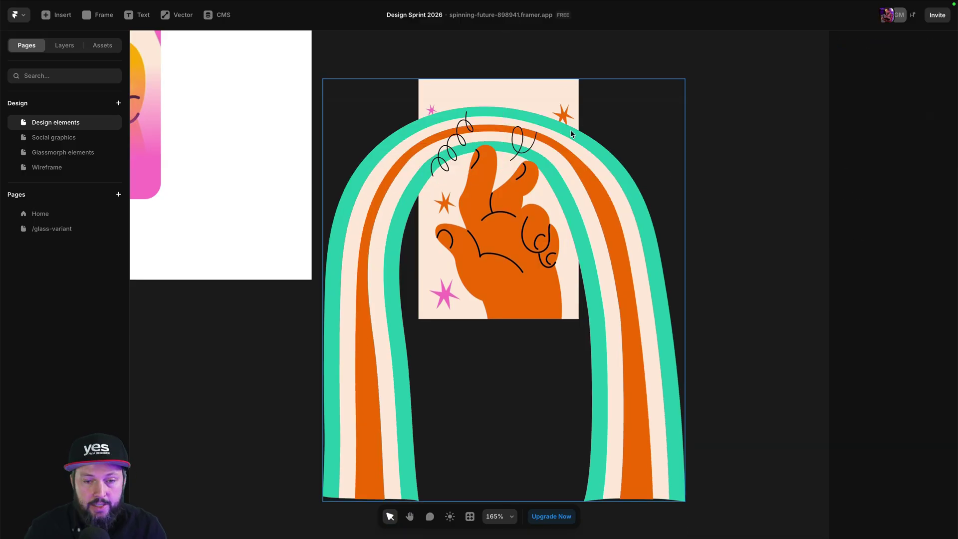
# Draw a 195 × 292 frame exactly over the illustration's cream background and set its white fill to 0% opacity
pyautogui.press('Escape')
pyautogui.press('f')
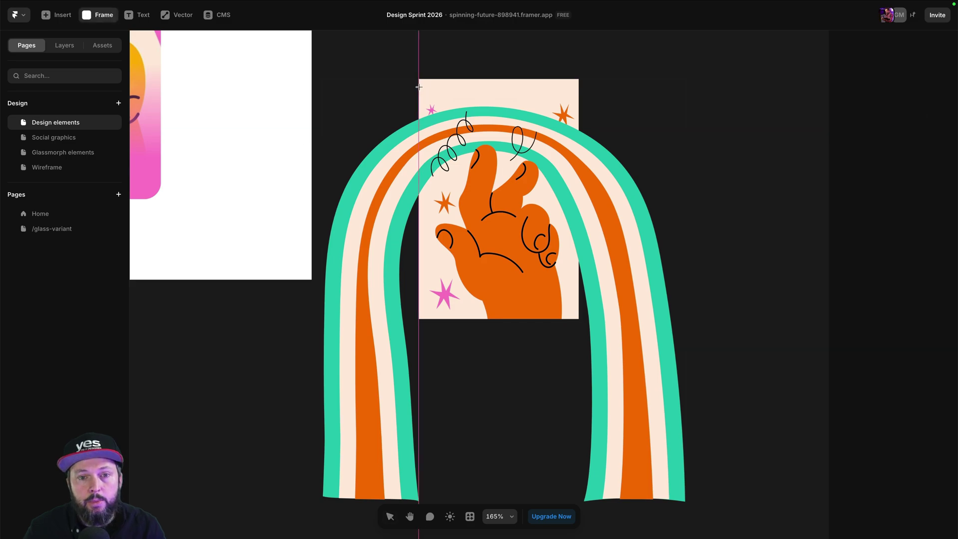
pyautogui.moveTo(419, 80); pyautogui.dragTo(578, 319)
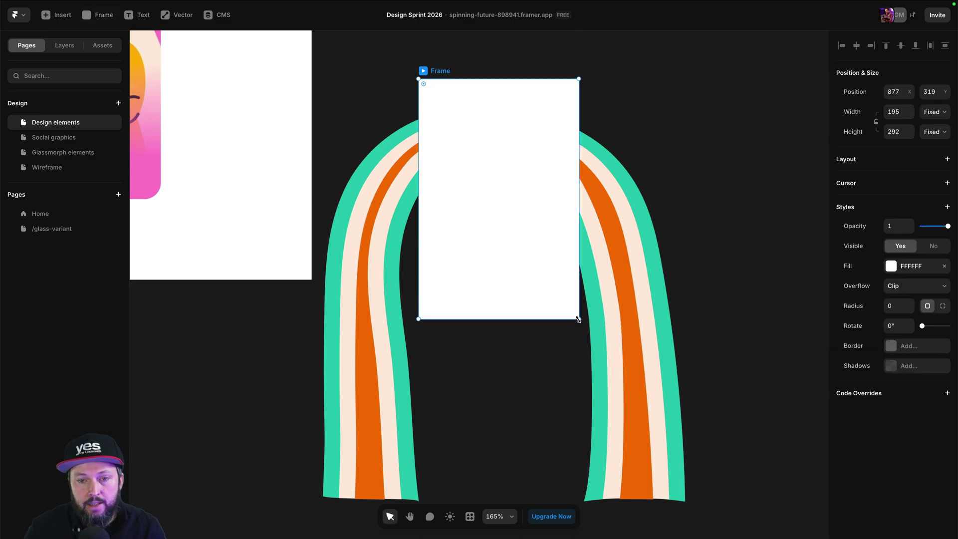
pyautogui.click(891, 266)
pyautogui.moveTo(813, 331); pyautogui.dragTo(674, 330)
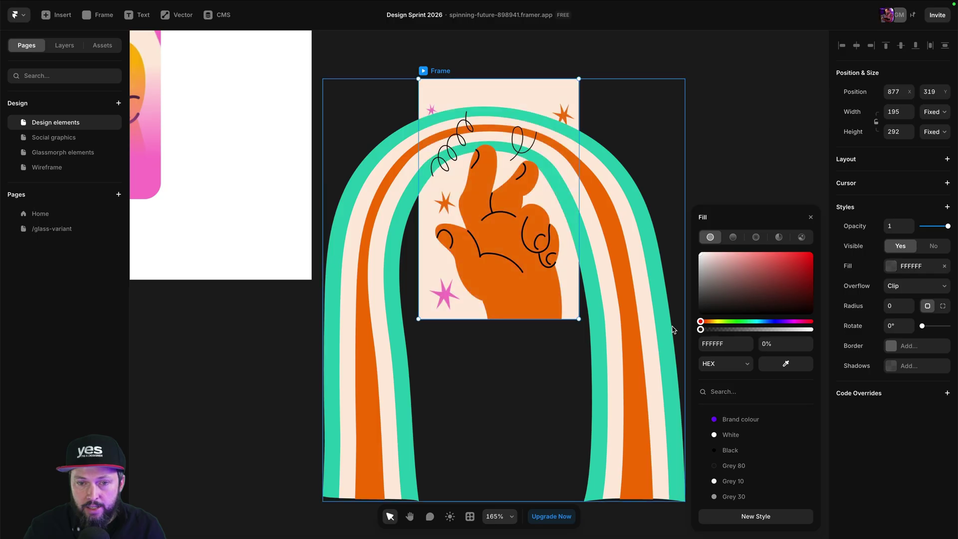
# Nest the illustration's group inside the new transparent frame so that the frame crops the rainbow
pyautogui.click(697, 100)
pyautogui.click(64, 45)
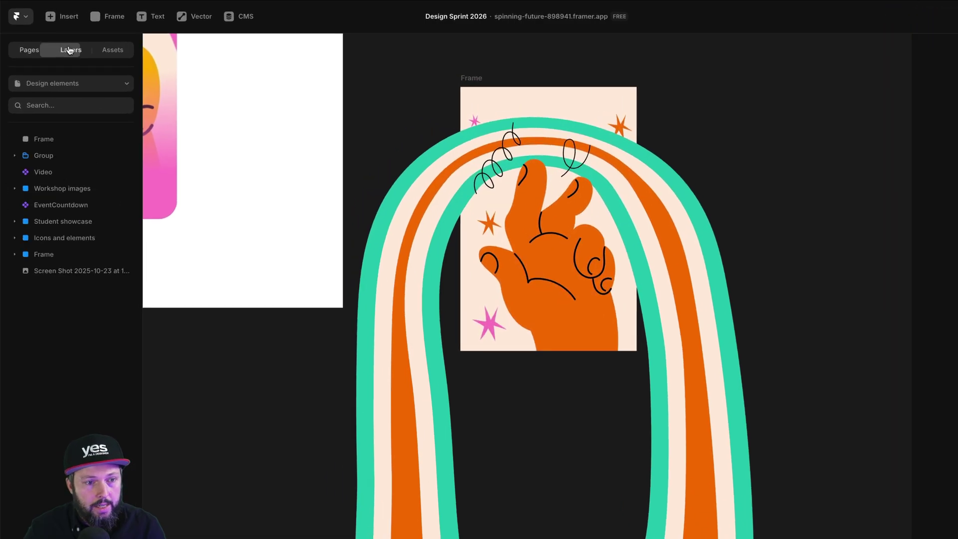
pyautogui.click(85, 209)
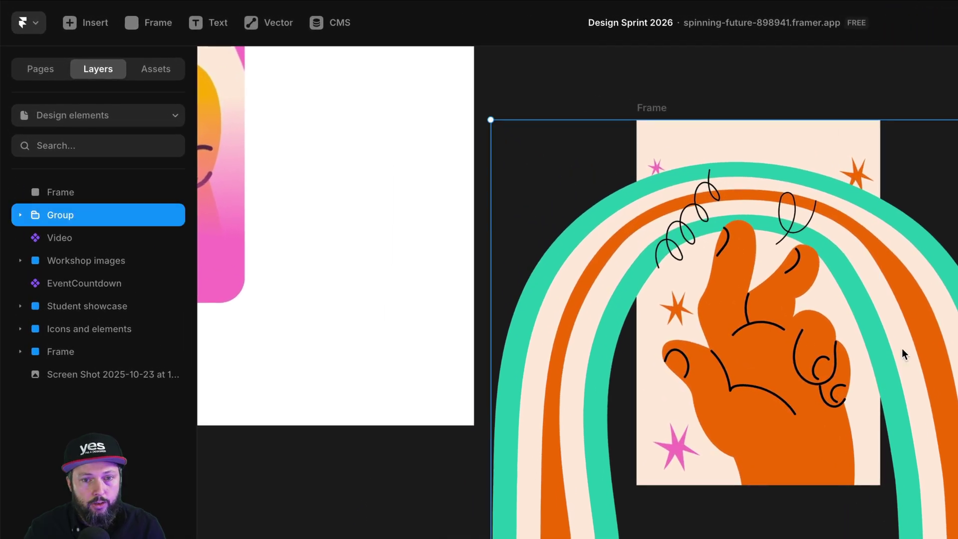
pyautogui.moveTo(75, 218); pyautogui.dragTo(67, 192)
pyautogui.click(652, 108)
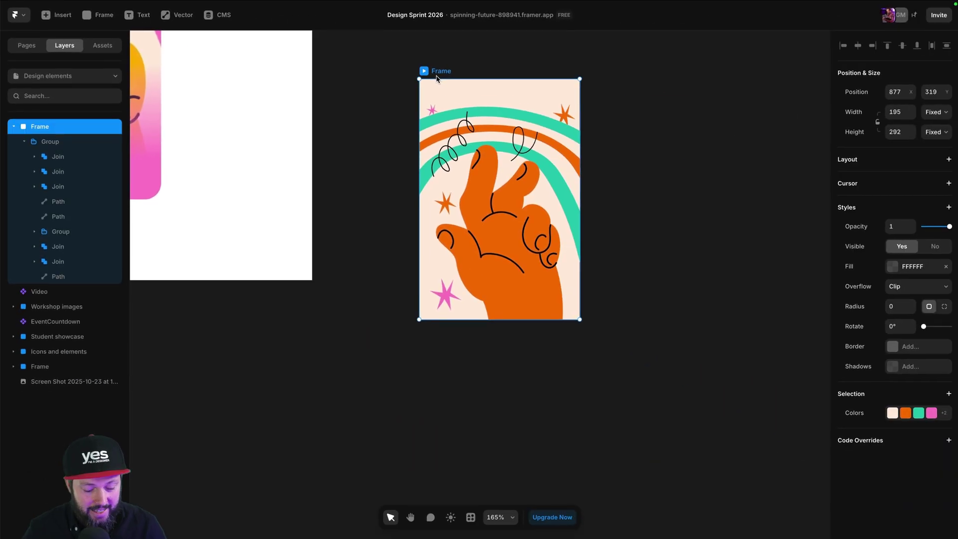
pyautogui.hotkey('shift', '2')
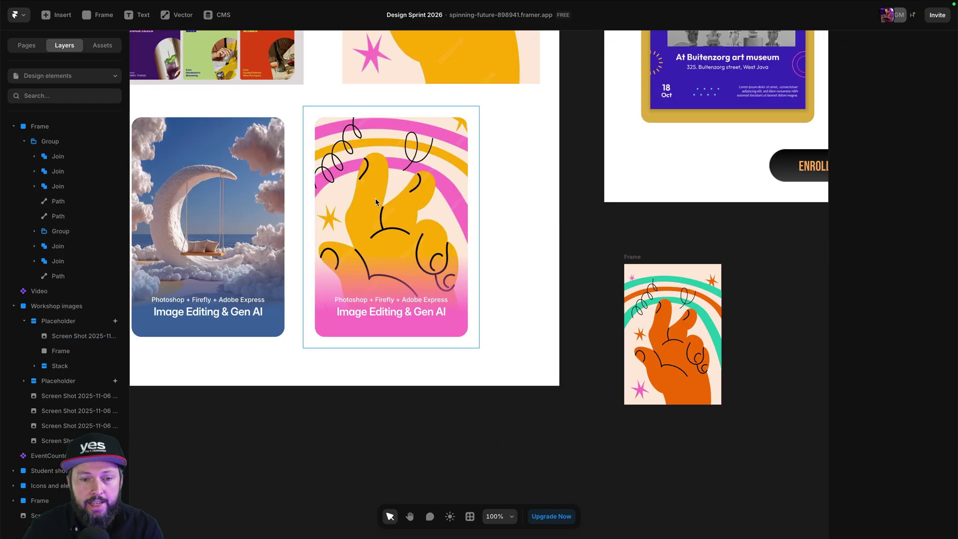
# Delete the yellow hand image from the duplicated card with the pink gradient
pyautogui.doubleClick(419, 209)
pyautogui.press('Delete')
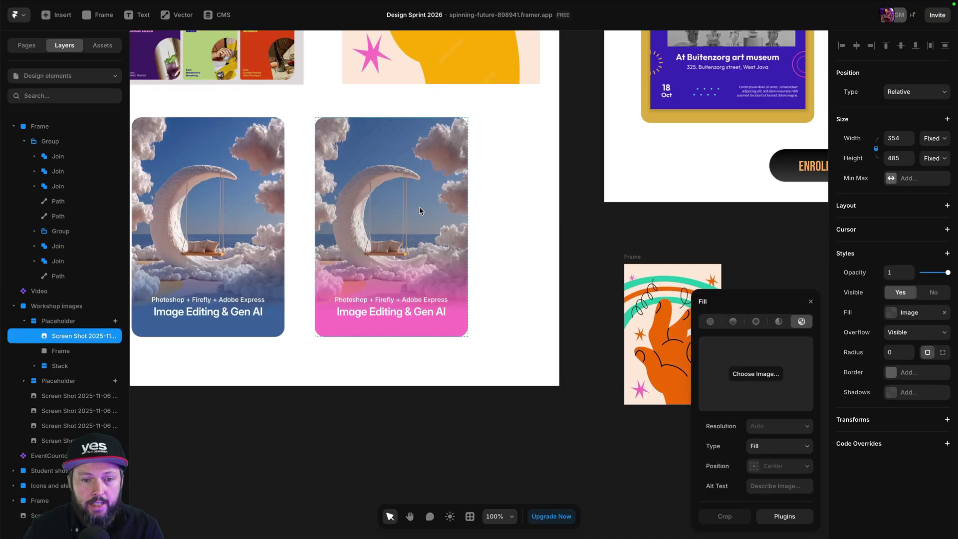
pyautogui.click(531, 230)
# Move the cropped vector illustration frame closer to the Workshop images frame and scale it to 2×
pyautogui.click(633, 257)
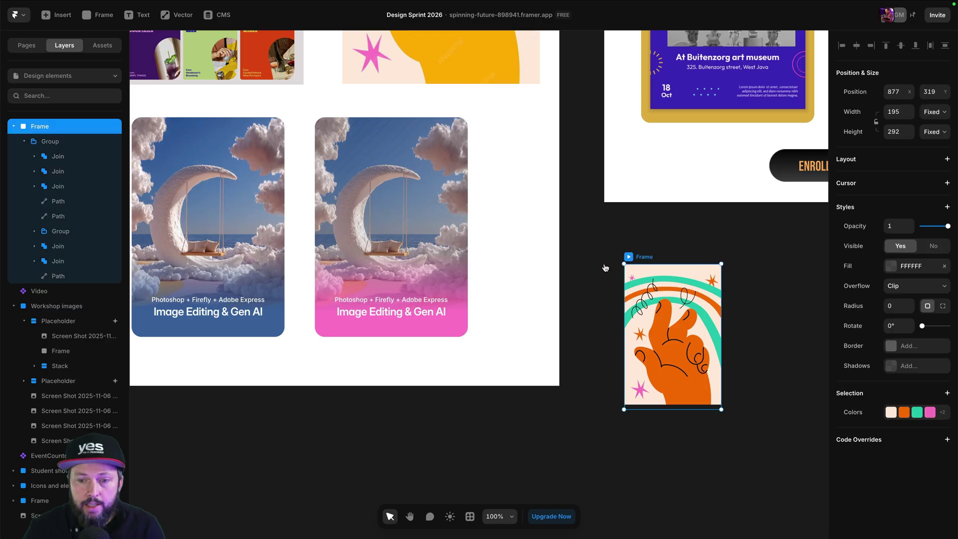
pyautogui.moveTo(606, 268); pyautogui.dragTo(601, 248)
pyautogui.press('k')
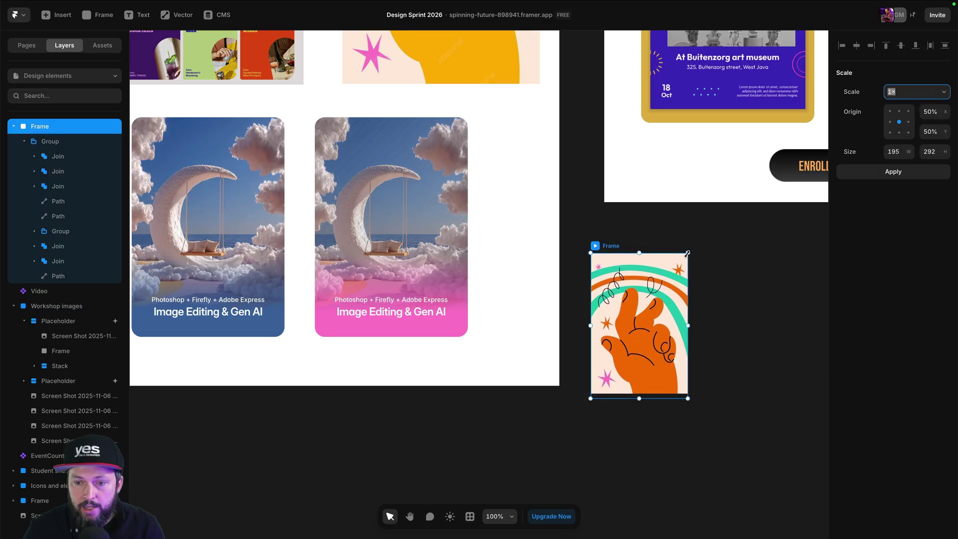
pyautogui.click(687, 254)
pyautogui.click(900, 99)
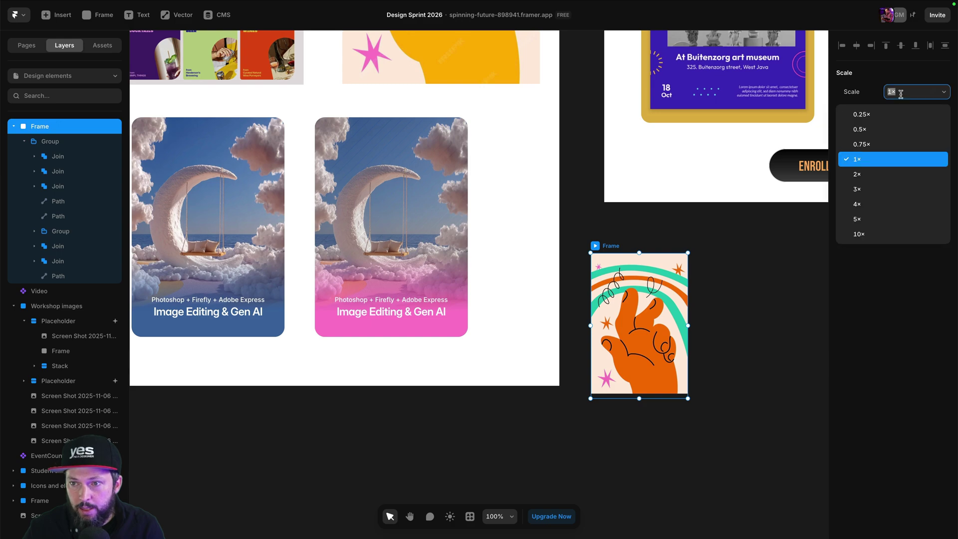
pyautogui.click(884, 173)
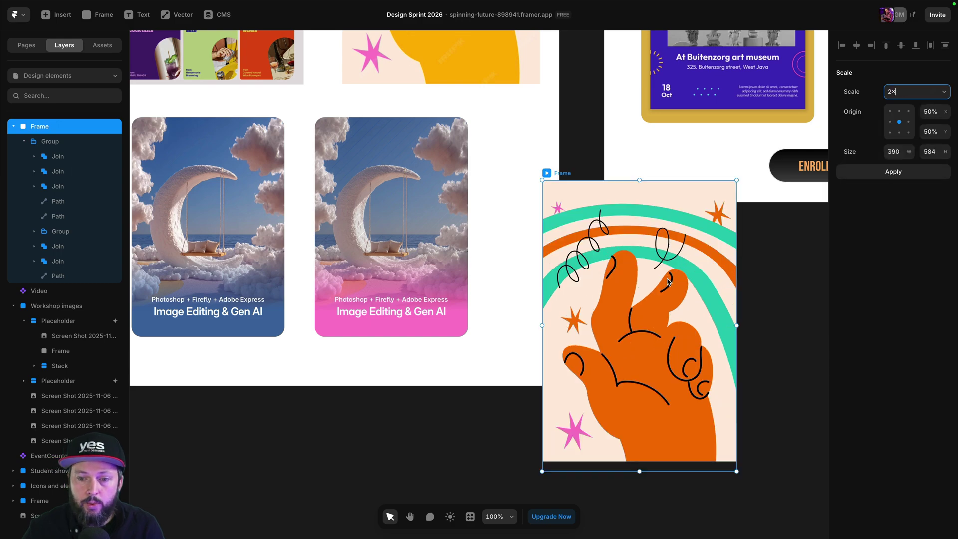
# Move the enlarged illustration over the pink card and nest it inside that card's placeholder, beneath the gradient and text
pyautogui.click(563, 174)
pyautogui.moveTo(569, 177); pyautogui.dragTo(329, 65)
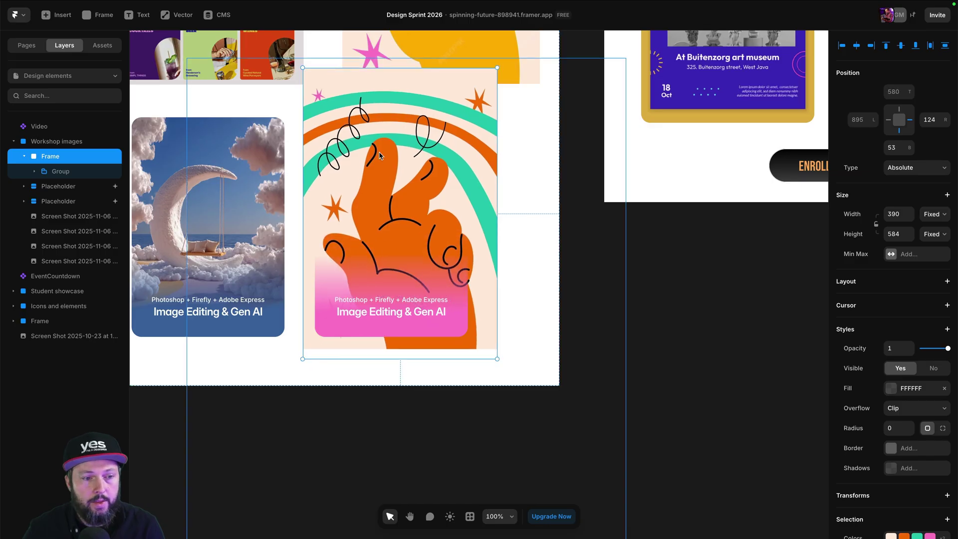
pyautogui.moveTo(55, 161); pyautogui.dragTo(60, 187)
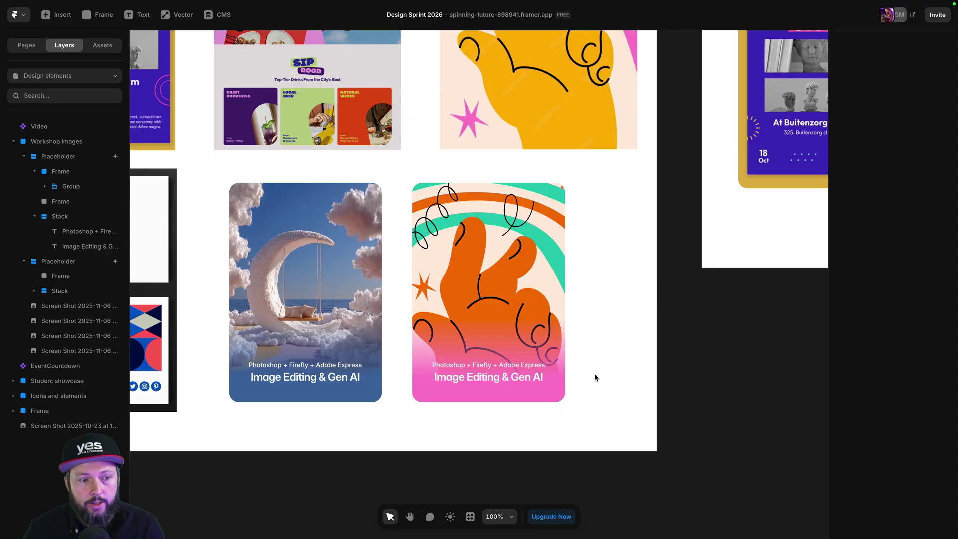
# Recolour the hand card's gradient overlay with the teal sampled from the illustration's rainbow
pyautogui.hscroll(3, 594, 373)
pyautogui.press('space')
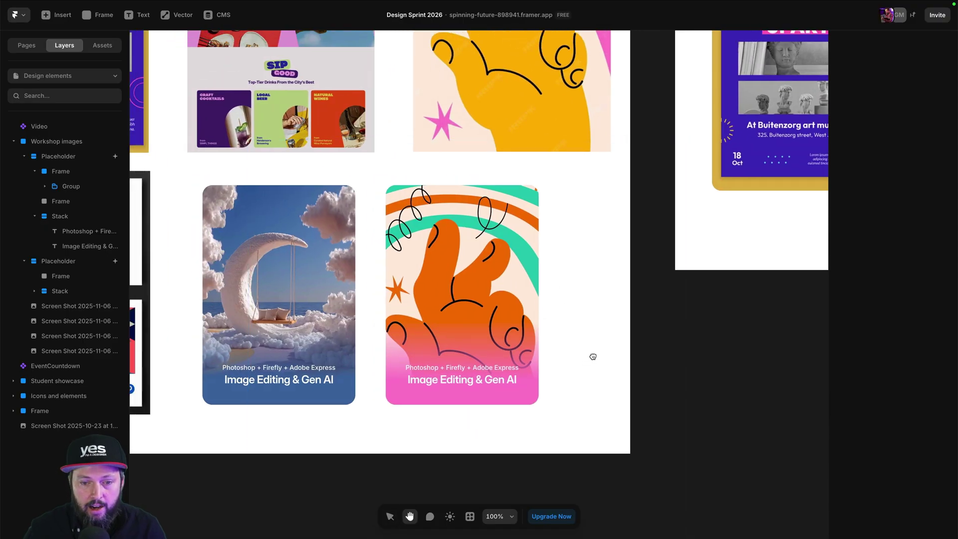
pyautogui.moveTo(584, 357); pyautogui.dragTo(613, 344)
pyautogui.click(438, 382)
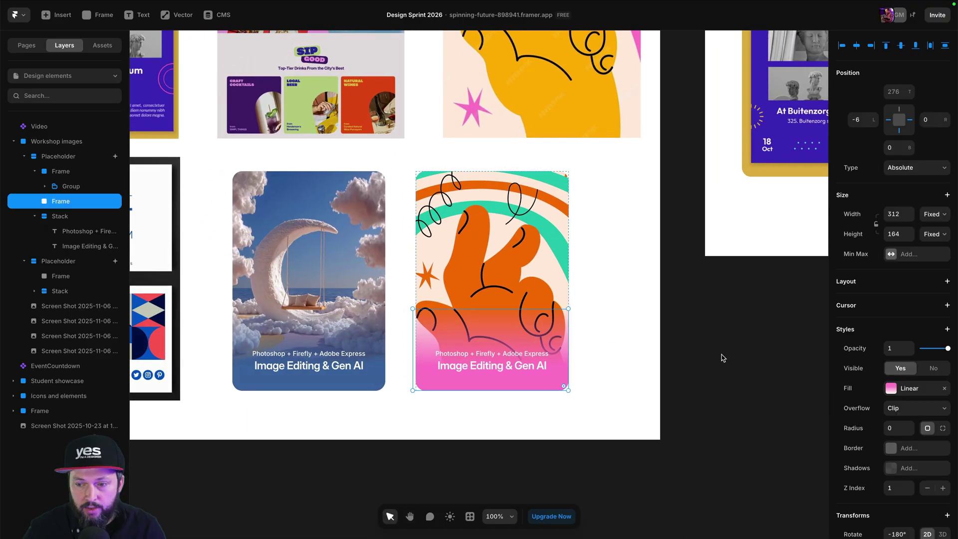
pyautogui.click(910, 389)
pyautogui.click(785, 382)
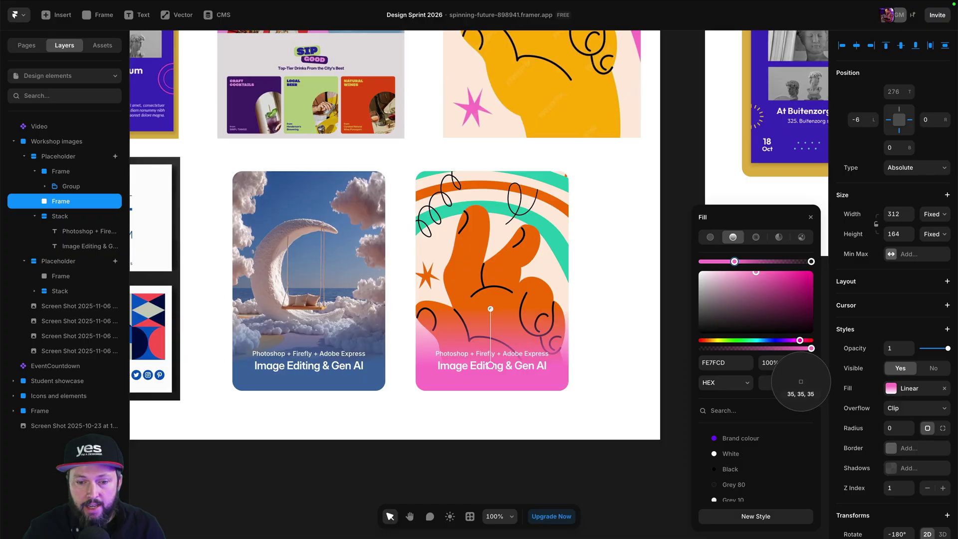
pyautogui.click(544, 233)
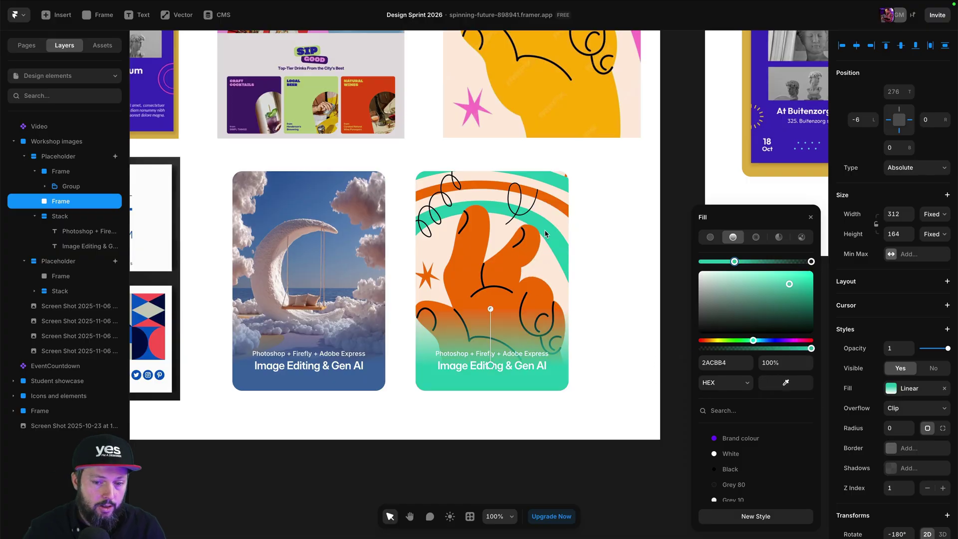
pyautogui.click(621, 200)
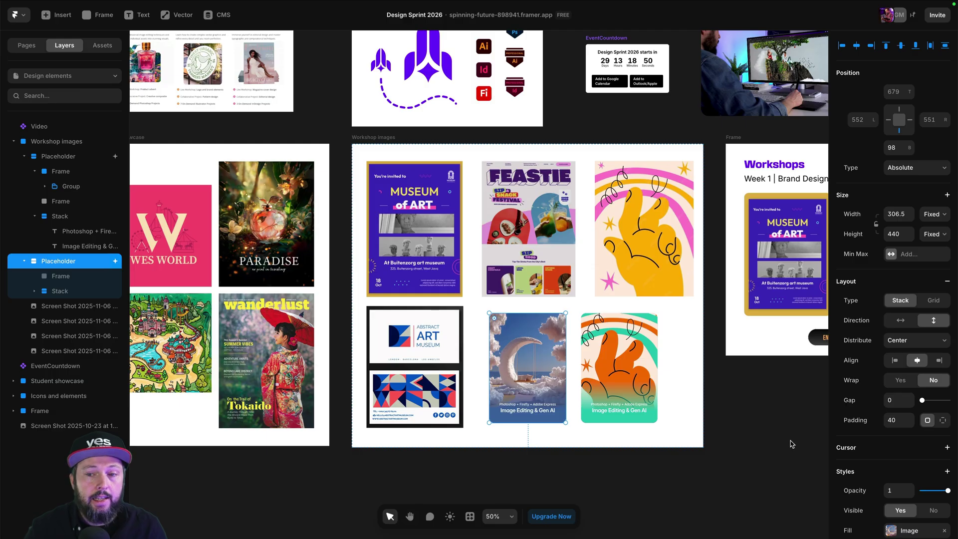
# Copy the Workshops frame from the Design elements page onto the Home page's canvas, beside the page layout
pyautogui.moveTo(775, 412); pyautogui.dragTo(546, 436)
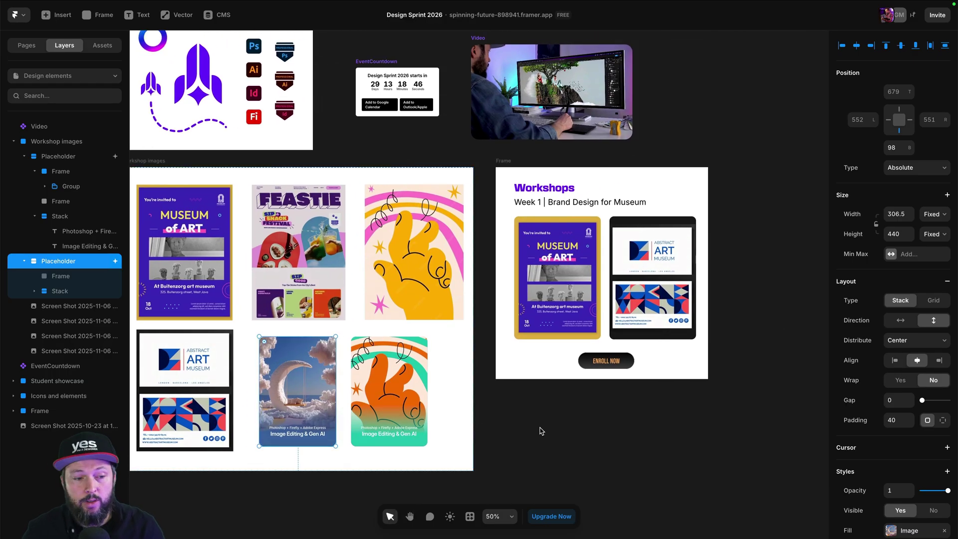
pyautogui.click(23, 46)
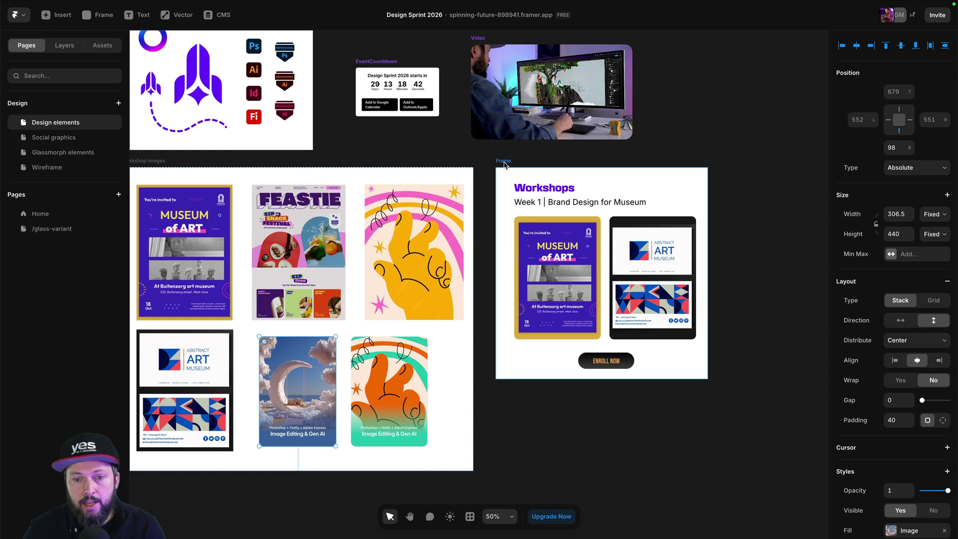
pyautogui.click(559, 200)
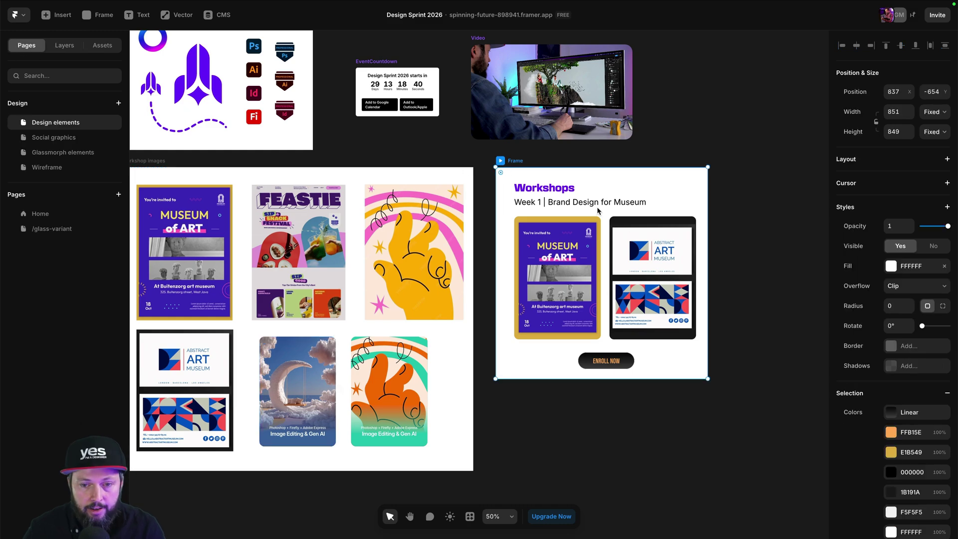
pyautogui.click(36, 220)
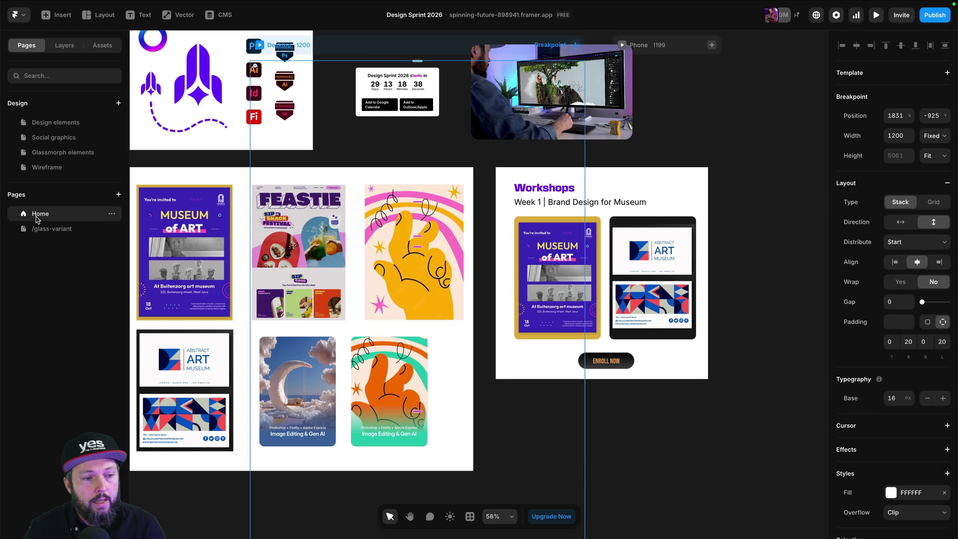
pyautogui.moveTo(272, 457); pyautogui.dragTo(374, 129)
pyautogui.scroll(-8, 371, 262)
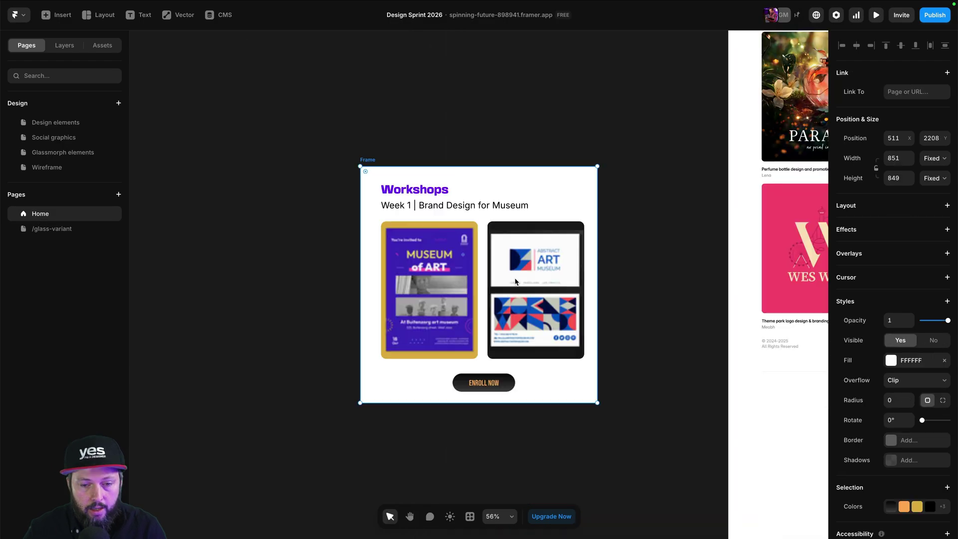
# Place the Workshops frame inside the desktop page layout, between the attendees' showcase and the "Ready to join the sprint?" section
pyautogui.moveTo(692, 387); pyautogui.dragTo(518, 372)
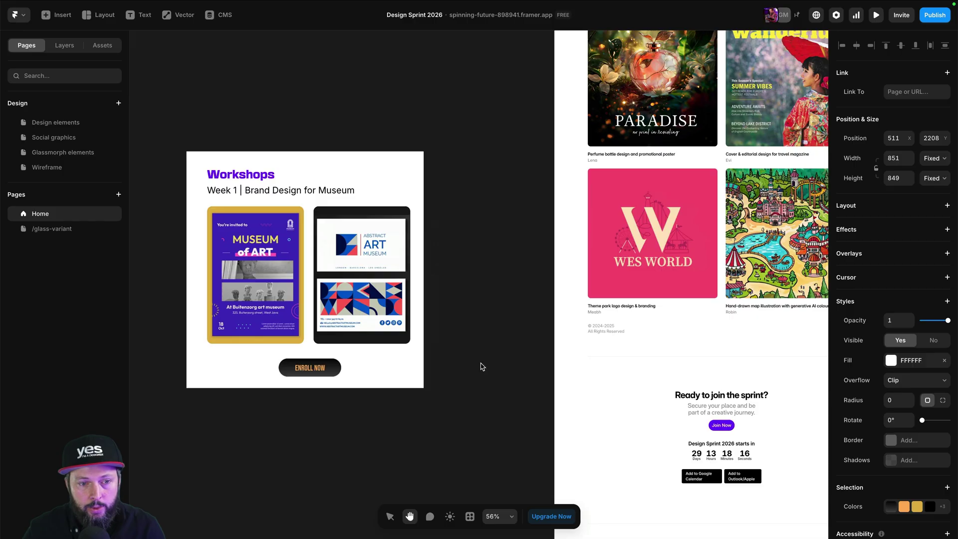
pyautogui.moveTo(221, 163); pyautogui.dragTo(387, 258)
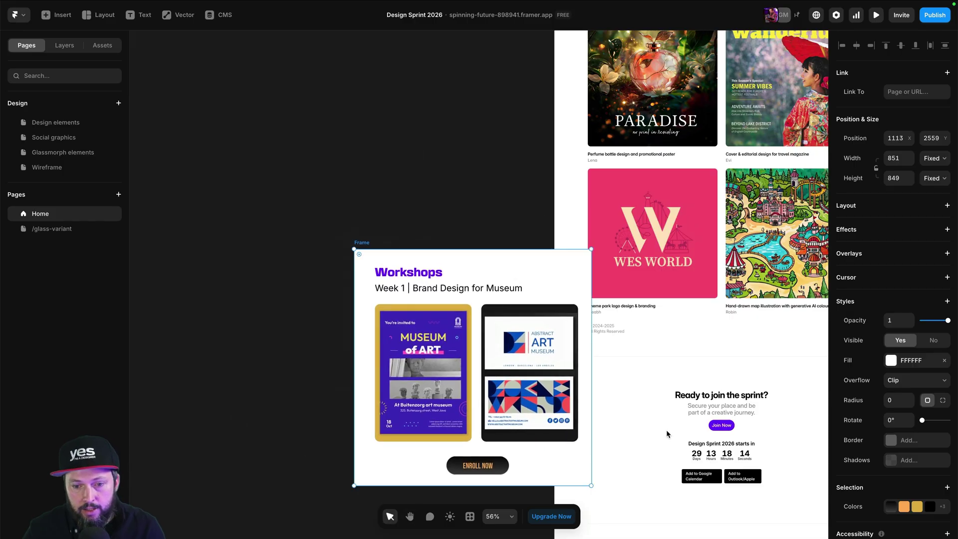
pyautogui.press('h')
pyautogui.moveTo(700, 420); pyautogui.dragTo(505, 275)
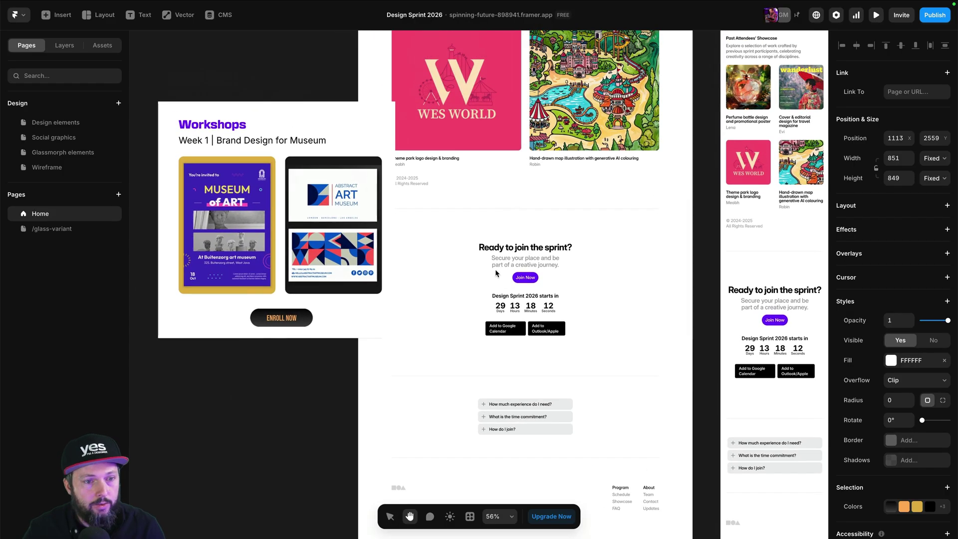
pyautogui.press('v')
pyautogui.moveTo(173, 98); pyautogui.dragTo(501, 210)
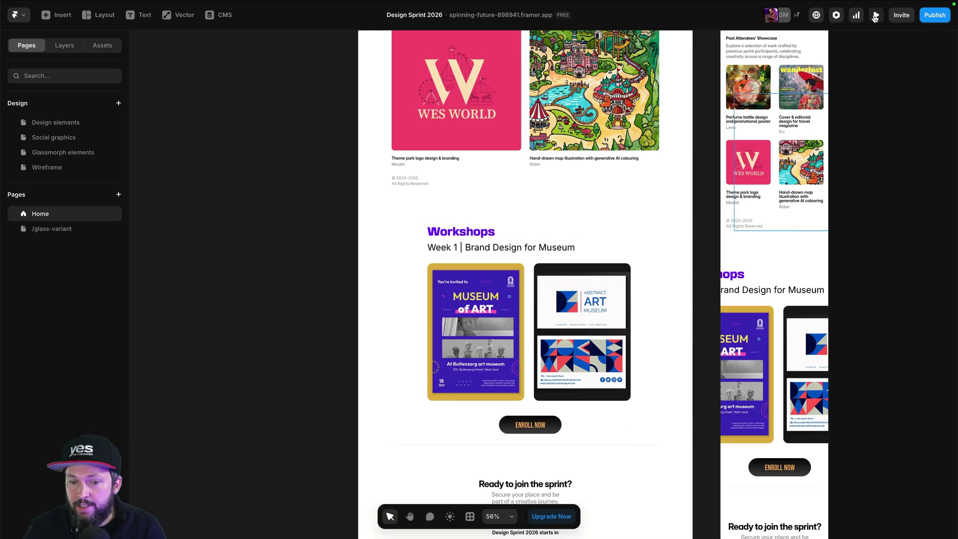
# Preview the desktop page down to the Workshops section, return to editing, and inspect how that section fits the phone layout
pyautogui.click(875, 16)
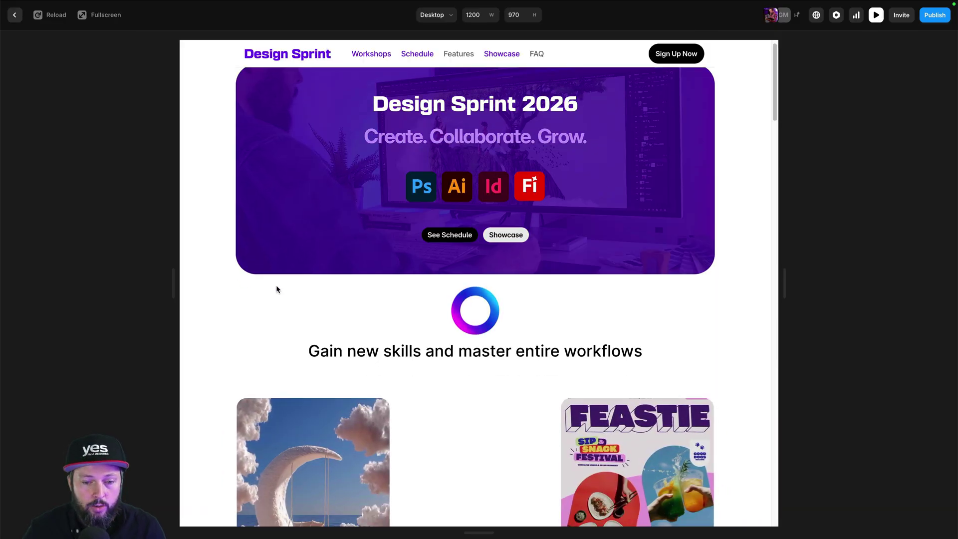
pyautogui.scroll(-15, 277, 287)
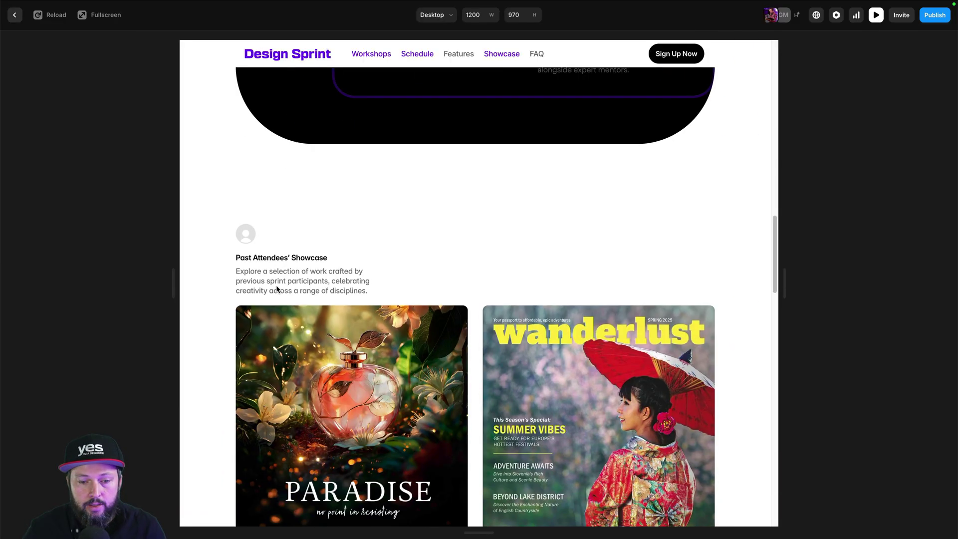
pyautogui.scroll(-15, 276, 288)
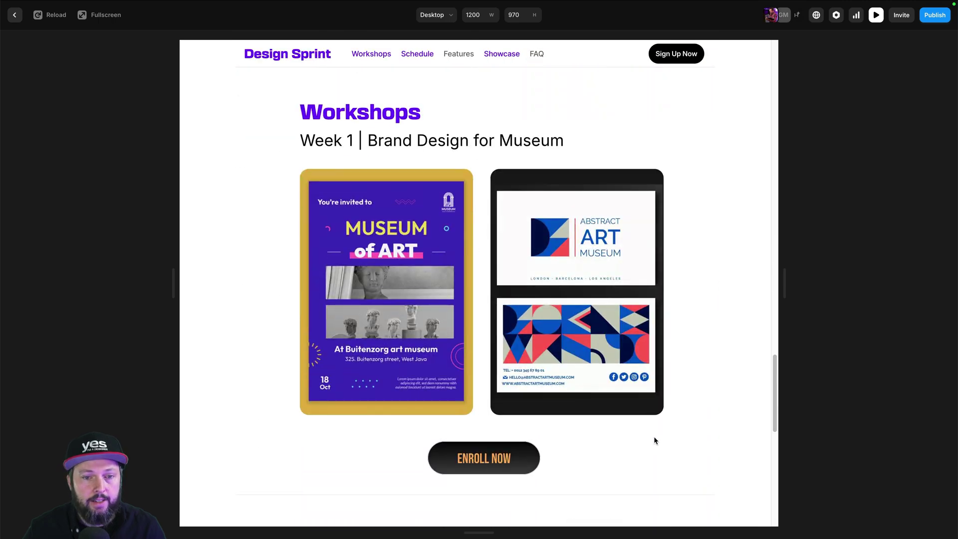
pyautogui.press('Escape')
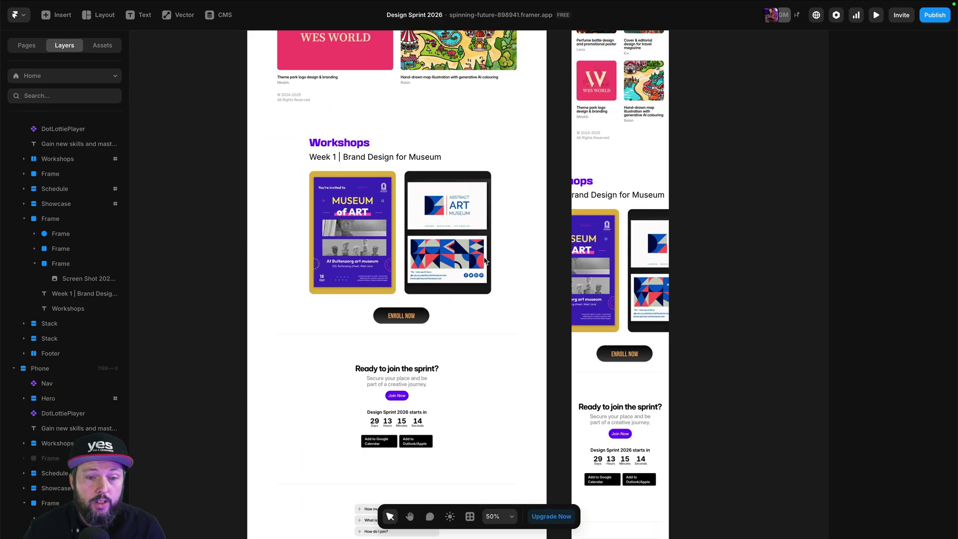
pyautogui.click(349, 136)
pyautogui.click(620, 182)
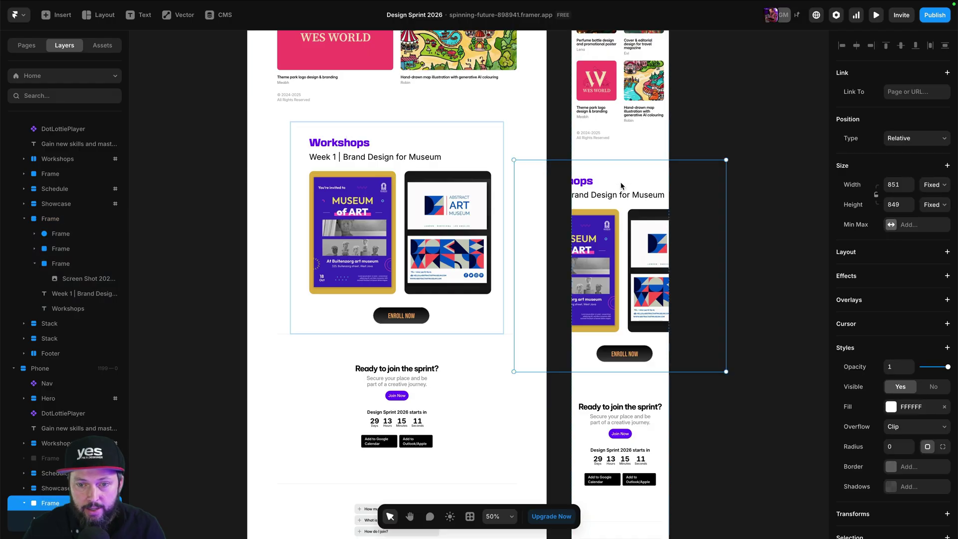
pyautogui.hotkey('shift', '2')
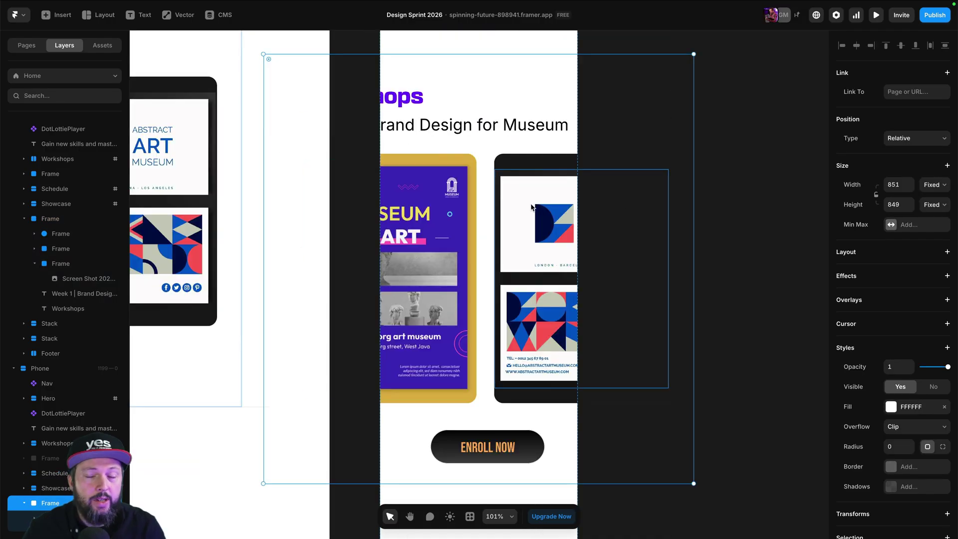
# Wrap the desktop Workshops section's yellow Museum of Art card and black Abstract Art Museum card together in a stack
pyautogui.press('h')
pyautogui.moveTo(247, 216); pyautogui.dragTo(677, 287)
pyautogui.press('v')
pyautogui.click(397, 157)
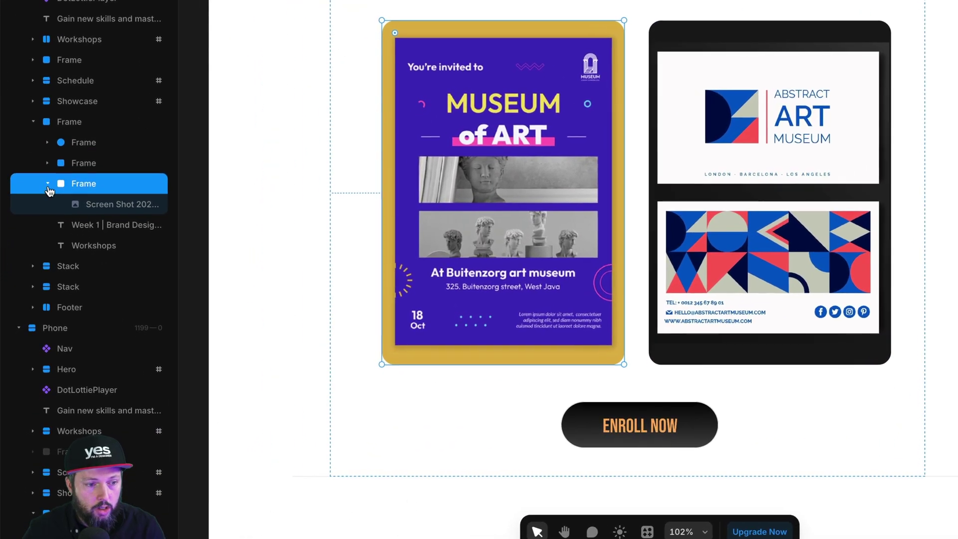
pyautogui.click(34, 262)
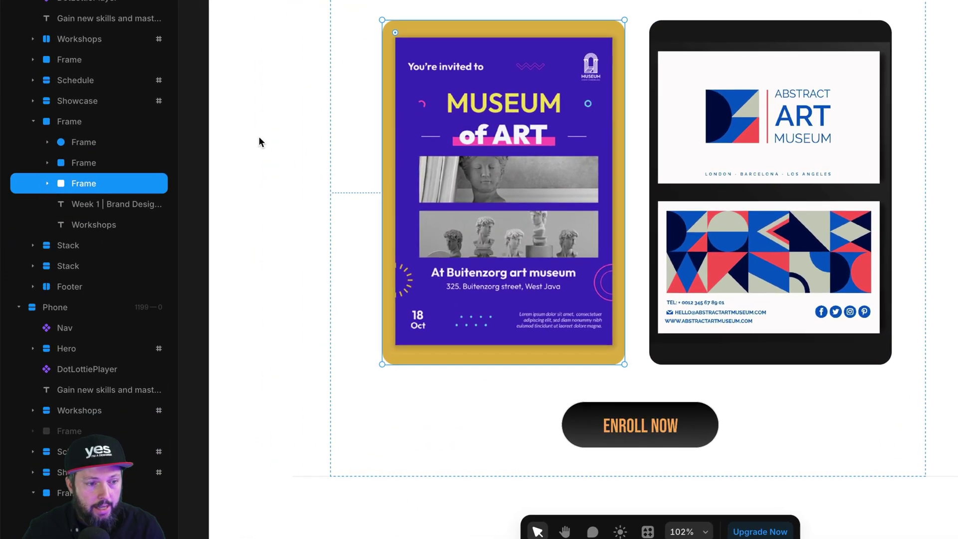
pyautogui.click(721, 32)
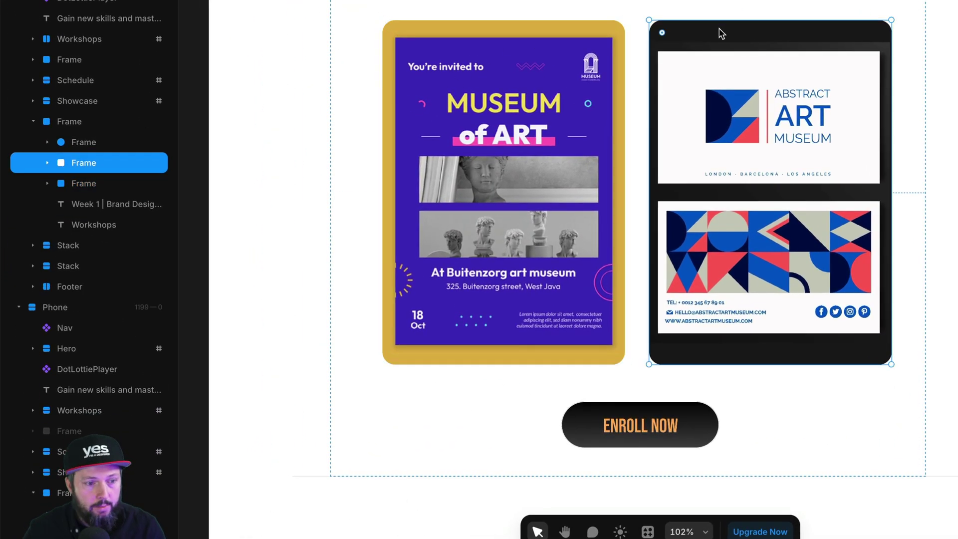
pyautogui.keyDown('shift'); pyautogui.click(95, 184); pyautogui.keyUp('shift')
pyautogui.rightClick(110, 172)
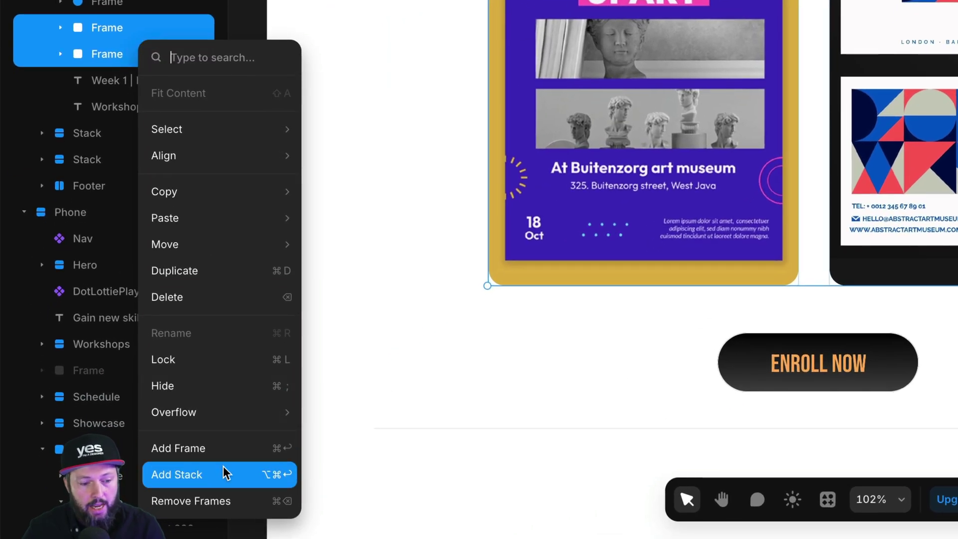
pyautogui.click(223, 470)
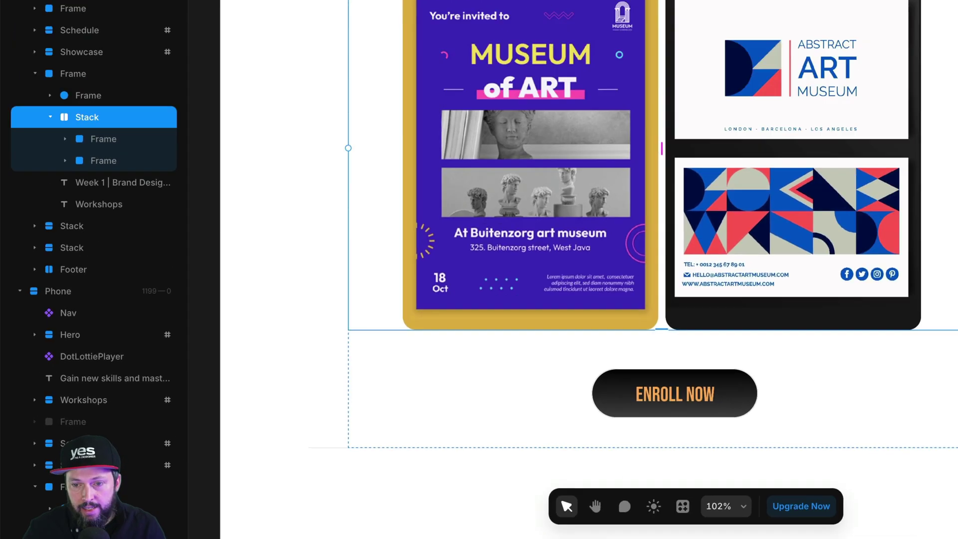
# Set the phone layout's workshop card stack to a vertical direction
pyautogui.click(773, 288)
pyautogui.moveTo(774, 289); pyautogui.dragTo(415, 254)
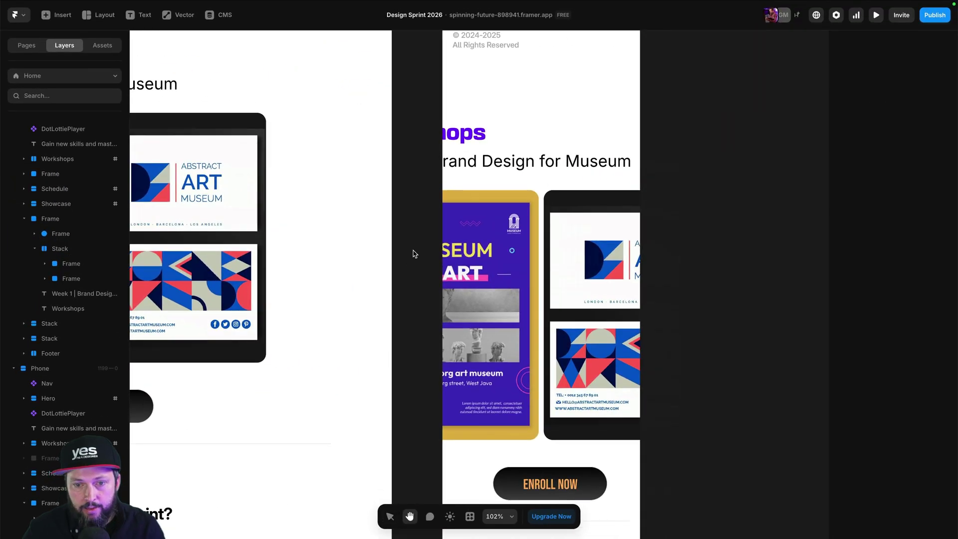
pyautogui.keyDown('super'); pyautogui.click(501, 205); pyautogui.keyUp('super')
pyautogui.click(525, 193)
pyautogui.scroll(-2, 99, 422)
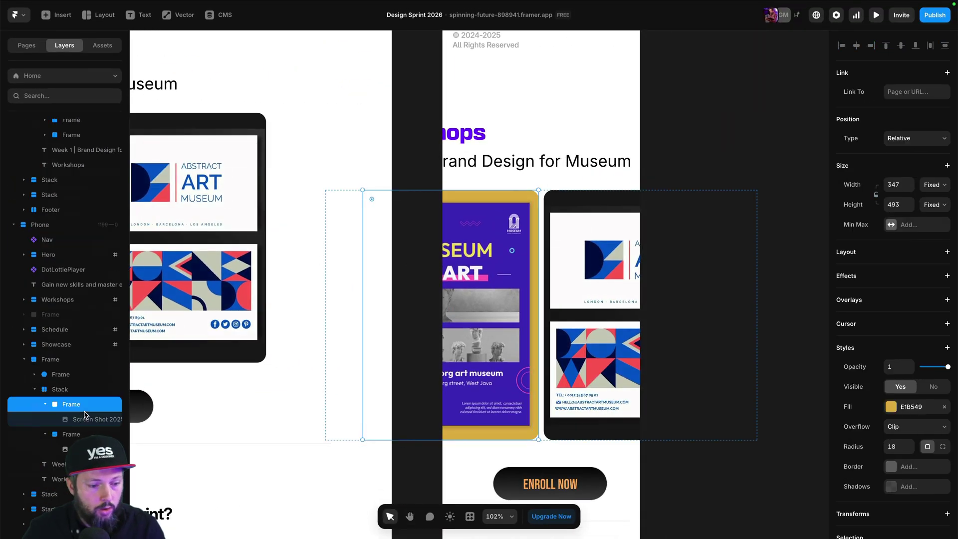
pyautogui.scroll(1, 50, 242)
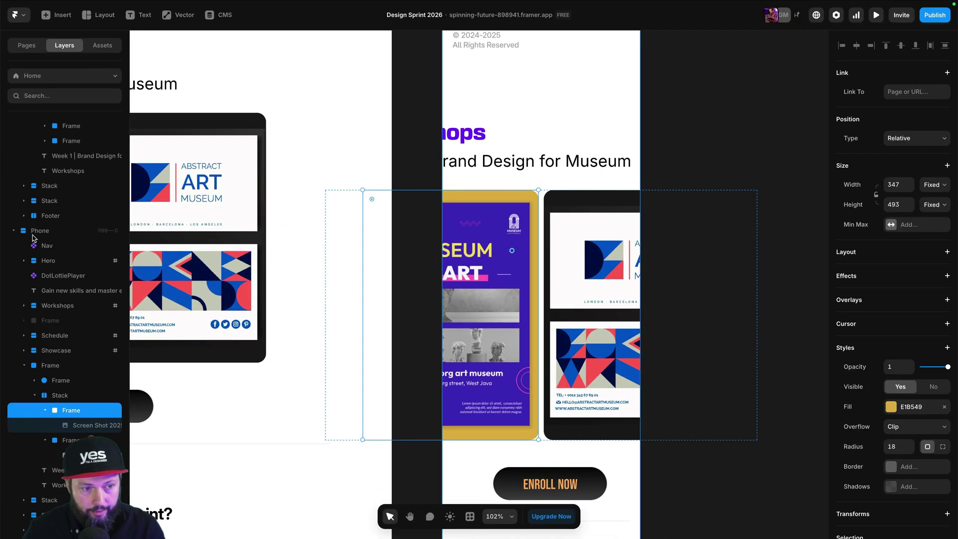
pyautogui.click(63, 395)
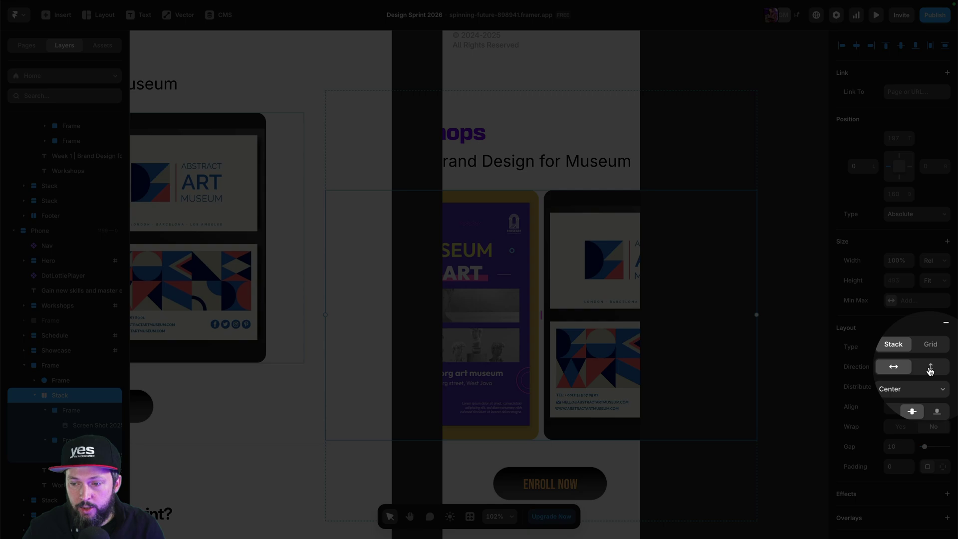
pyautogui.click(931, 369)
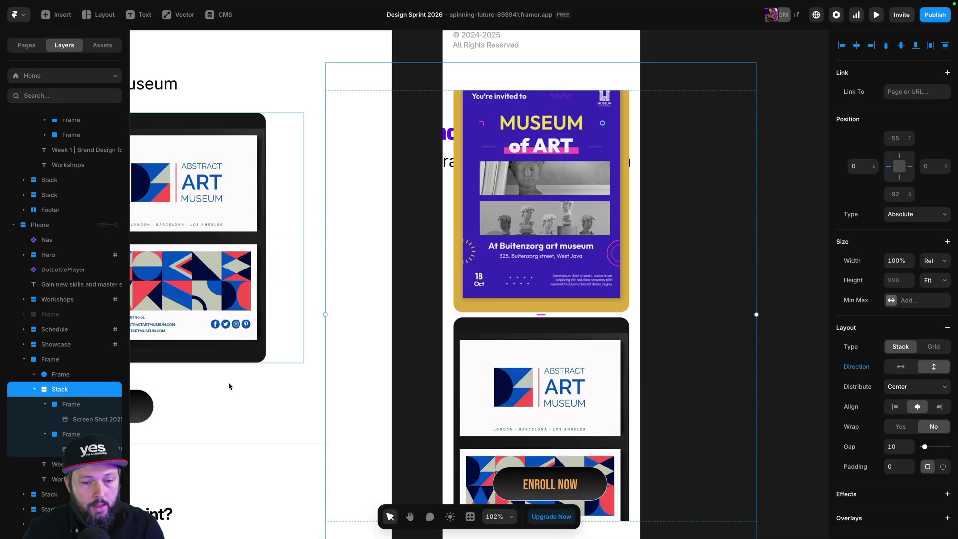
# Scale the phone layout's card stack to 0.75×
pyautogui.press('k')
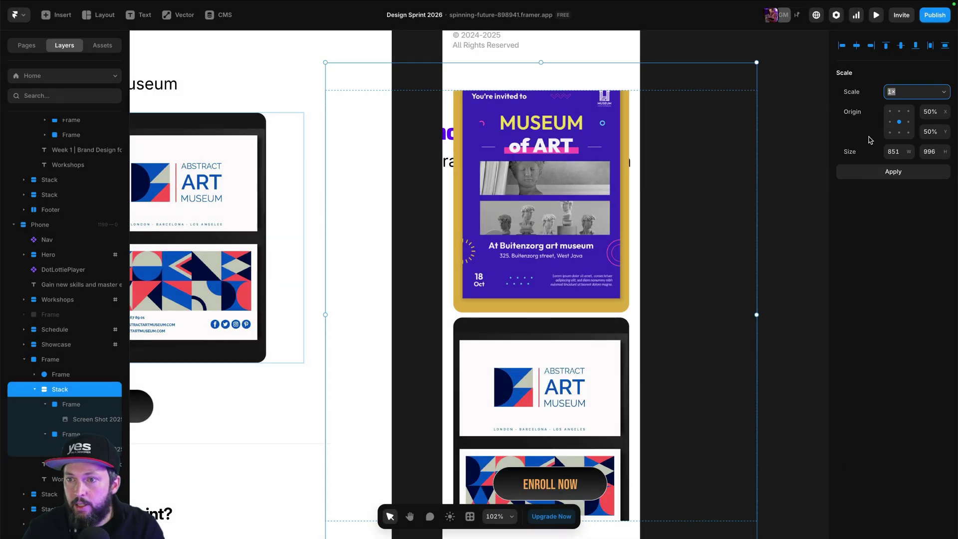
pyautogui.click(941, 90)
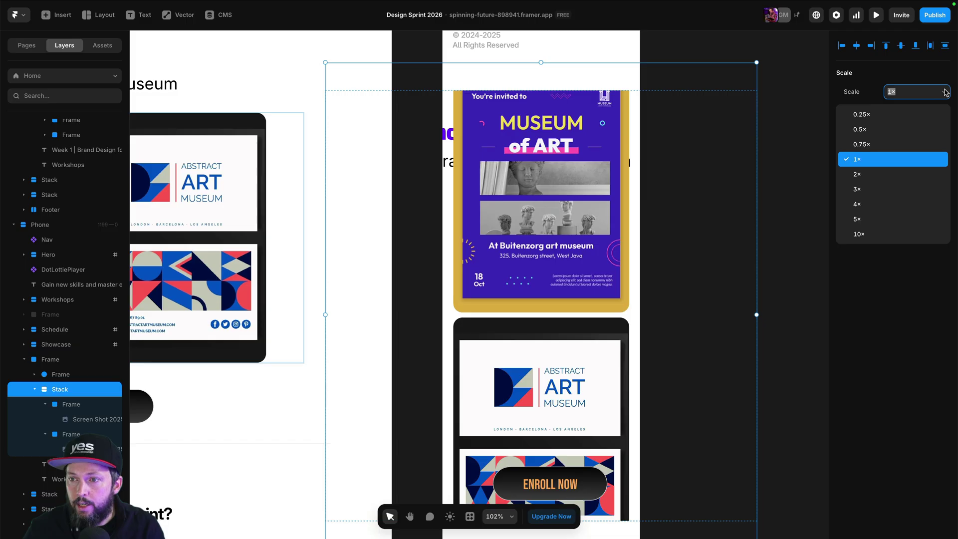
pyautogui.click(874, 145)
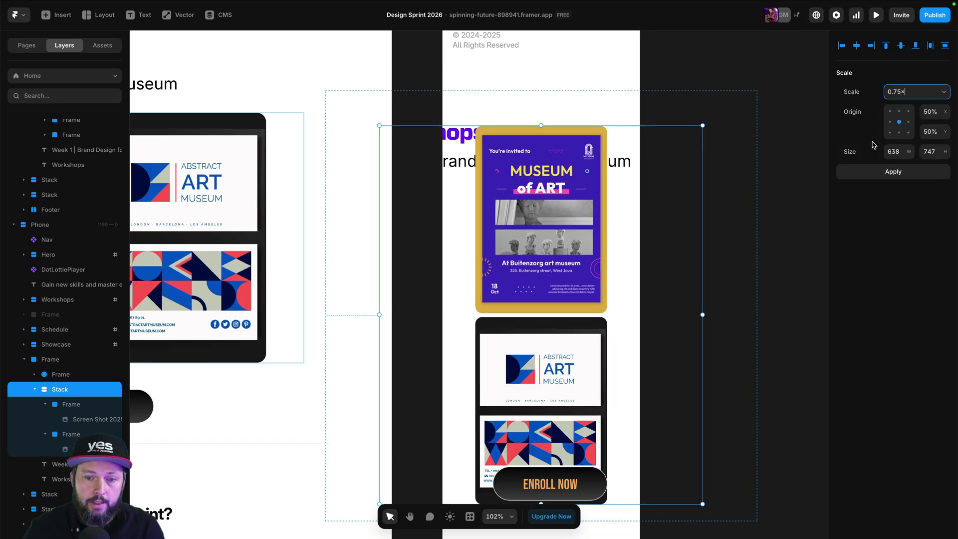
pyautogui.press('Return')
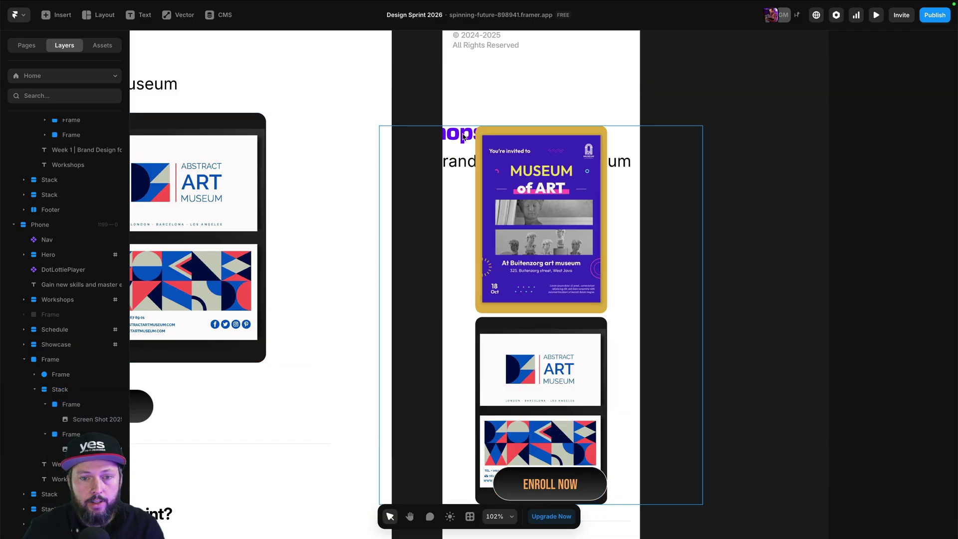
# Move the Workshops heading in the phone layout upward and inward, above the stacked cards
pyautogui.moveTo(448, 135); pyautogui.dragTo(523, 108)
pyautogui.moveTo(621, 197); pyautogui.dragTo(647, 201)
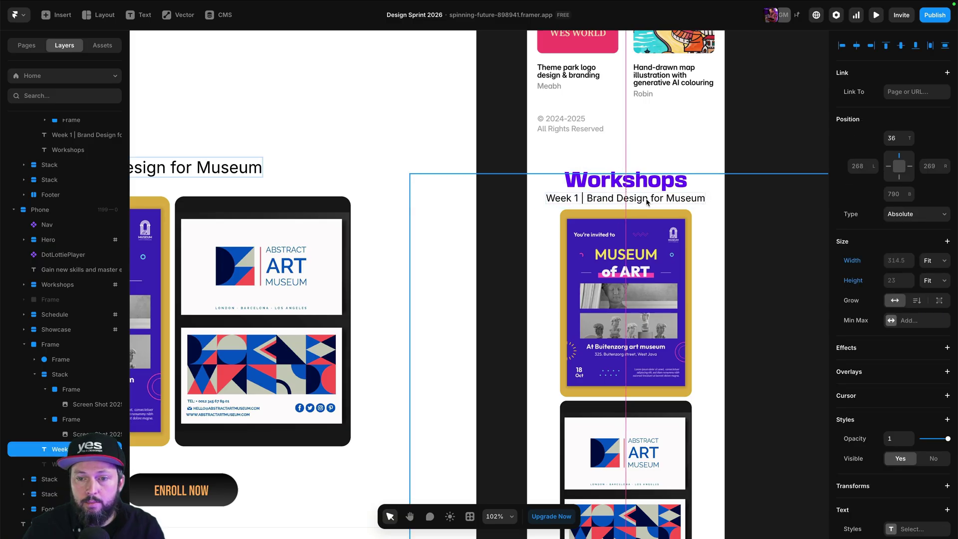
pyautogui.click(767, 230)
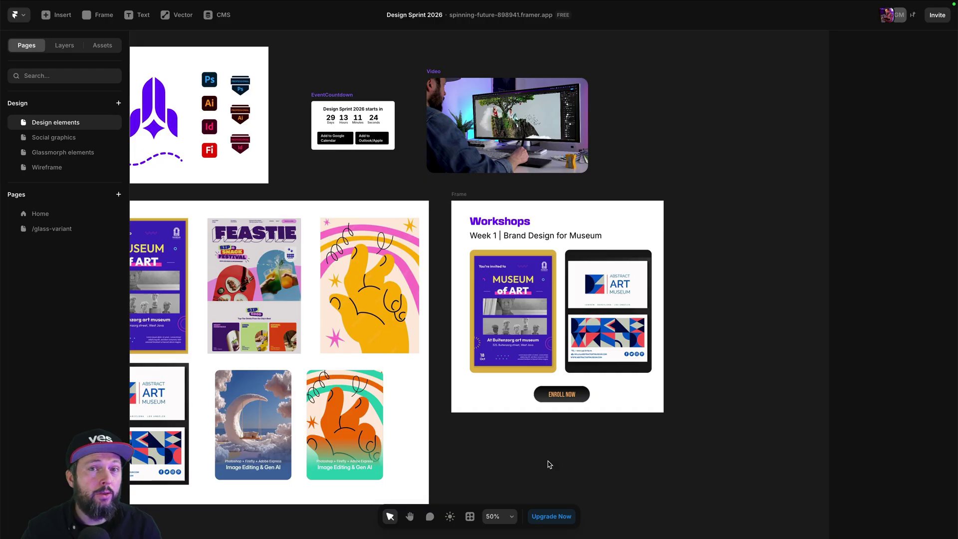
# Examine the EventCountdown component on the Design elements page up close
pyautogui.moveTo(560, 466); pyautogui.dragTo(549, 457)
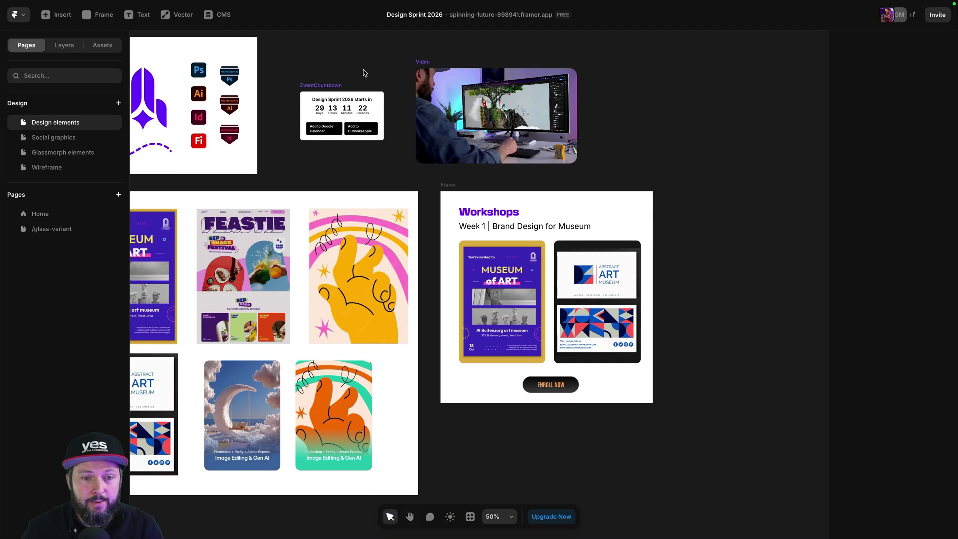
pyautogui.click(319, 95)
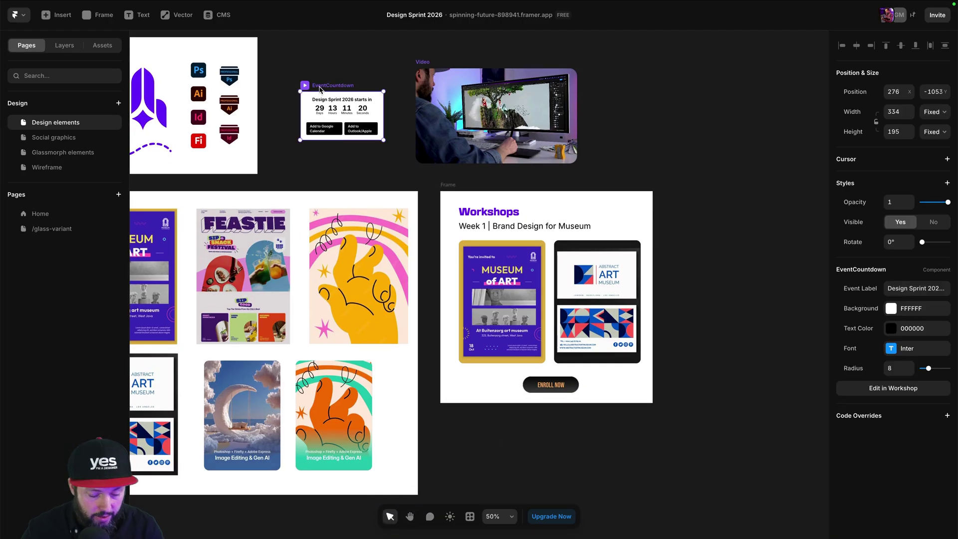
pyautogui.hotkey('shift', '2')
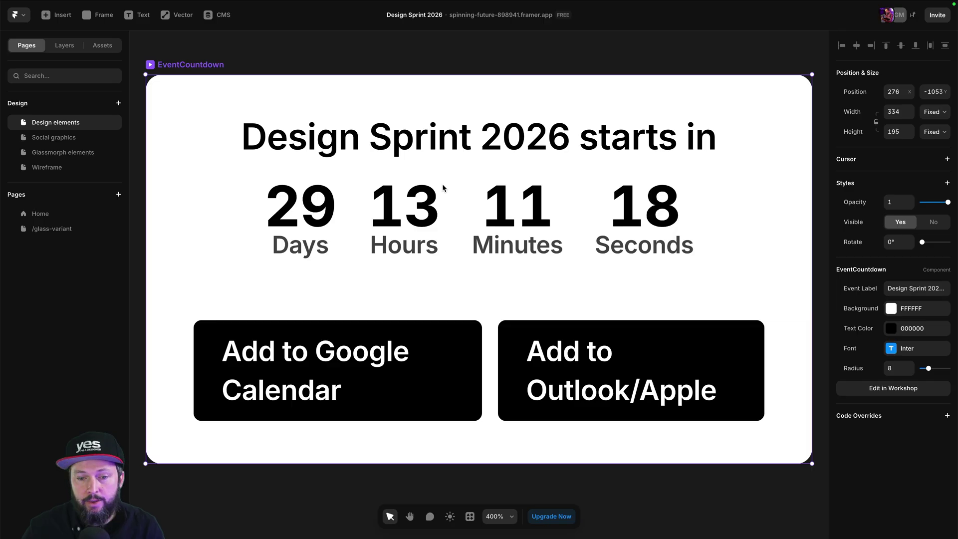
pyautogui.click(506, 372)
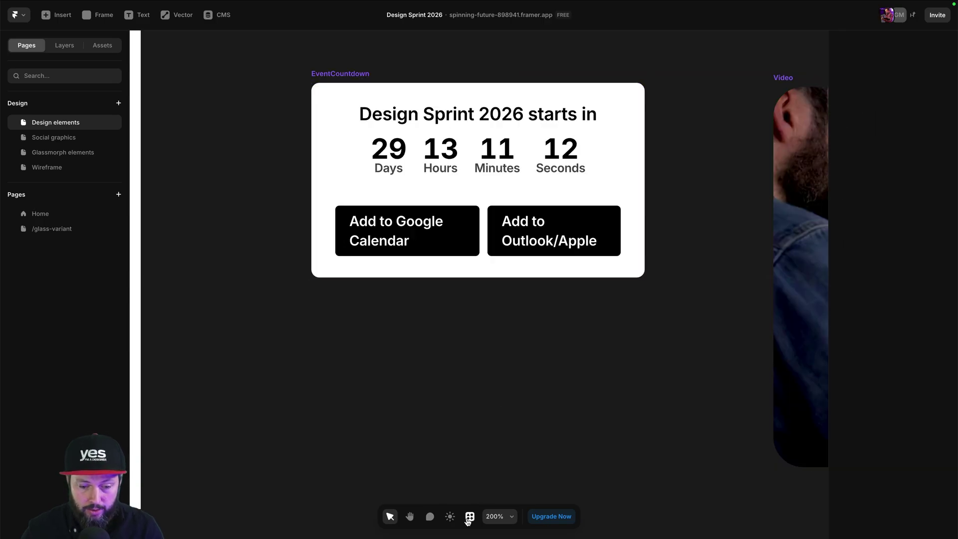
# Generate a component with the Workshop plugin from the prompt "Countdown showing 10 days left with text "Design Sprint 2026 starts in""
pyautogui.click(469, 517)
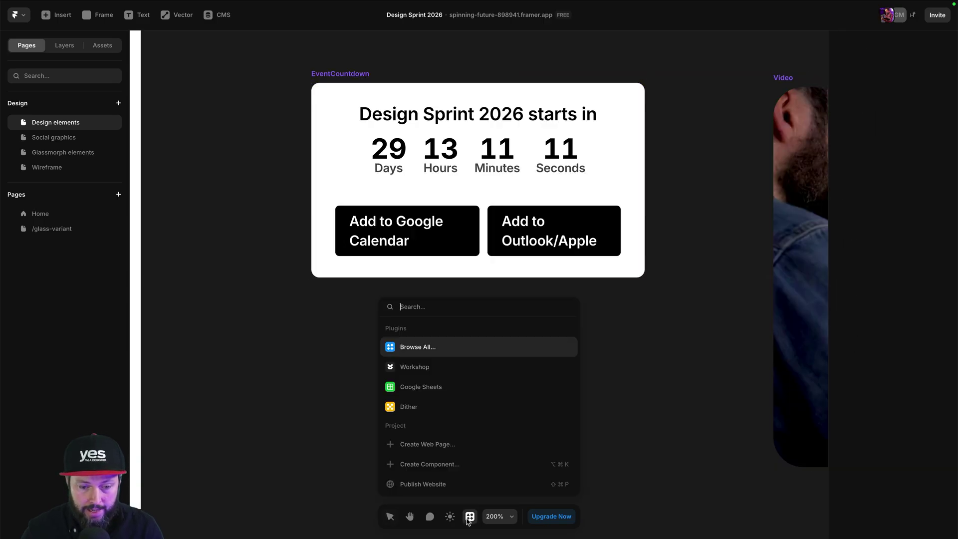
pyautogui.click(428, 366)
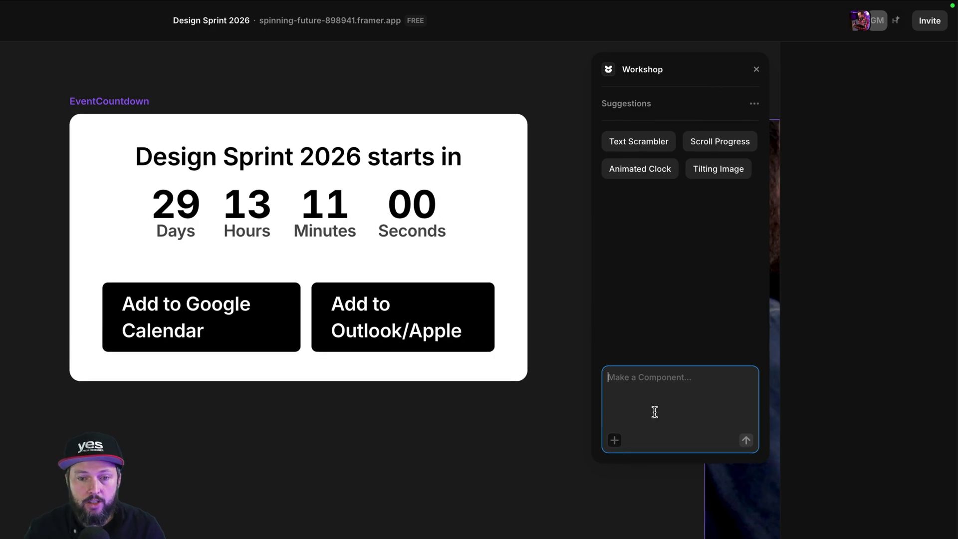
pyautogui.write('Coun')
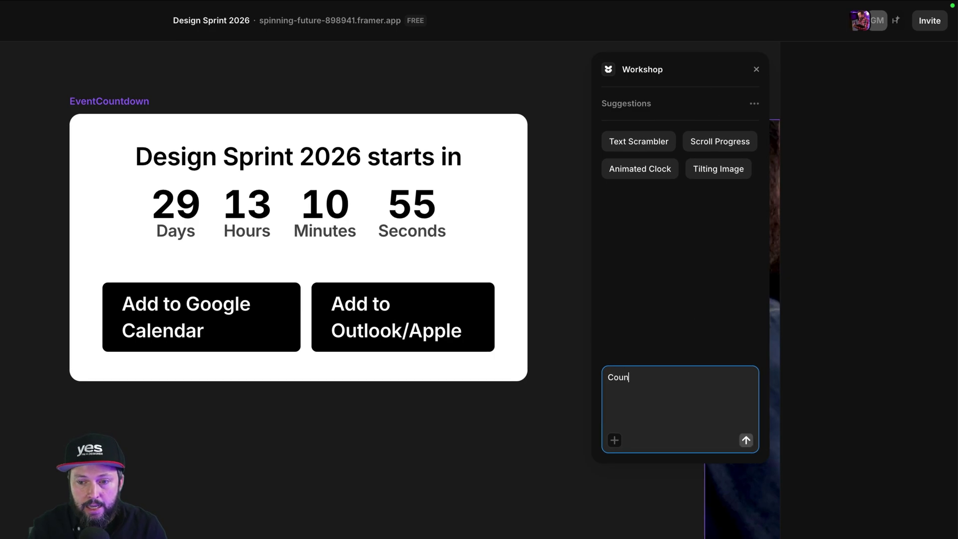
pyautogui.write('tdown sho')
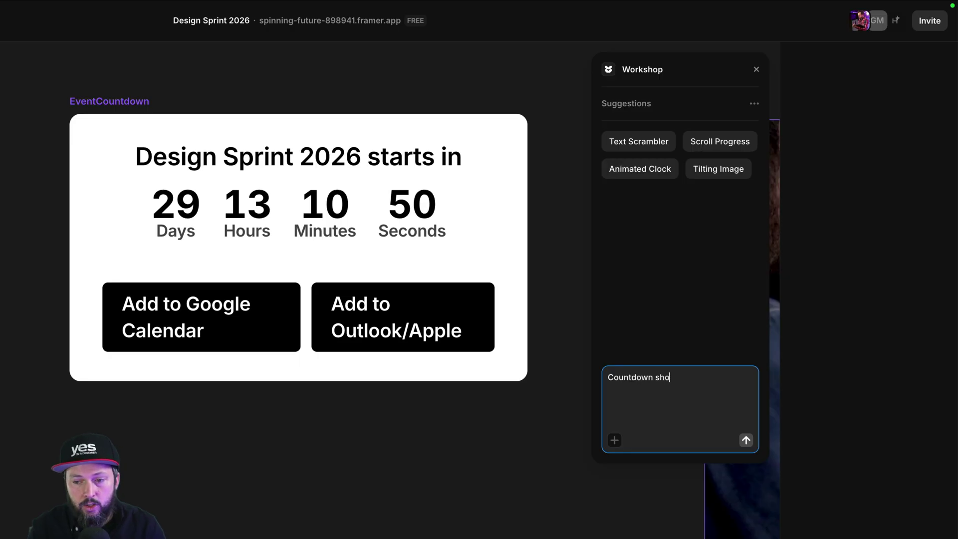
pyautogui.write('wing 10 days')
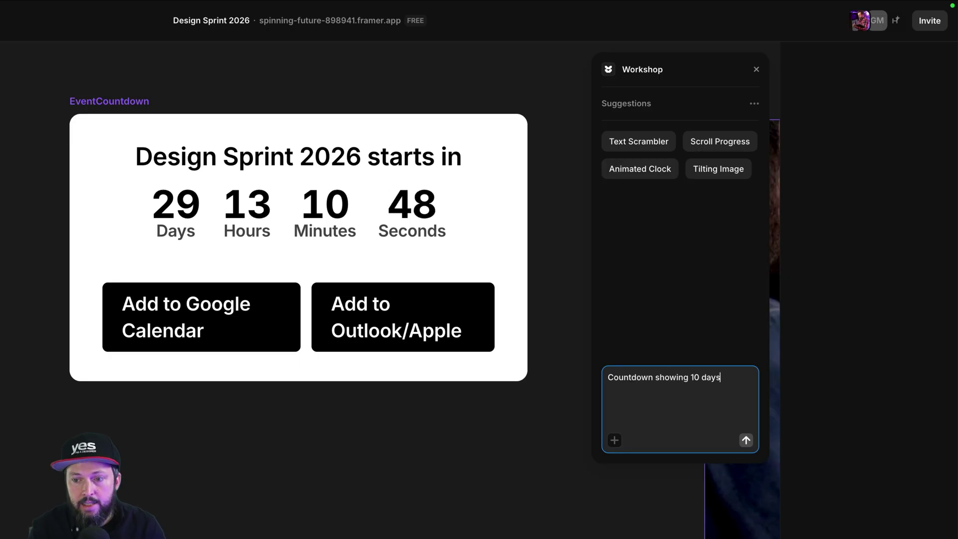
pyautogui.write(' left with')
pyautogui.write(' text "De')
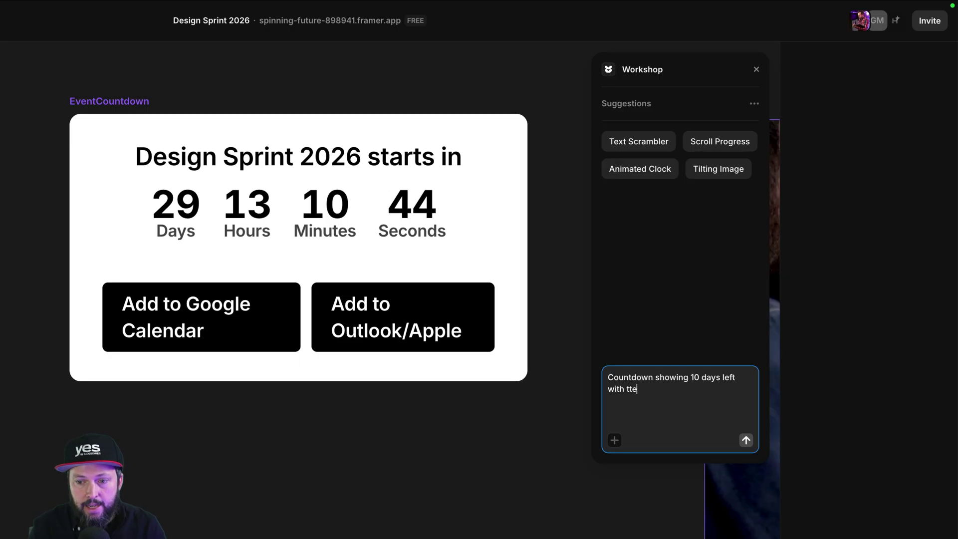
pyautogui.press('BackSpace')
pyautogui.press('BackSpace')
pyautogui.write('ext "Design S')
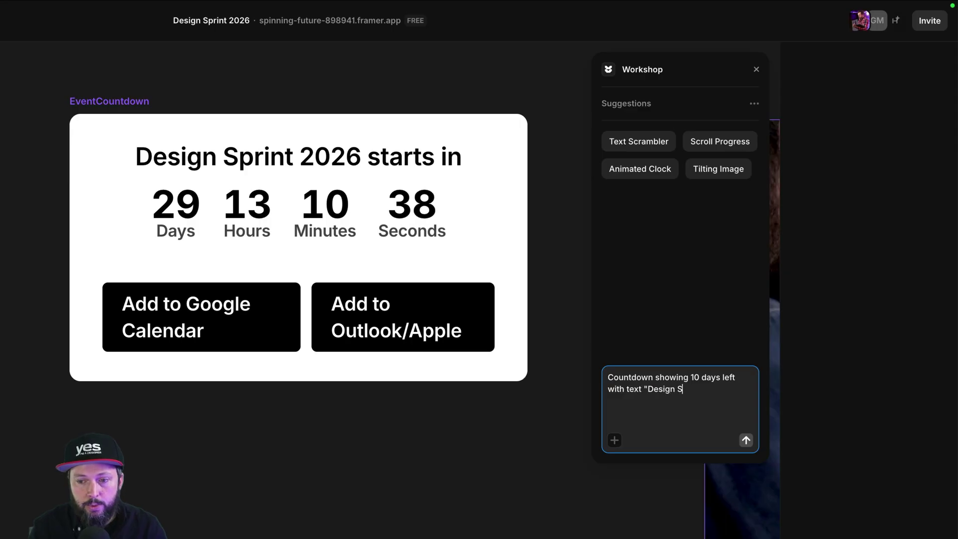
pyautogui.write('print 2025')
pyautogui.press('BackSpace')
pyautogui.write('6')
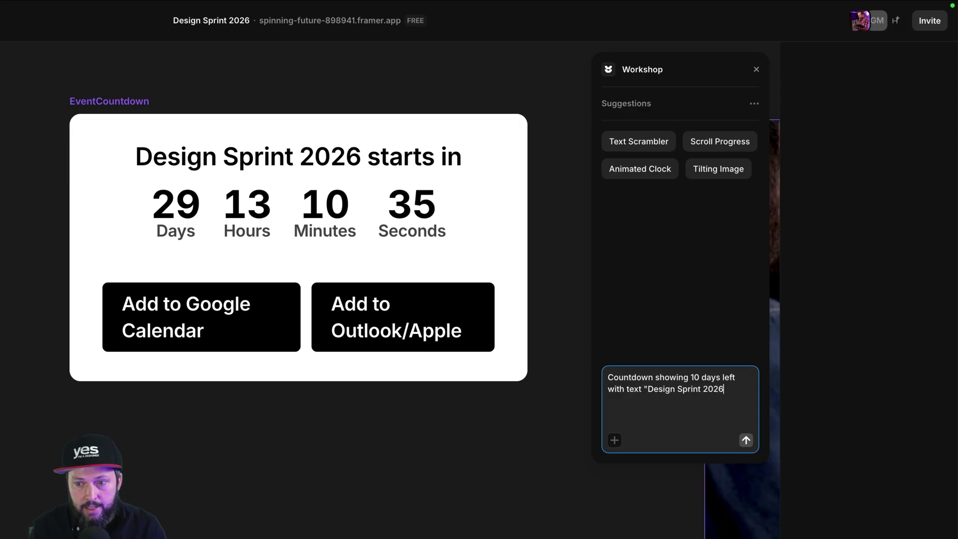
pyautogui.write(' starts in"')
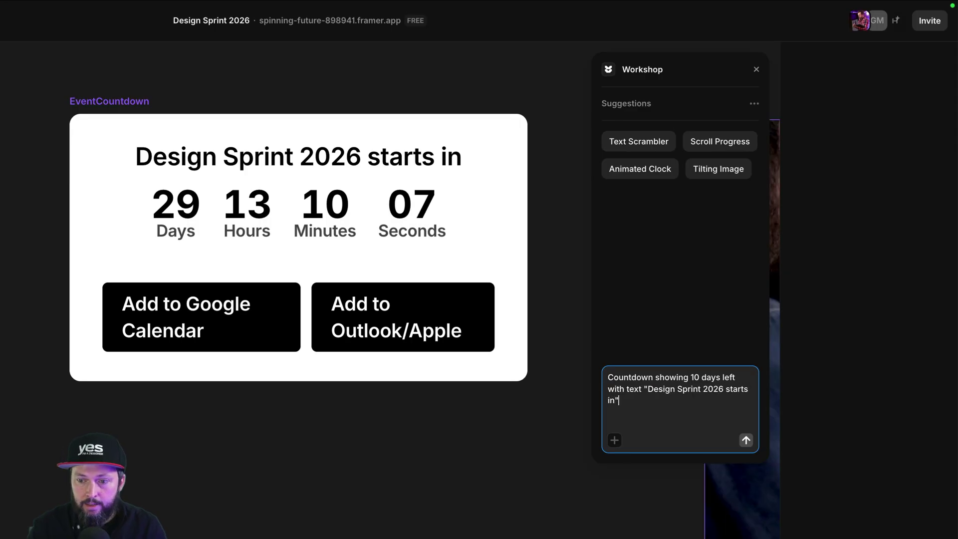
pyautogui.press('Return')
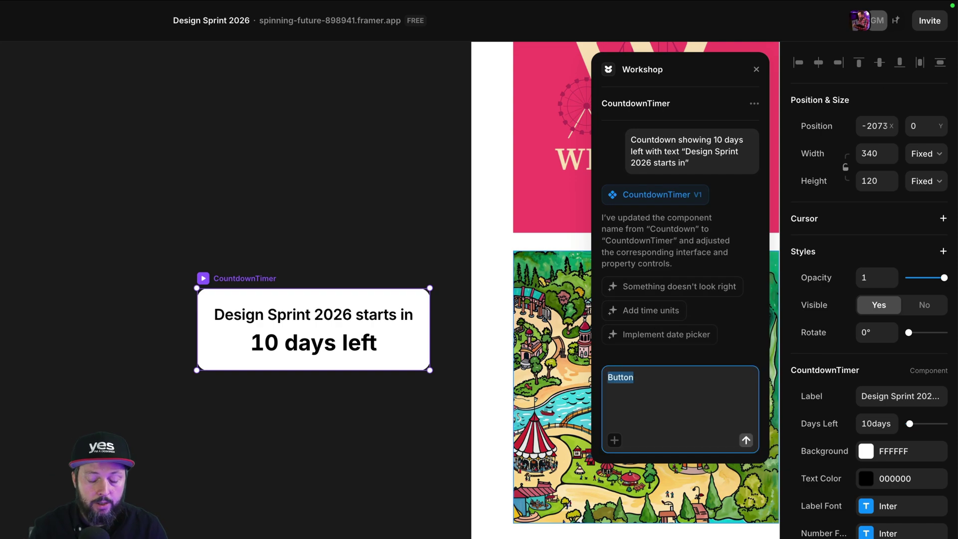
# Extend the countdown component in Workshop with the prompt "Add Google Calendar button"
pyautogui.write('Add Googl')
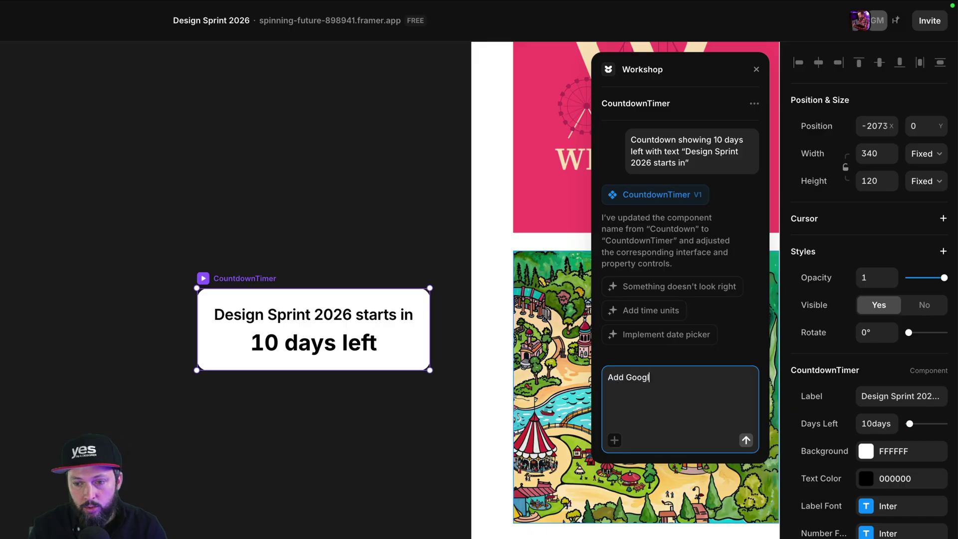
pyautogui.write('e Calendar button')
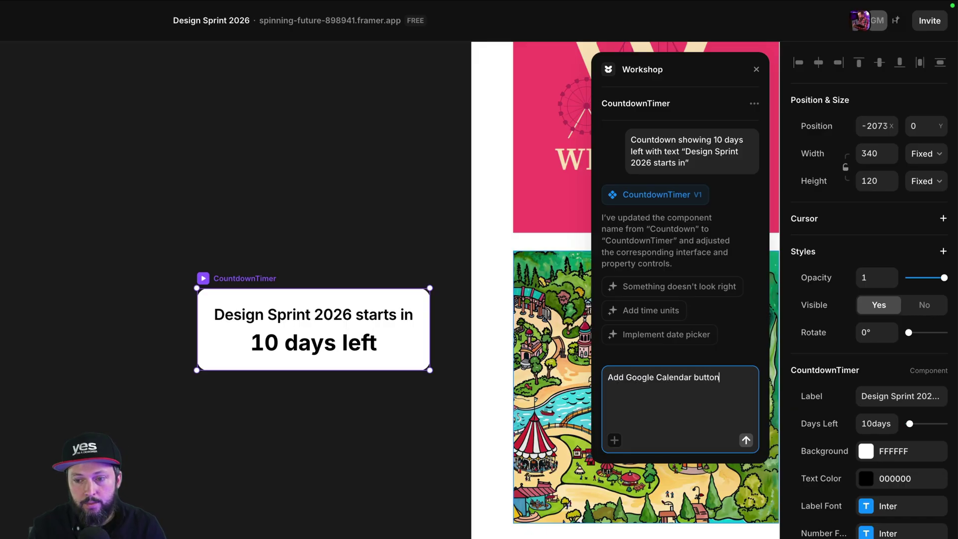
pyautogui.press('Return')
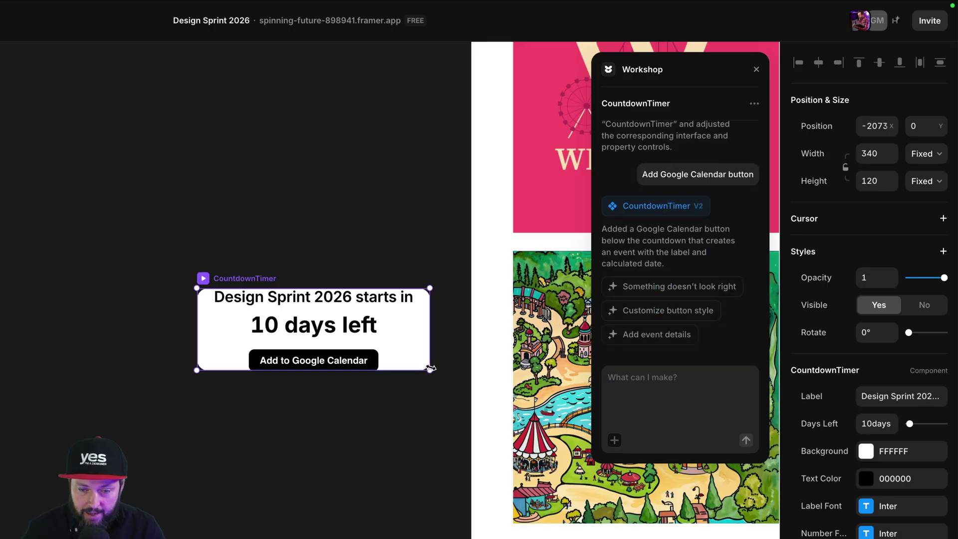
# Enlarge the new countdown component to about 348 × 200 and preview it
pyautogui.moveTo(430, 369); pyautogui.dragTo(434, 425)
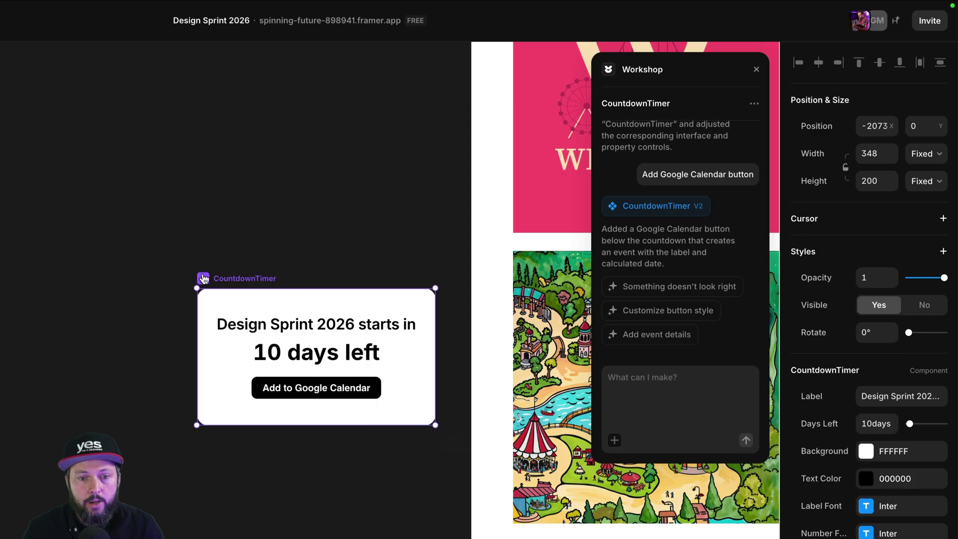
pyautogui.click(203, 278)
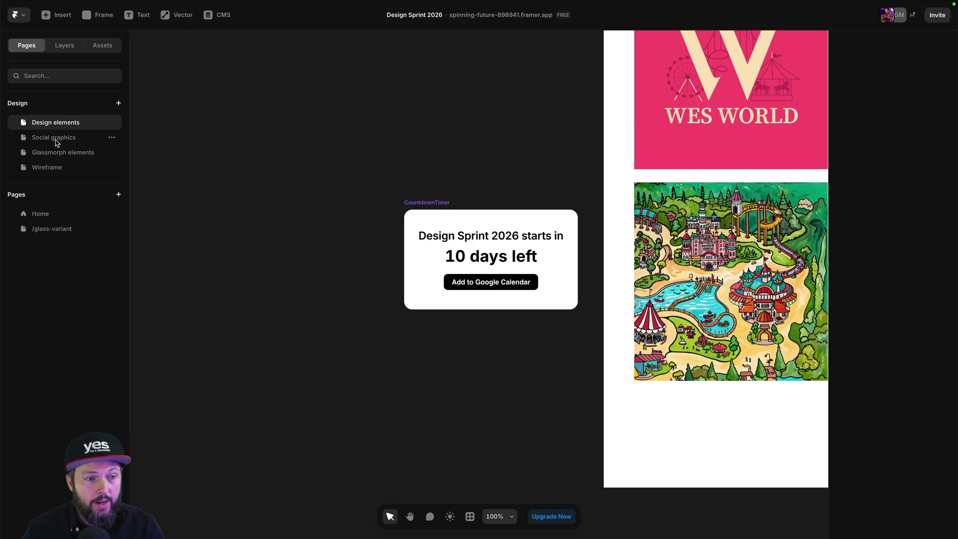
# Draw a portrait frame about 284 × 363 on the Social graphics page
pyautogui.click(57, 143)
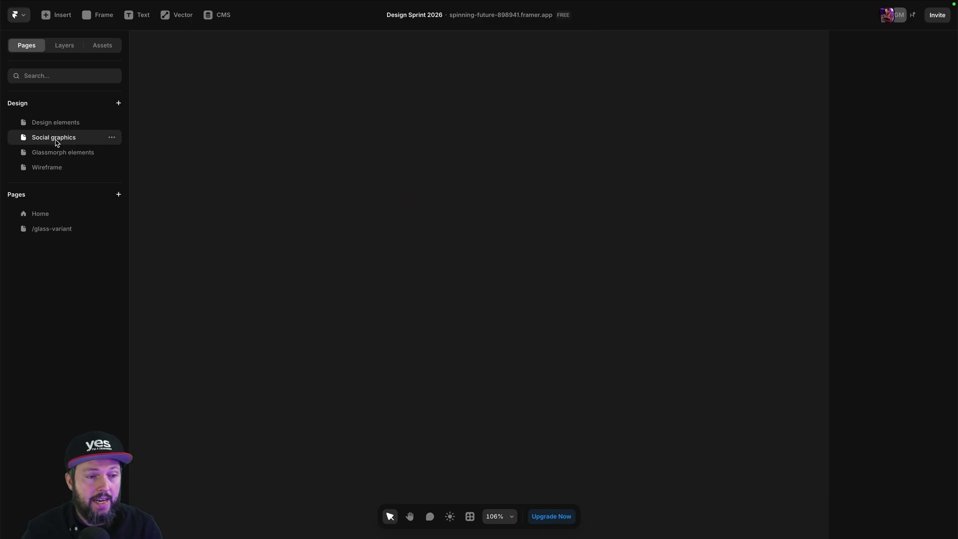
pyautogui.press('f')
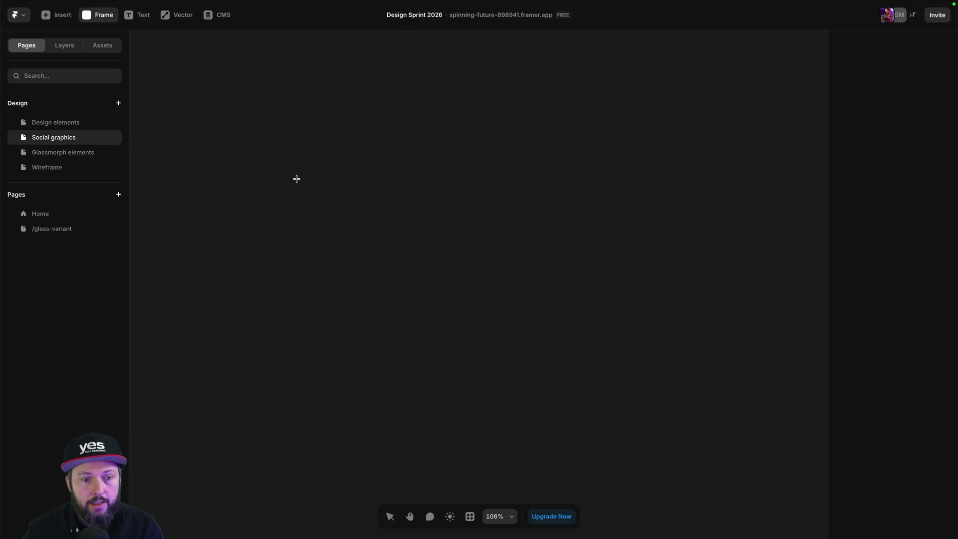
pyautogui.moveTo(276, 139); pyautogui.dragTo(426, 331)
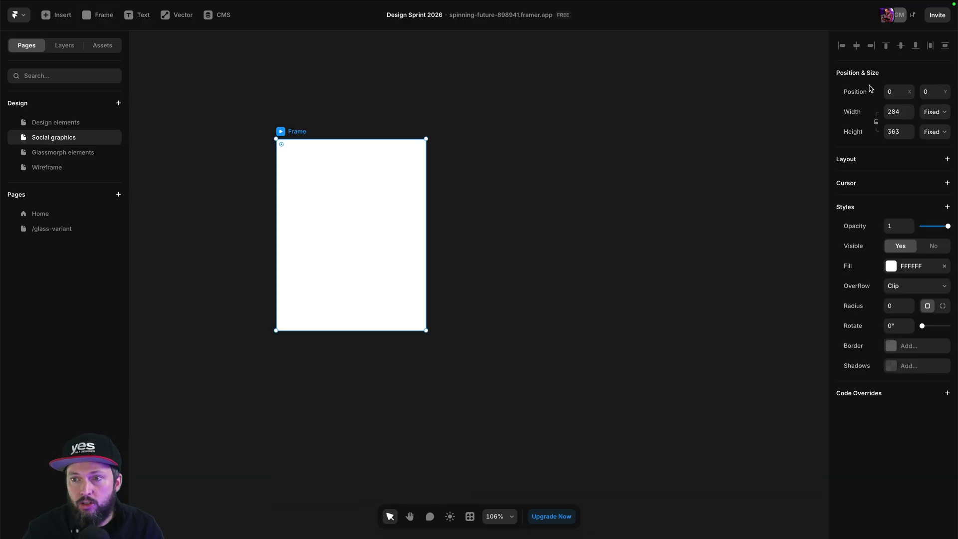
# Set the frame's width to 1080 and its height to 1350
pyautogui.click(897, 108)
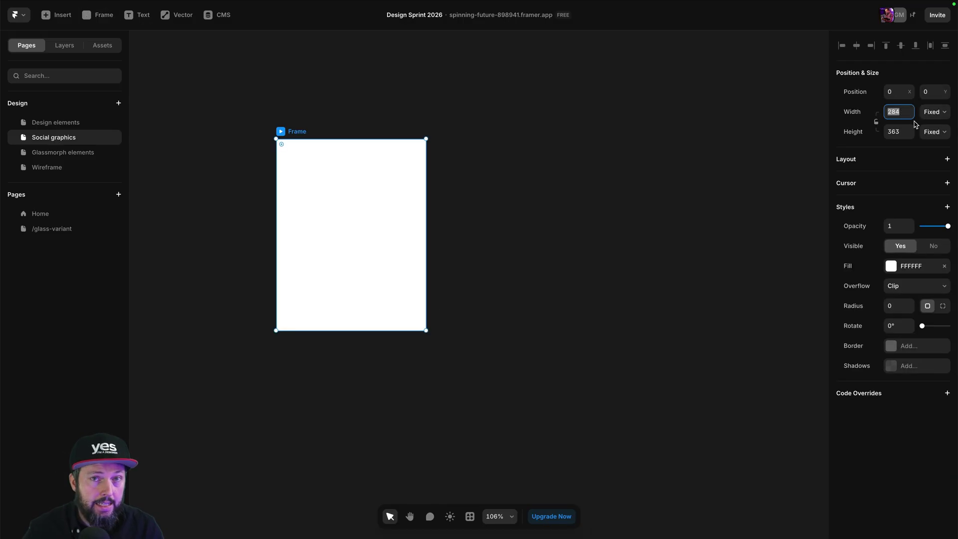
pyautogui.write('1080')
pyautogui.press('Tab')
pyautogui.write('1')
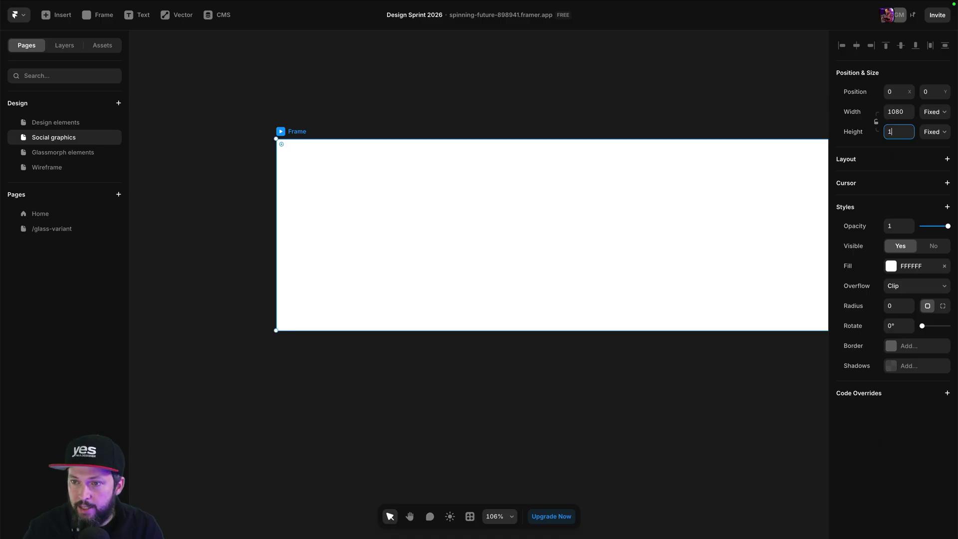
pyautogui.write('350')
pyautogui.press('Return')
pyautogui.click(489, 101)
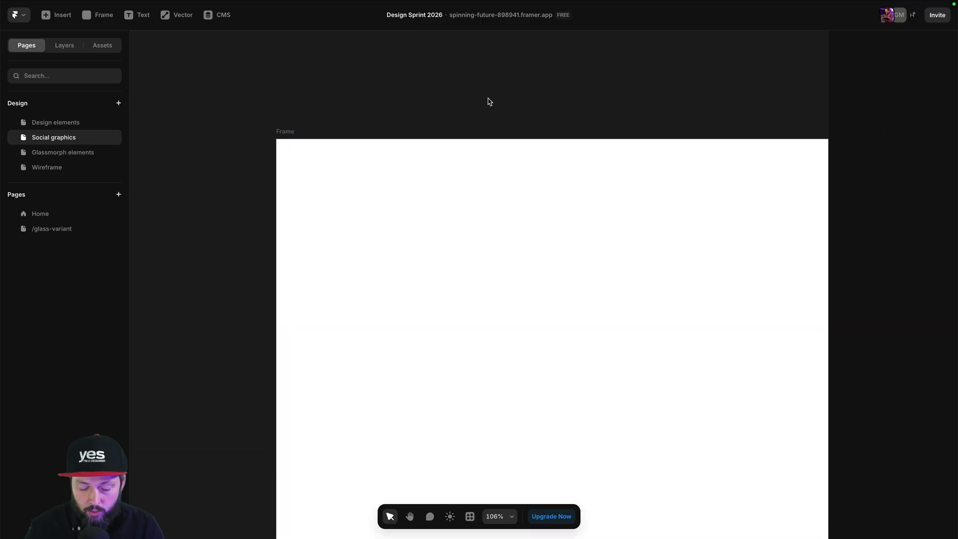
pyautogui.hotkey('shift', '1')
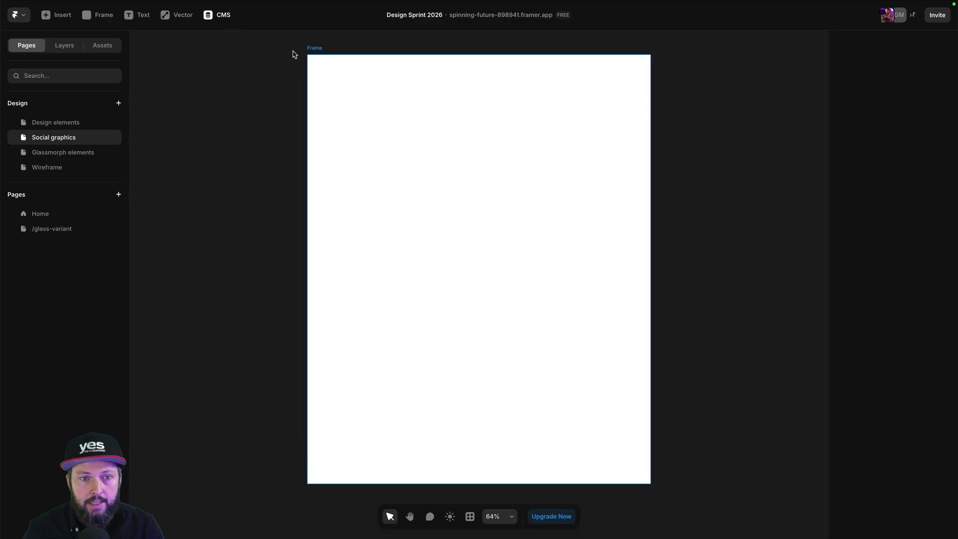
pyautogui.click(313, 48)
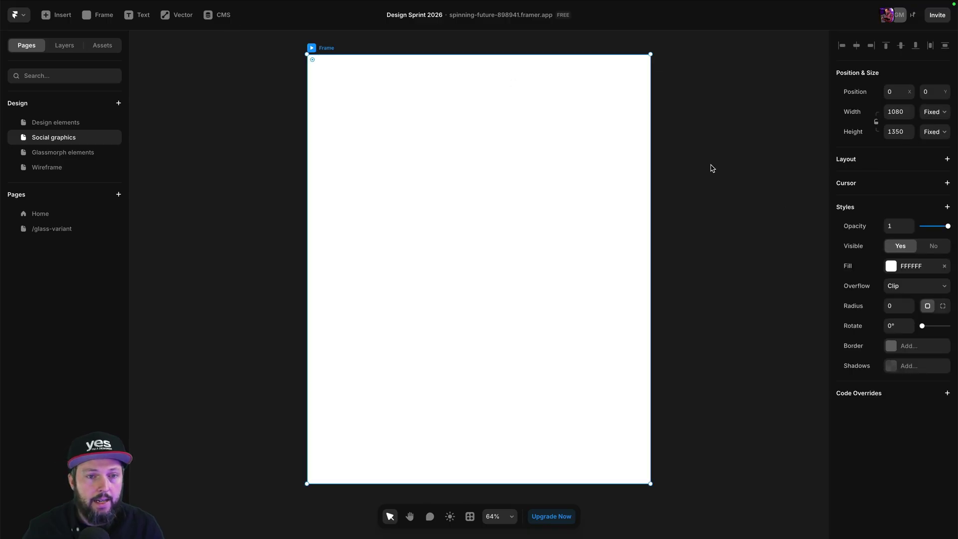
# Copy the orange hand and rainbow illustration from Workshop images on the Design elements page into the Social graphics page
pyautogui.click(55, 125)
pyautogui.hotkey('shift', '1')
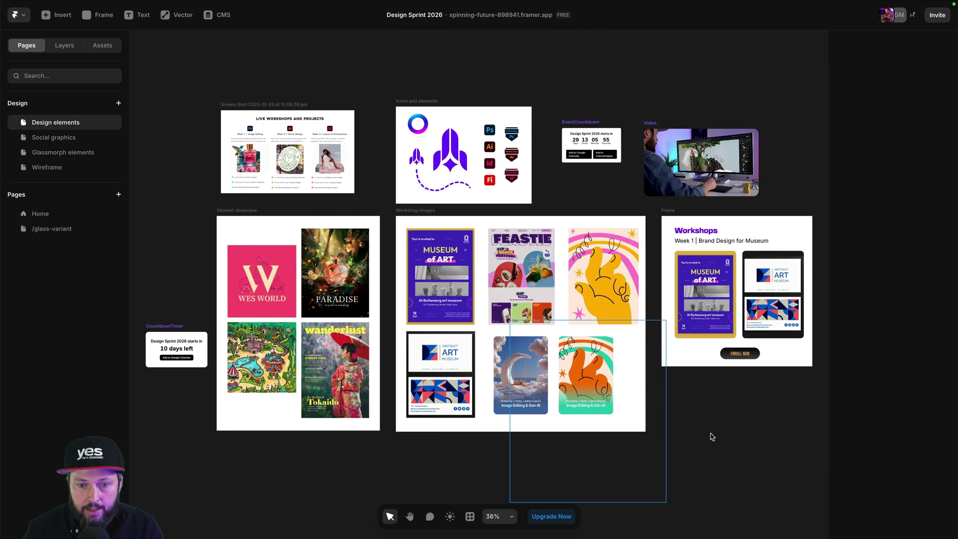
pyautogui.click(592, 384)
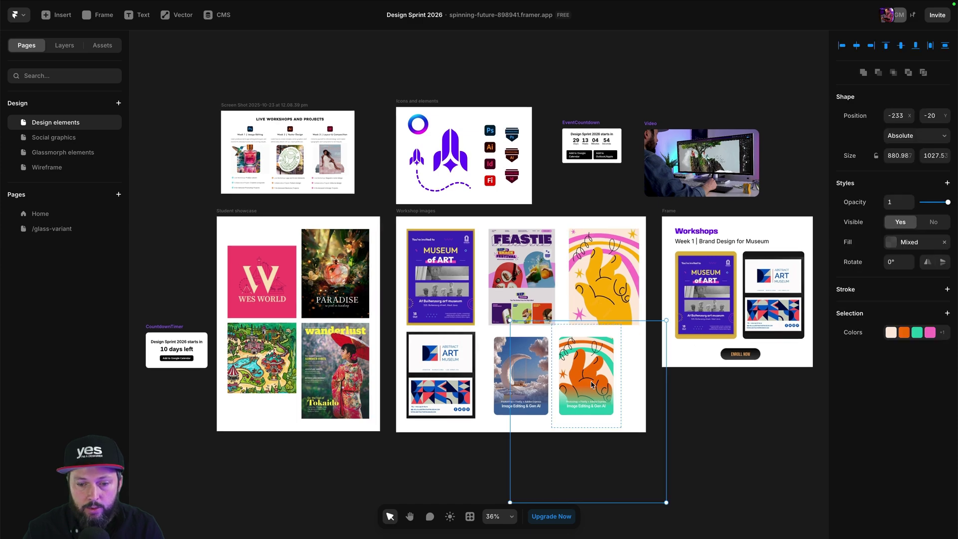
pyautogui.click(54, 140)
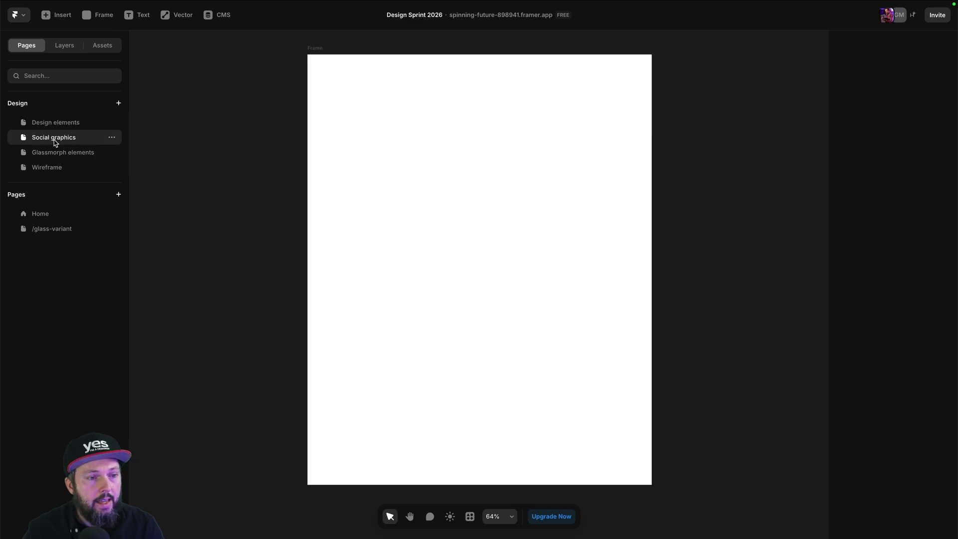
pyautogui.hotkey('ctrl', 'v')
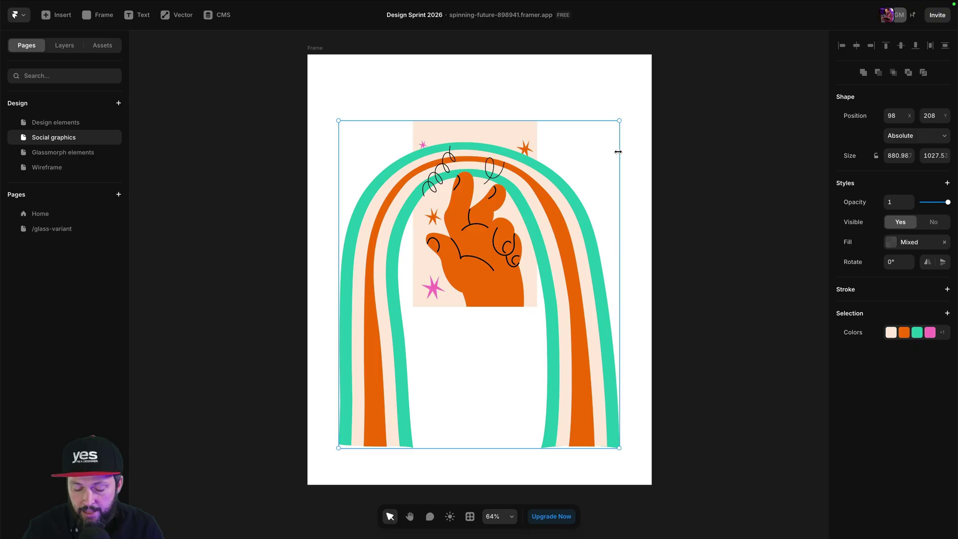
# Enlarge the pasted illustration well beyond the frame, to about 2736 × 3192
pyautogui.press('super+minus')
pyautogui.press('super+minus')
pyautogui.press('super+minus')
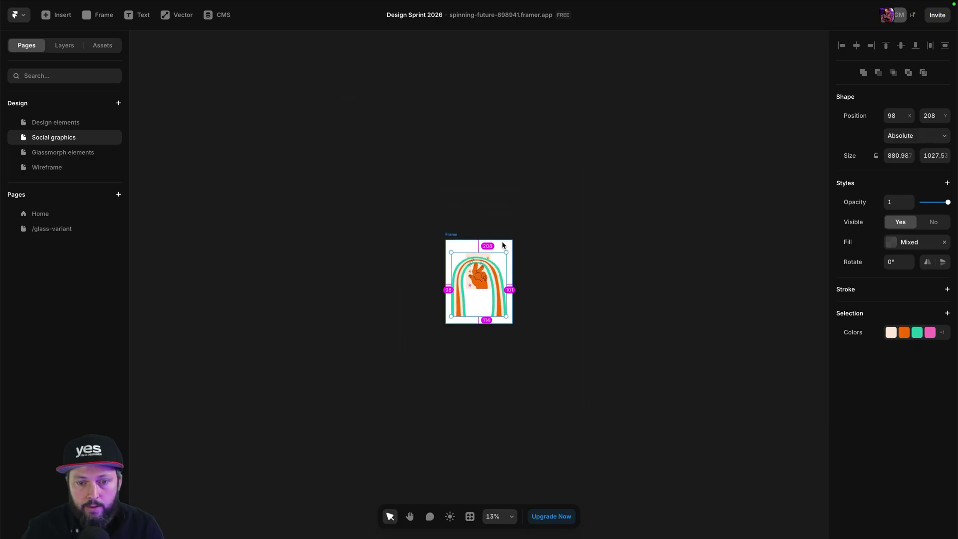
pyautogui.moveTo(506, 253); pyautogui.dragTo(569, 220)
# Nest the illustration's Group layer inside the Frame layer to clip it to the frame
pyautogui.click(59, 45)
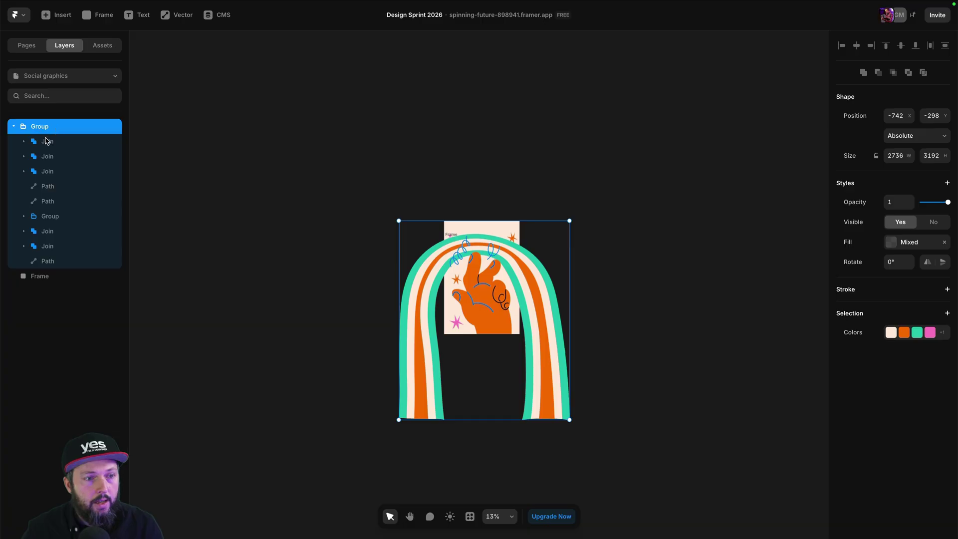
pyautogui.moveTo(39, 128); pyautogui.dragTo(50, 280)
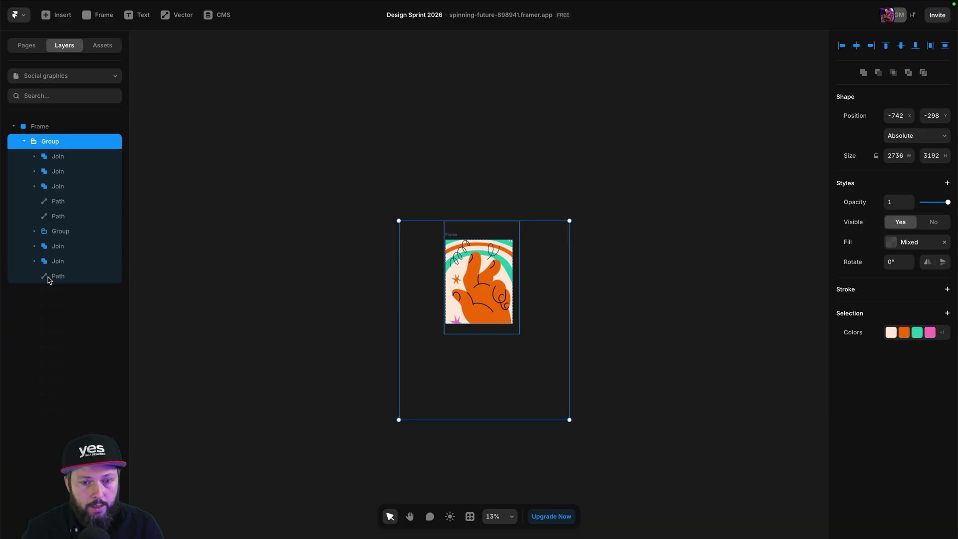
pyautogui.click(624, 271)
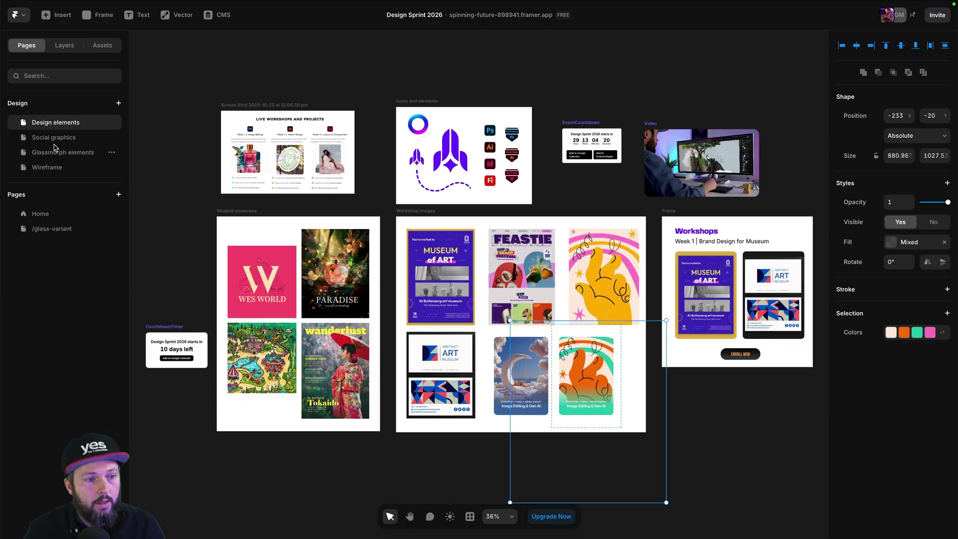
# Copy the "Design Sprint 2026" title, "Create. Collaborate. Grow." tagline and software icons from the Home page's desktop hero into the Social graphics page
pyautogui.click(40, 215)
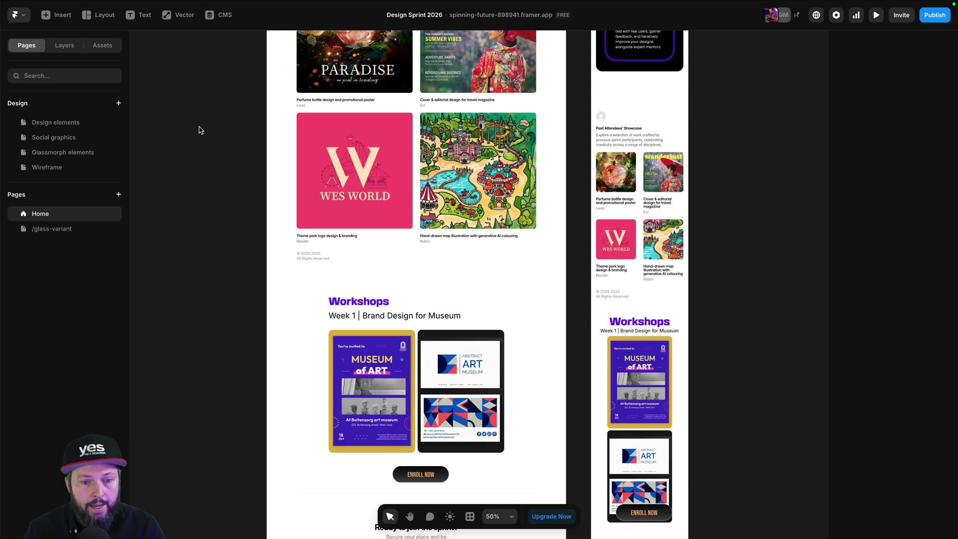
pyautogui.press('space')
pyautogui.moveTo(226, 174); pyautogui.dragTo(271, 501)
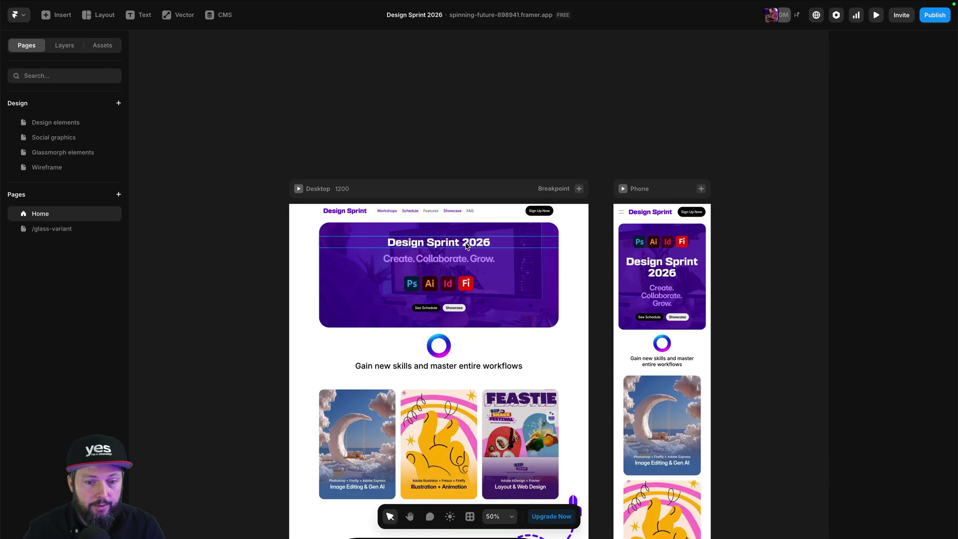
pyautogui.click(466, 246)
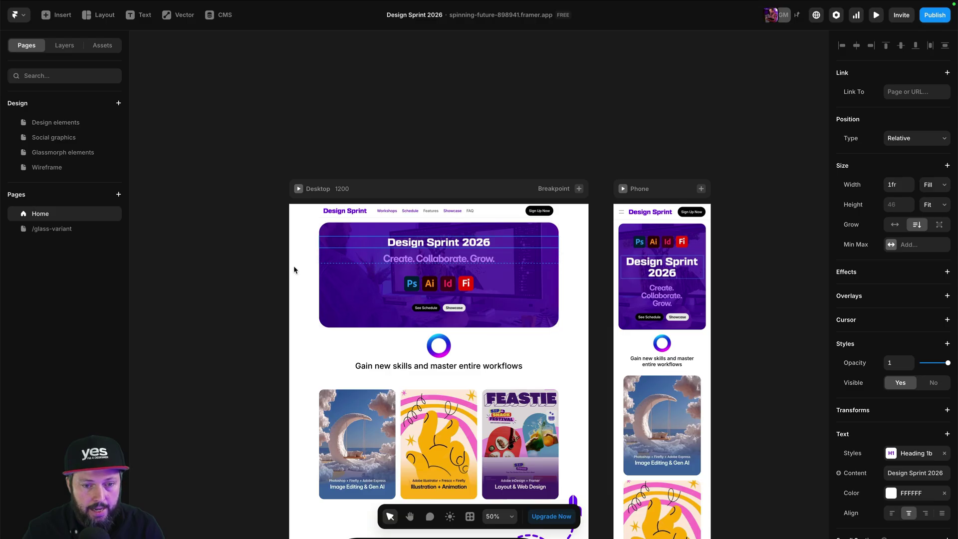
pyautogui.keyDown('shift'); pyautogui.click(411, 261); pyautogui.keyUp('shift')
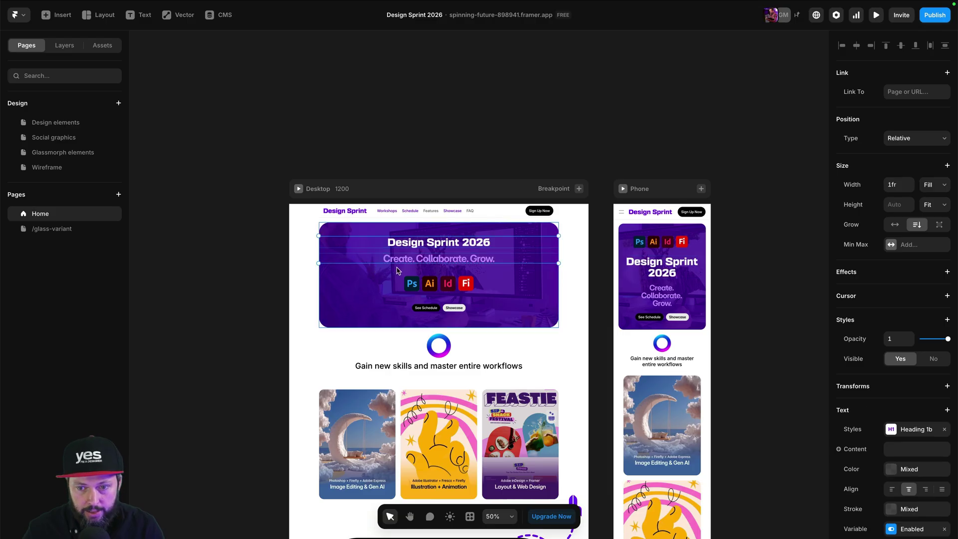
pyautogui.keyDown('shift'); pyautogui.click(414, 287); pyautogui.keyUp('shift')
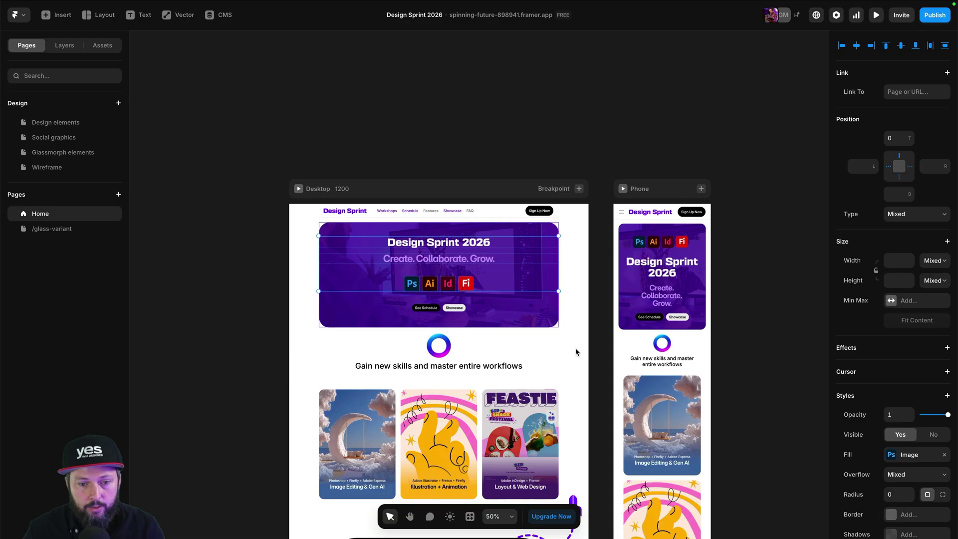
pyautogui.click(62, 137)
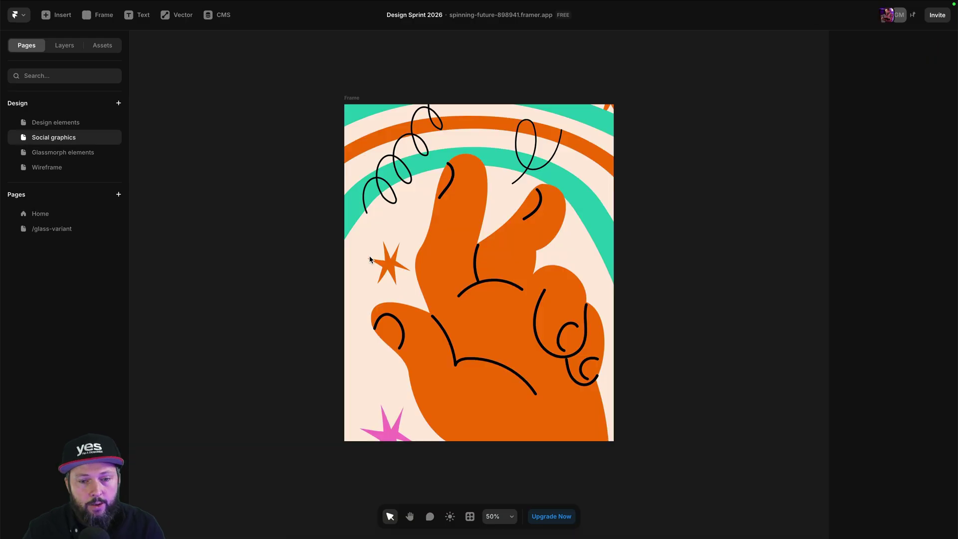
pyautogui.hotkey('ctrl', 'v')
# Scale the pasted title, tagline and icons by a factor of 2
pyautogui.press('k')
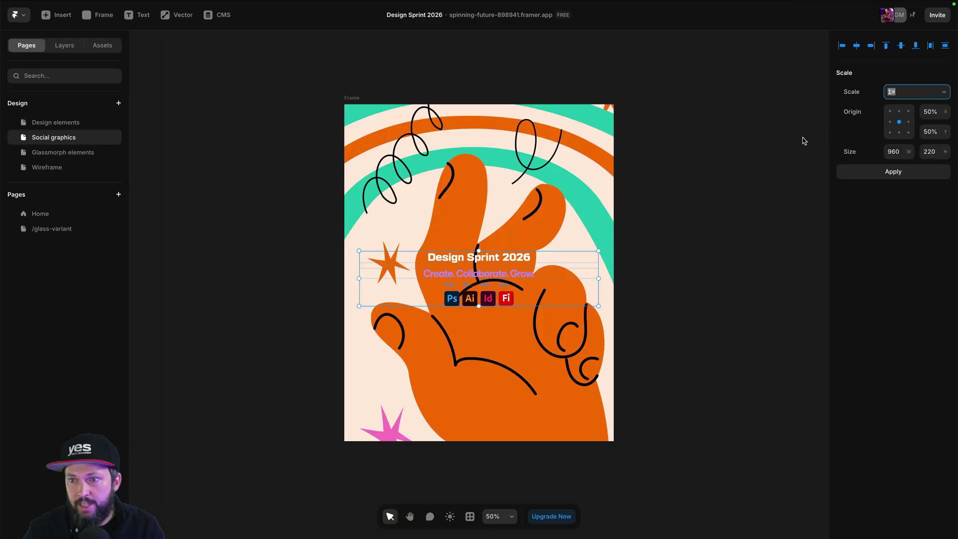
pyautogui.click(919, 92)
pyautogui.write('2')
pyautogui.press('Return')
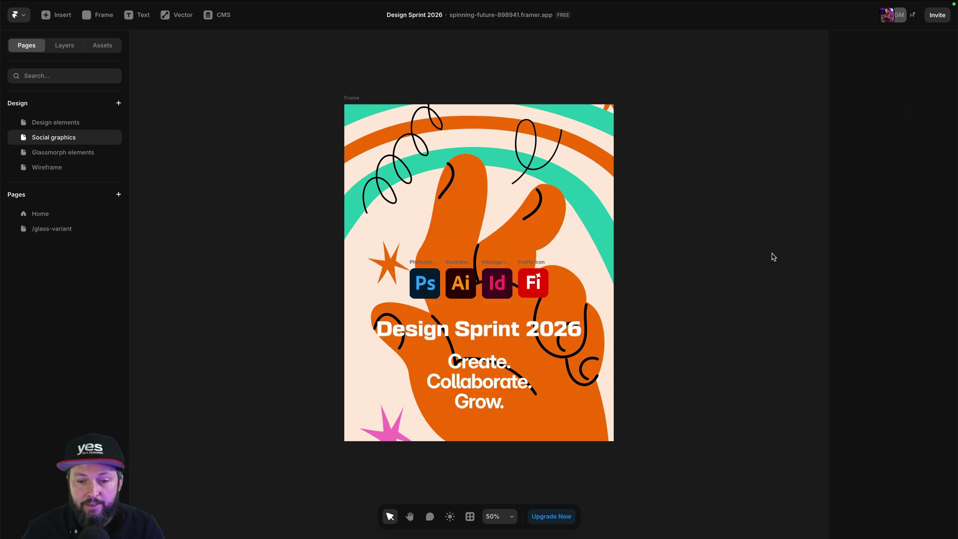
pyautogui.press('space')
pyautogui.moveTo(729, 267); pyautogui.dragTo(701, 268)
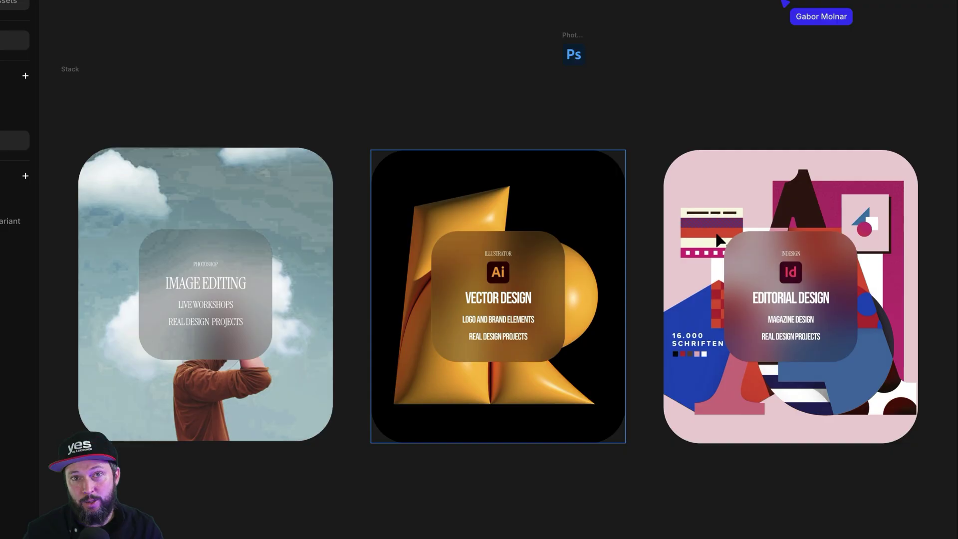
pyautogui.click(498, 296)
pyautogui.doubleClick(498, 205)
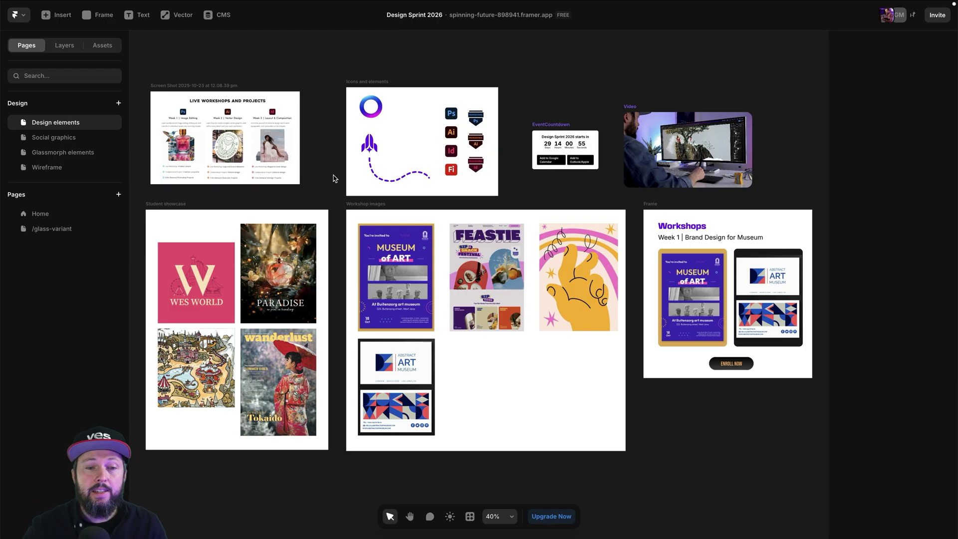
# Draw an open vector path beside the rocket on the Design elements page, with two straight segments followed by two curved ones
pyautogui.moveTo(357, 137); pyautogui.dragTo(418, 194)
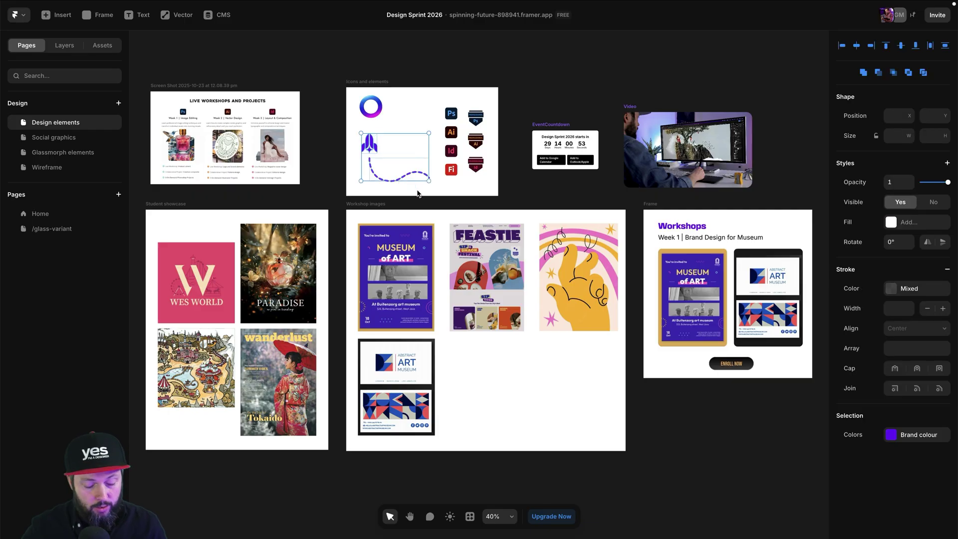
pyautogui.hotkey('shift', '2')
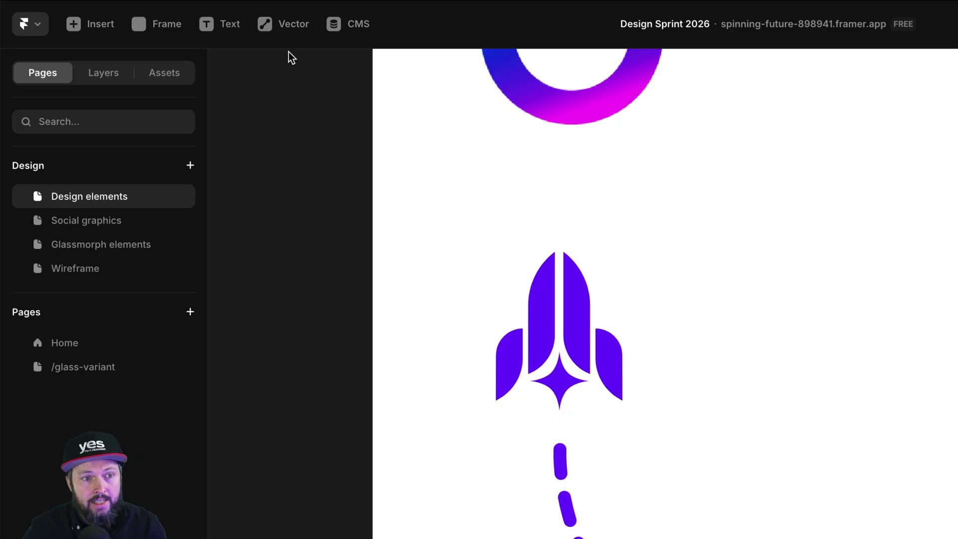
pyautogui.click(297, 24)
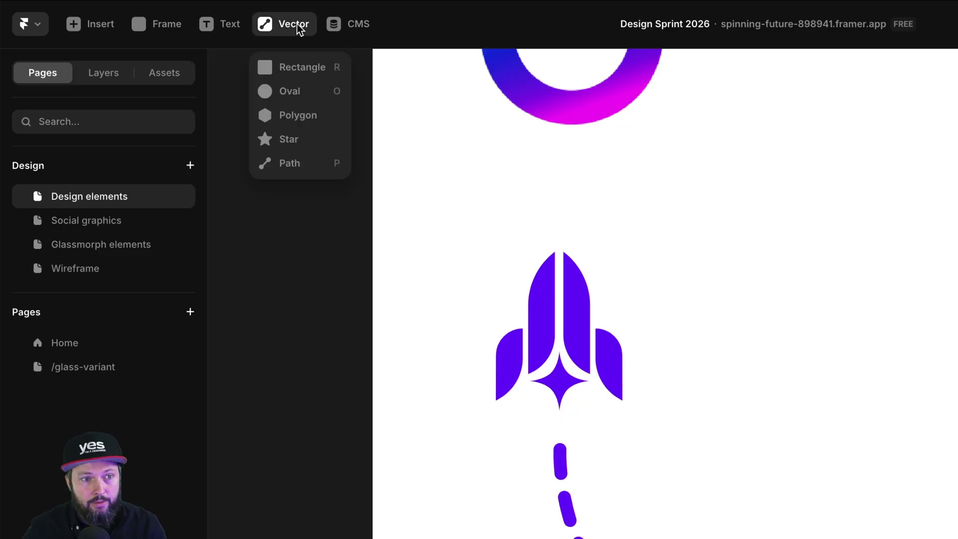
pyautogui.click(306, 163)
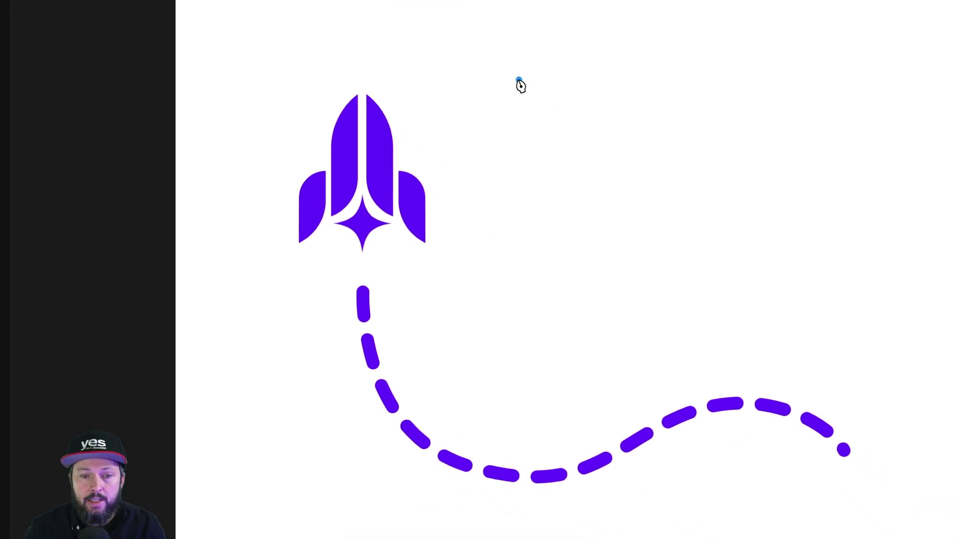
pyautogui.click(715, 237)
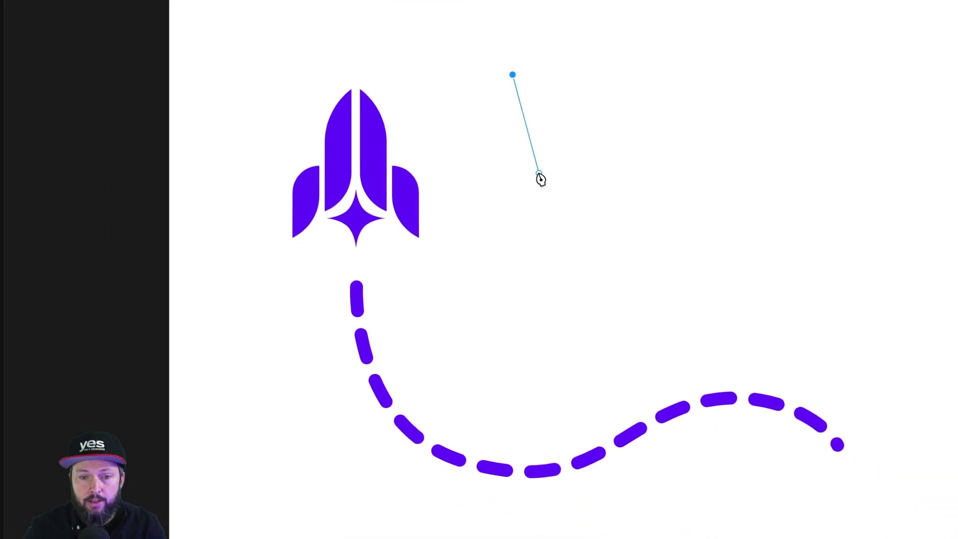
pyautogui.click(558, 211)
pyautogui.click(637, 132)
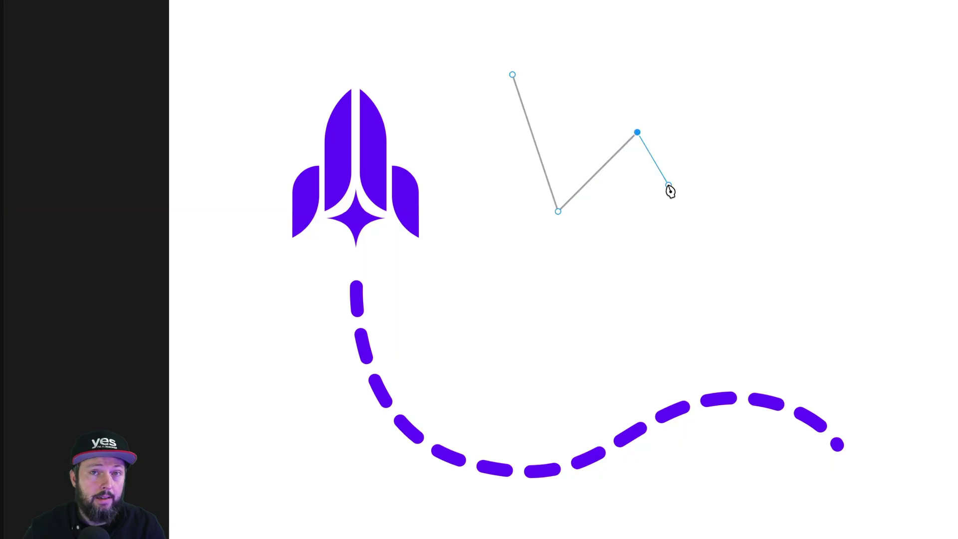
pyautogui.moveTo(733, 192); pyautogui.dragTo(824, 192)
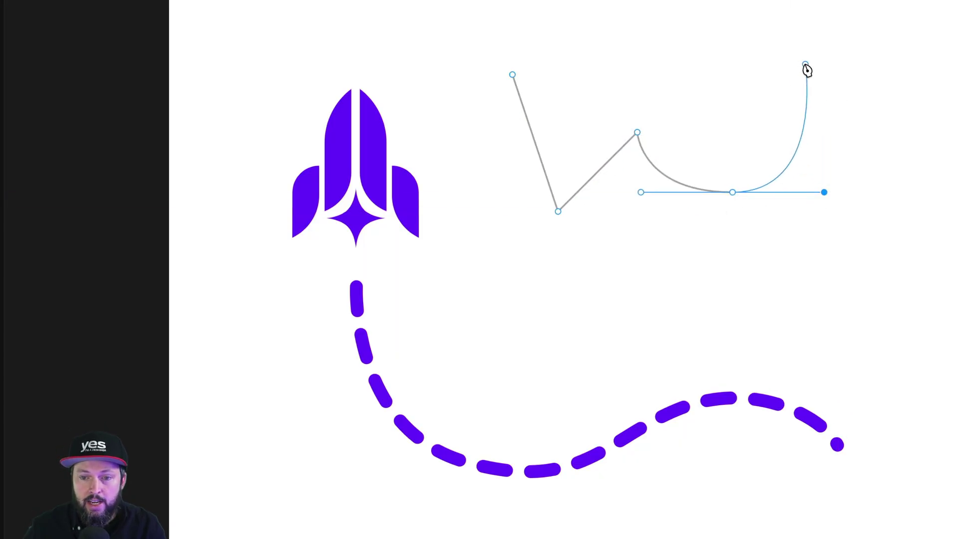
pyautogui.moveTo(813, 60); pyautogui.dragTo(824, 90)
pyautogui.press('Escape')
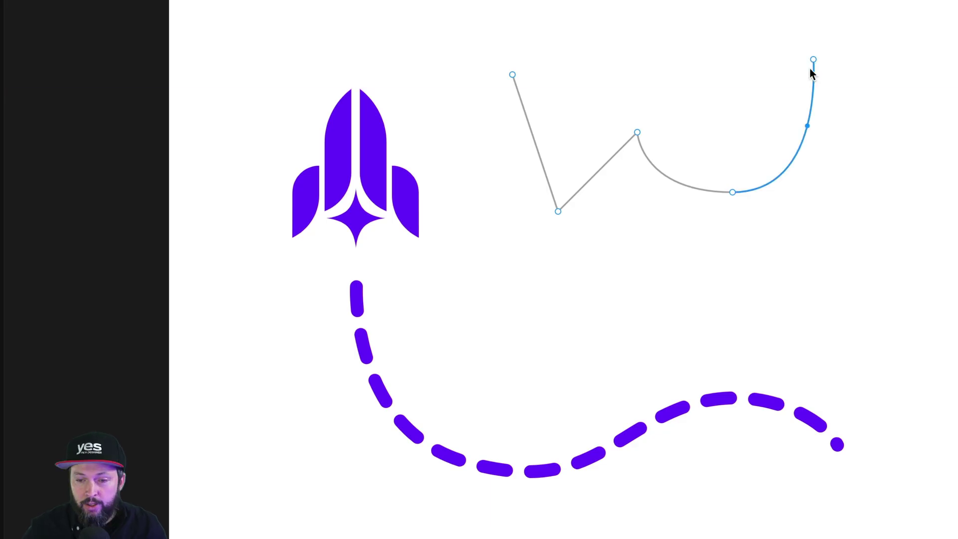
# Smooth the path's two corner points and move its last two points farther from the rocket
pyautogui.click(640, 133)
pyautogui.doubleClick(638, 132)
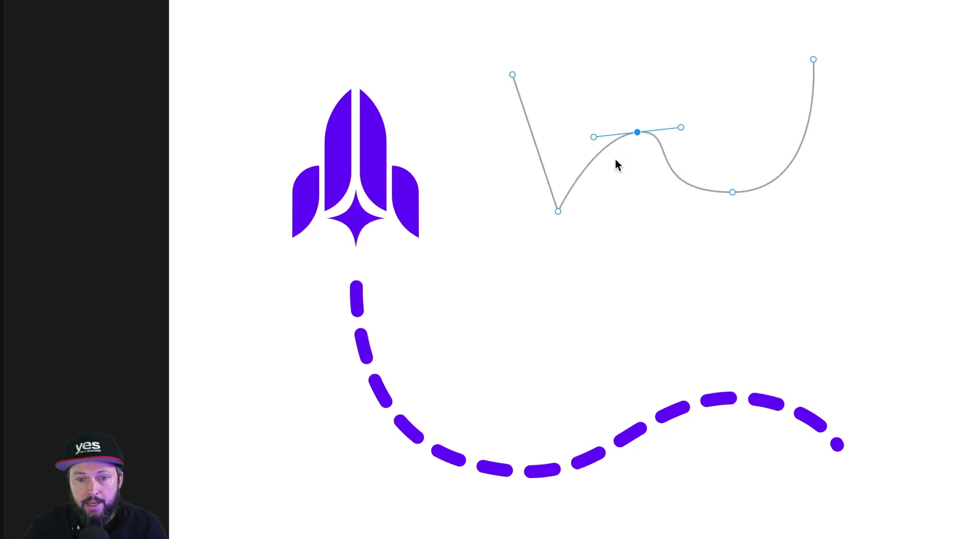
pyautogui.doubleClick(558, 212)
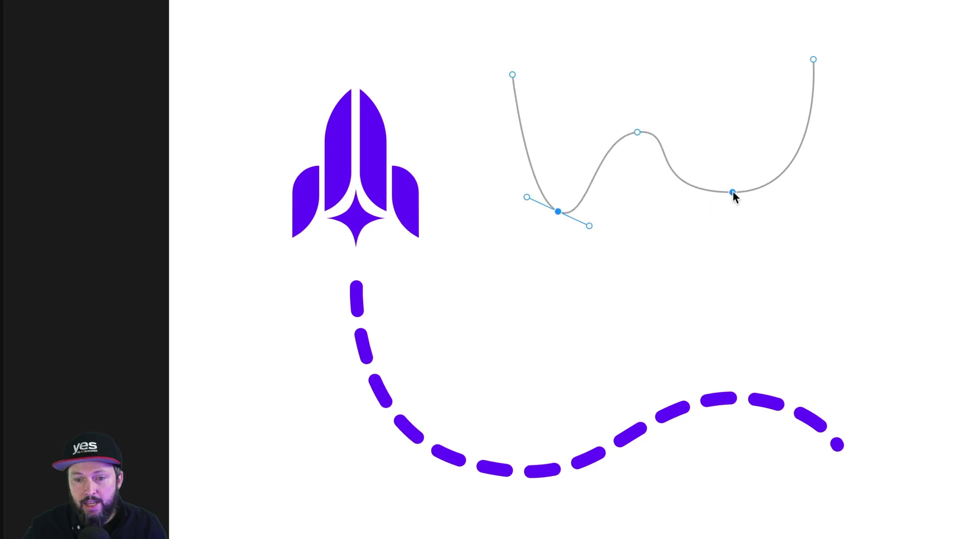
pyautogui.moveTo(733, 192); pyautogui.dragTo(782, 185)
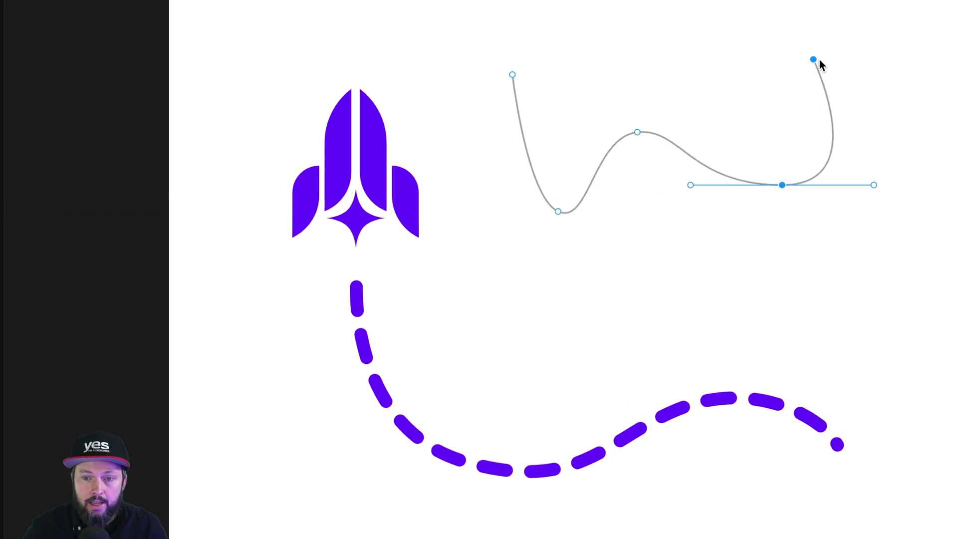
pyautogui.moveTo(814, 60); pyautogui.dragTo(861, 81)
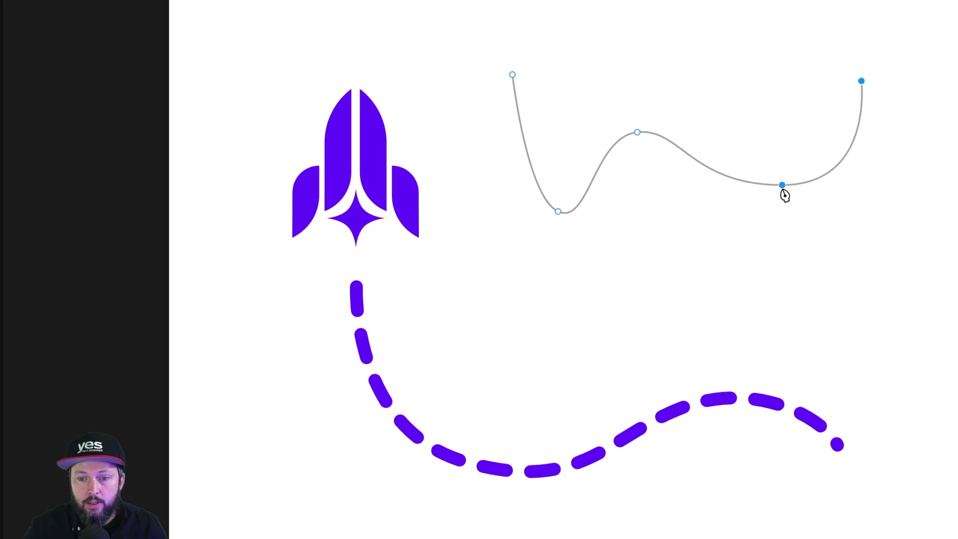
pyautogui.click(498, 1)
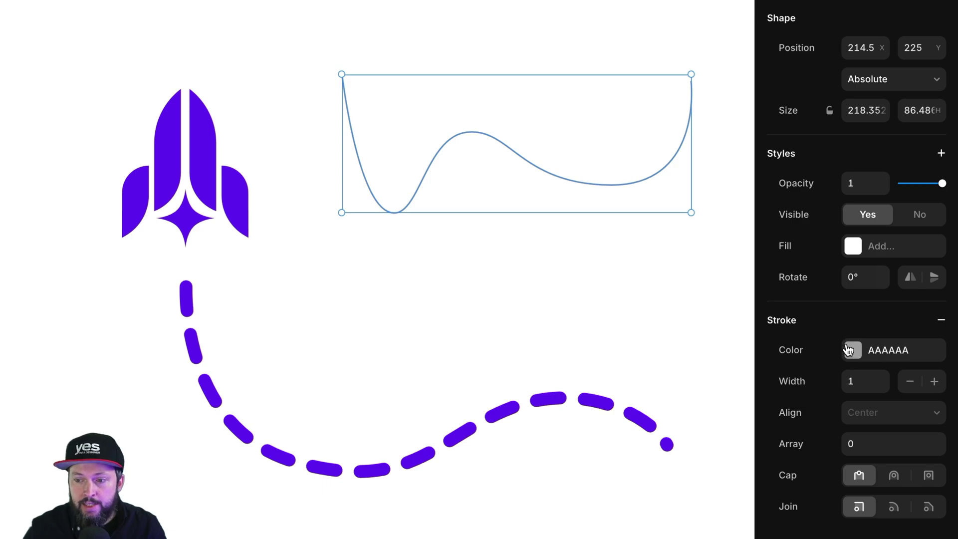
# Set the path's stroke width to 8 and give it round caps
pyautogui.click(866, 385)
pyautogui.press('Up')
pyautogui.press('Up')
pyautogui.press('Up')
pyautogui.press('Up')
pyautogui.press('Up')
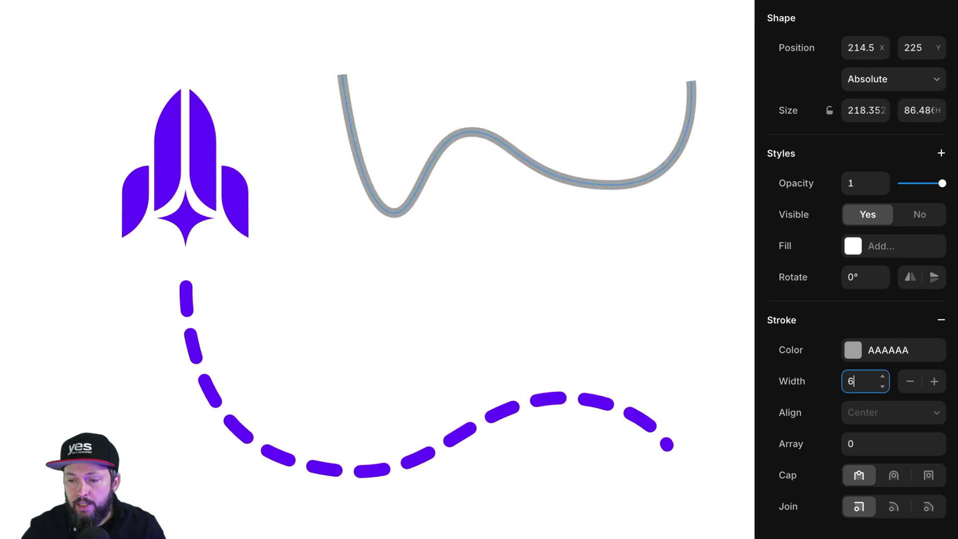
pyautogui.press('Up')
pyautogui.press('Up')
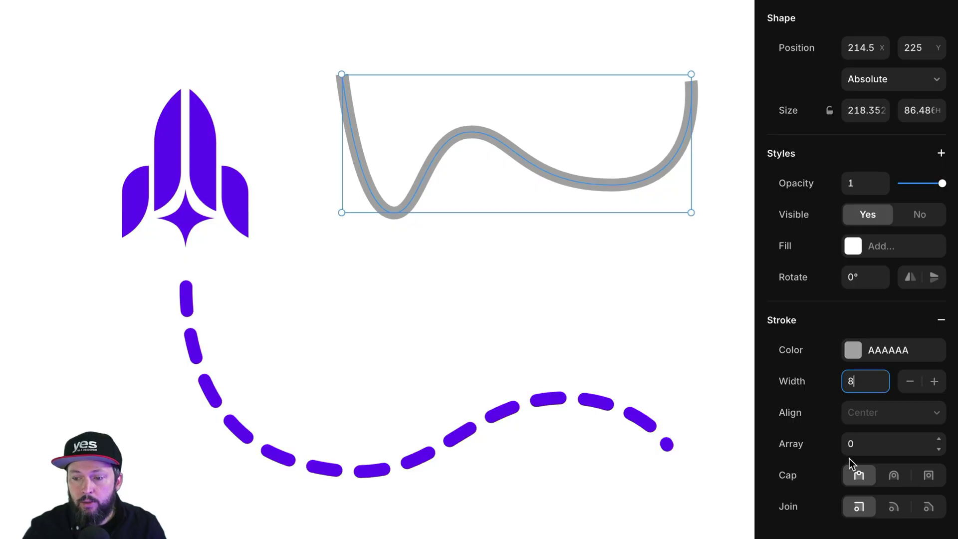
pyautogui.click(895, 478)
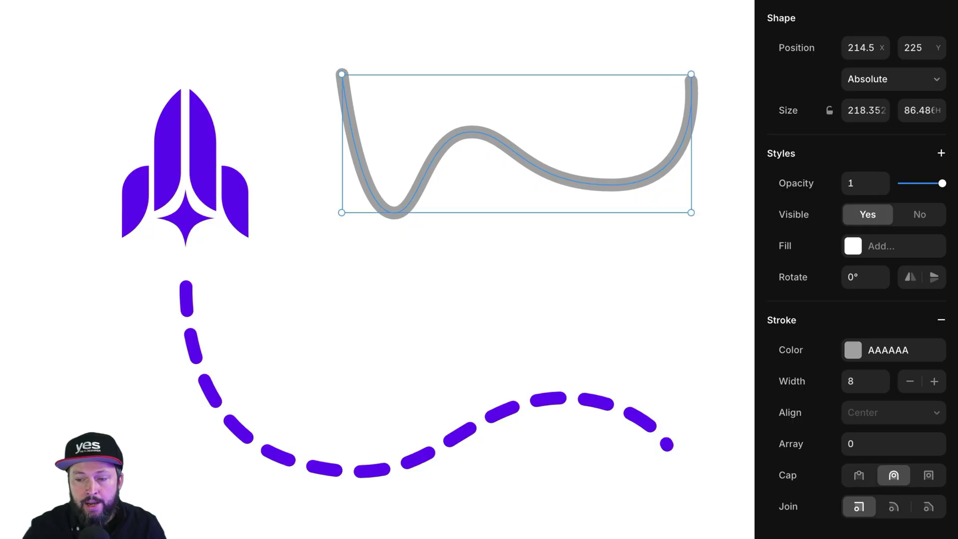
# Make the path's stroke dashed with an array value of 19
pyautogui.click(859, 446)
pyautogui.press('BackSpace')
pyautogui.write('10')
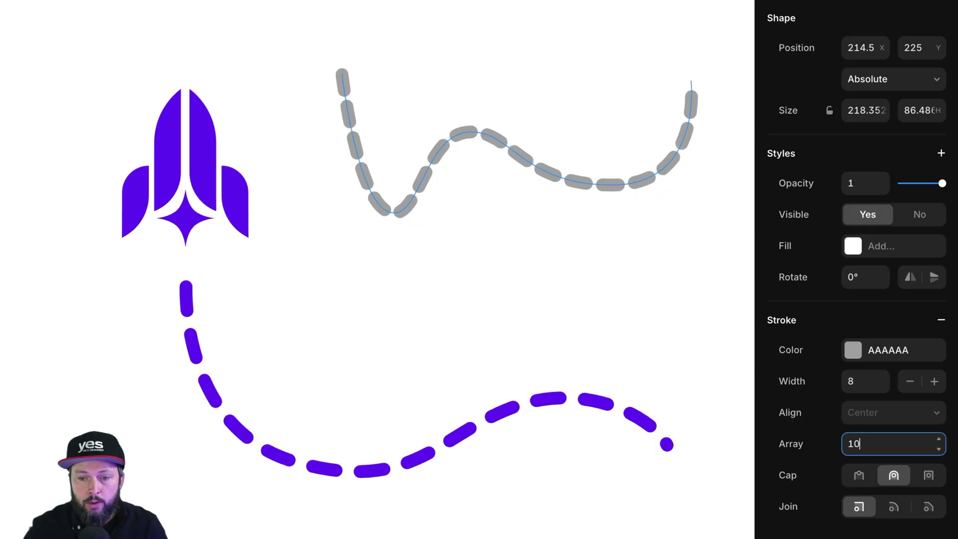
pyautogui.press('BackSpace')
pyautogui.press('BackSpace')
pyautogui.write('20')
pyautogui.press('Down')
pyautogui.press('Down')
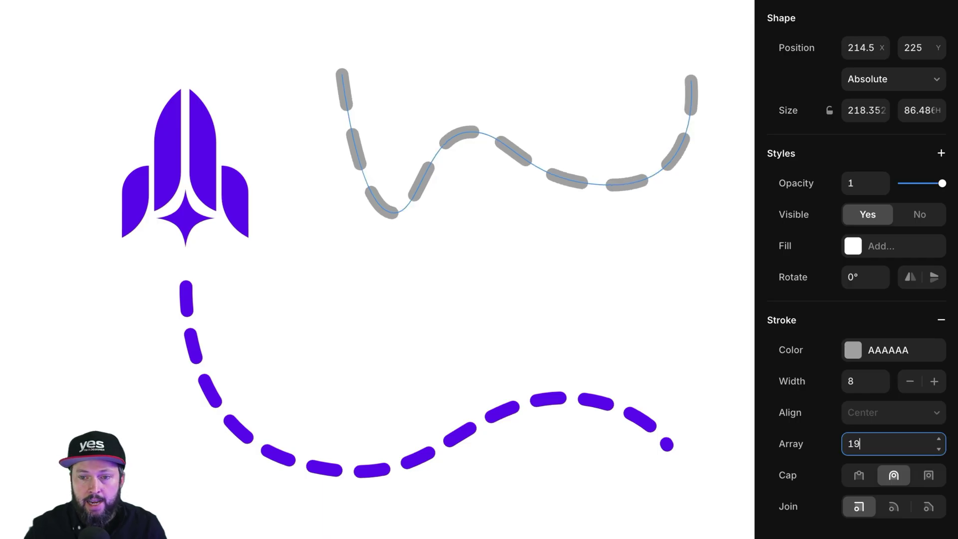
pyautogui.press('Up')
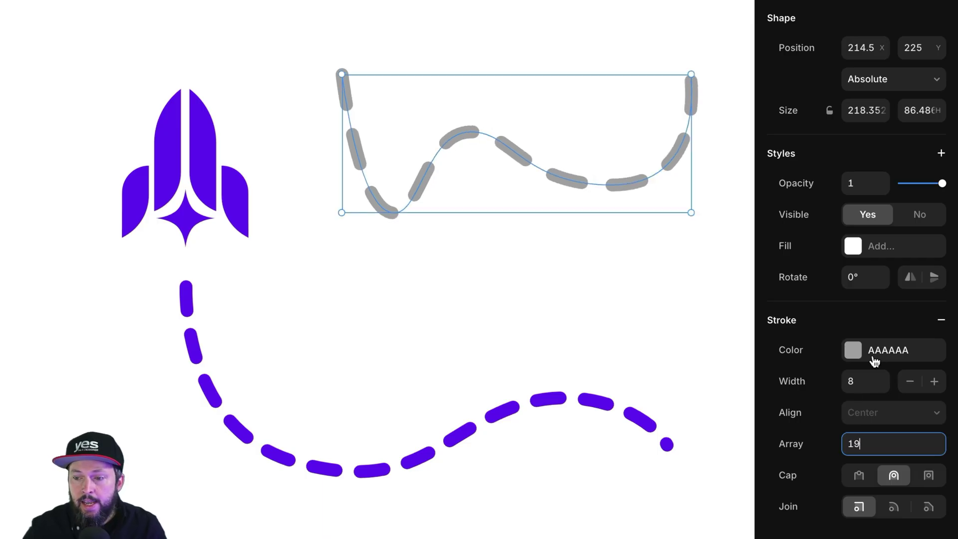
# Apply the Brand colour style to the dashed path's stroke
pyautogui.click(850, 352)
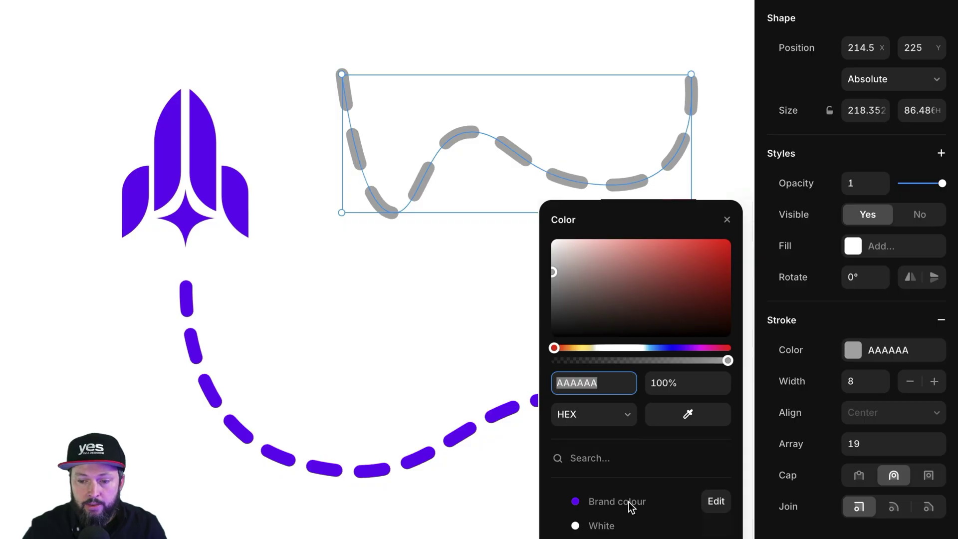
pyautogui.click(629, 501)
pyautogui.click(462, 286)
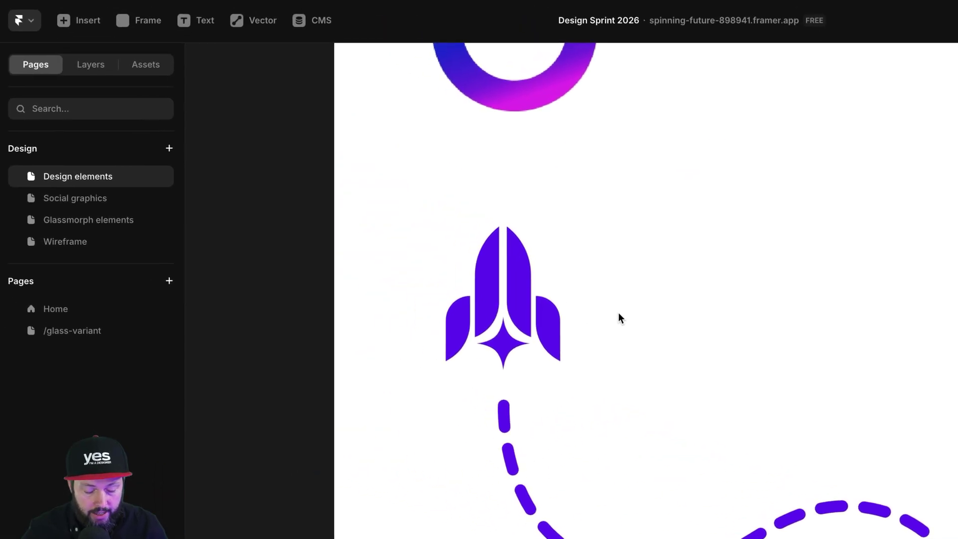
# Draw a tall vector rectangle about 49 × 153 beside the rocket icon
pyautogui.click(254, 23)
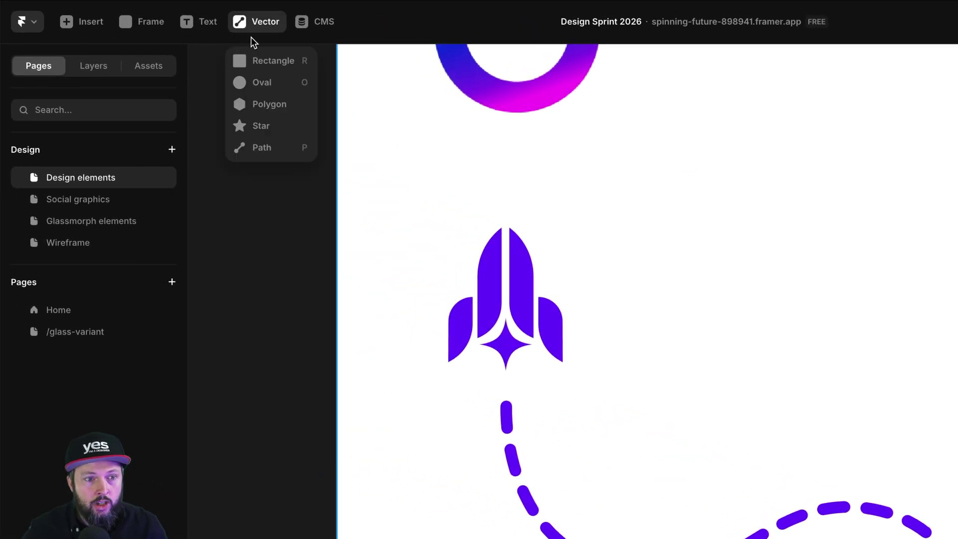
pyautogui.click(269, 64)
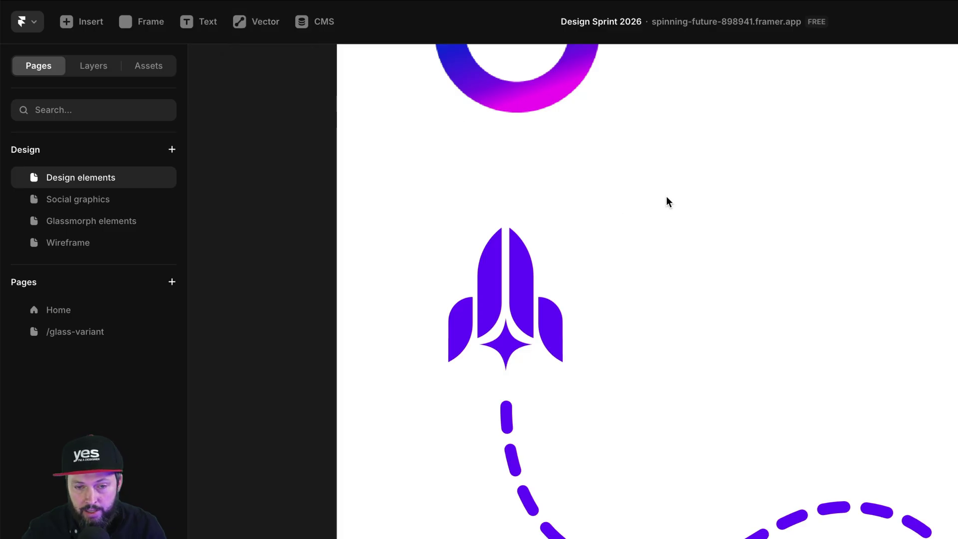
pyautogui.press('r')
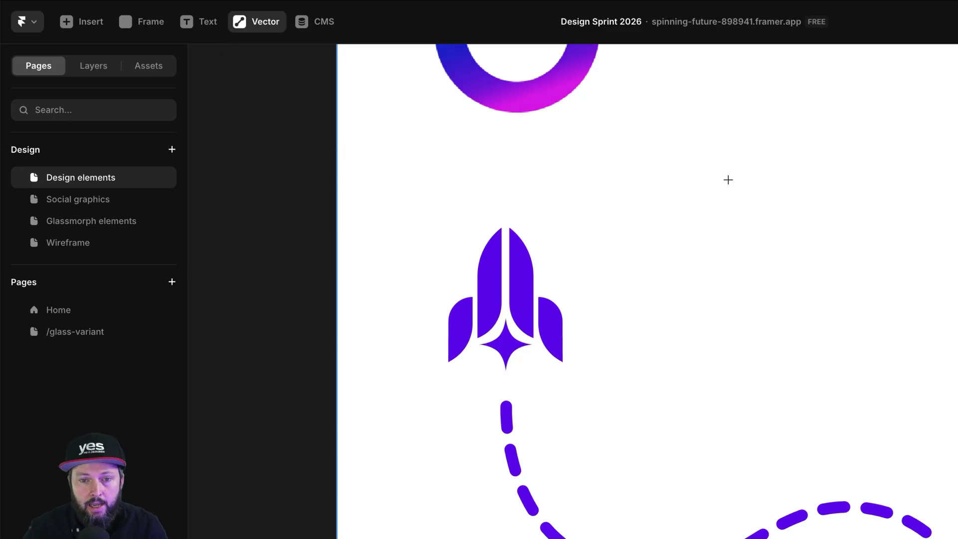
pyautogui.moveTo(727, 180); pyautogui.dragTo(799, 404)
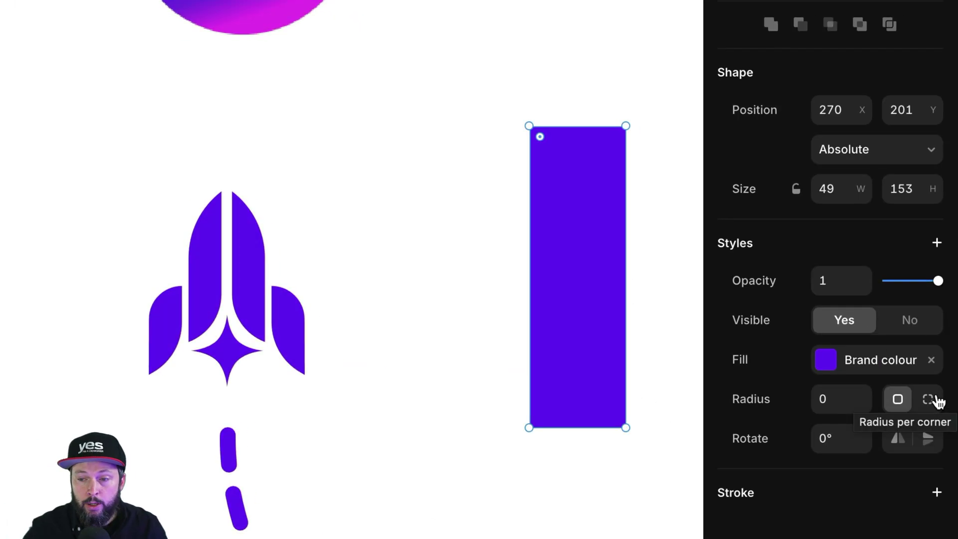
# Give the tall vector rectangle individual corner radii of 60 at its top-left and 70 at its bottom-right corner
pyautogui.click(937, 400)
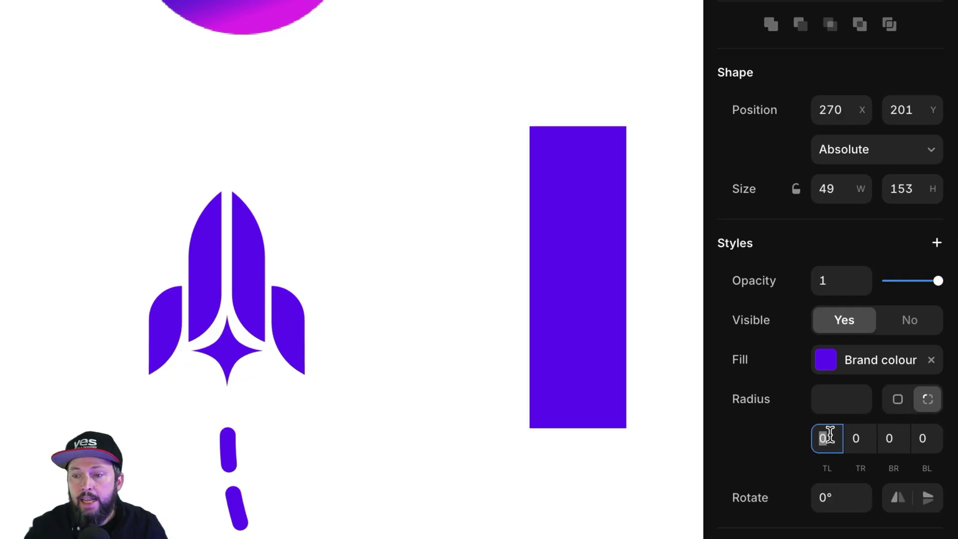
pyautogui.hotkey('shift', 'Up')
pyautogui.hotkey('shift', 'Up')
pyautogui.hotkey('shift', 'Up')
pyautogui.hotkey('shift', 'Up')
pyautogui.hotkey('shift', 'Up')
pyautogui.hotkey('shift', 'Up')
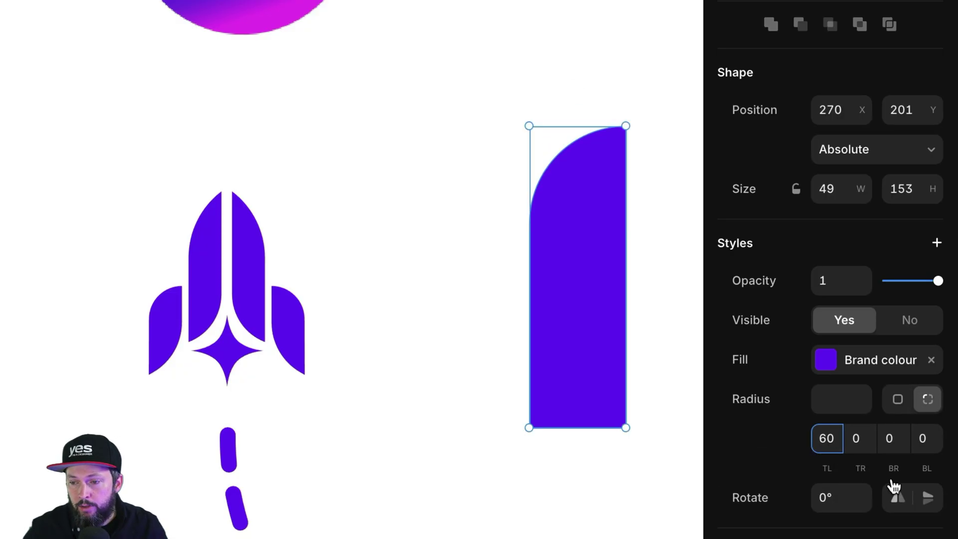
pyautogui.click(893, 437)
pyautogui.hotkey('shift', 'Up')
pyautogui.hotkey('shift', 'Up')
pyautogui.hotkey('shift', 'Up')
pyautogui.hotkey('shift', 'Up')
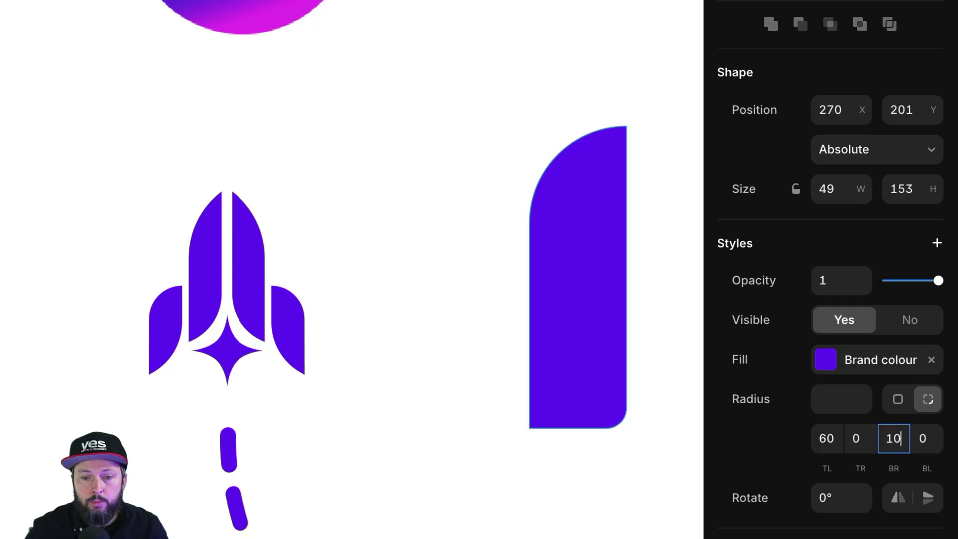
pyautogui.hotkey('shift', 'Up')
pyautogui.hotkey('shift', 'Up')
pyautogui.hotkey('shift', 'Up')
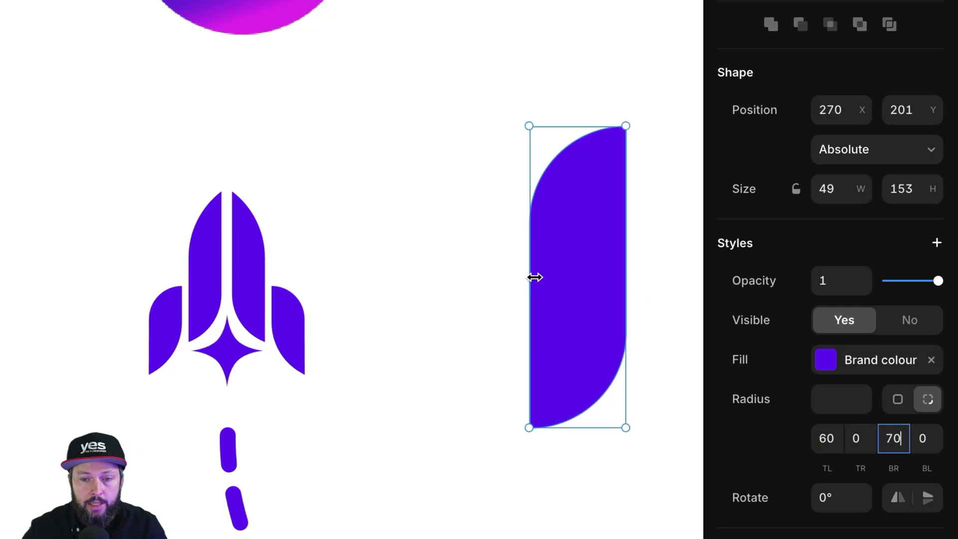
# Shift the two left-hand points of the rounded rectangle downward so its upper and lower ends slant
pyautogui.hotkey('ctrl', '\\')
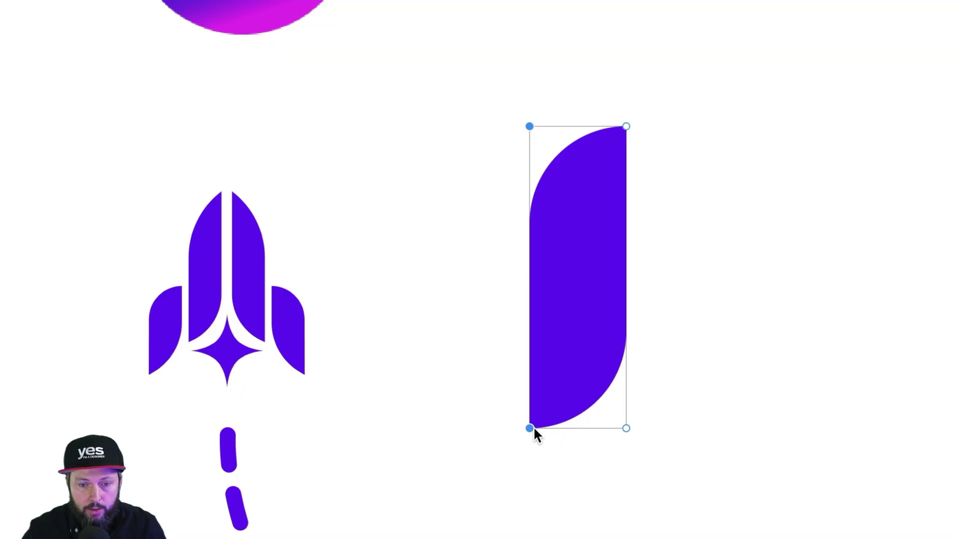
pyautogui.hotkey('shift', 'Down')
pyautogui.hotkey('shift', 'Down')
pyautogui.hotkey('shift', 'Down')
pyautogui.hotkey('shift', 'Down')
pyautogui.hotkey('shift', 'Down')
pyautogui.hotkey('shift', 'Down')
pyautogui.hotkey('shift', 'Down')
pyautogui.hotkey('shift', 'Down')
pyautogui.hotkey('shift', 'Down')
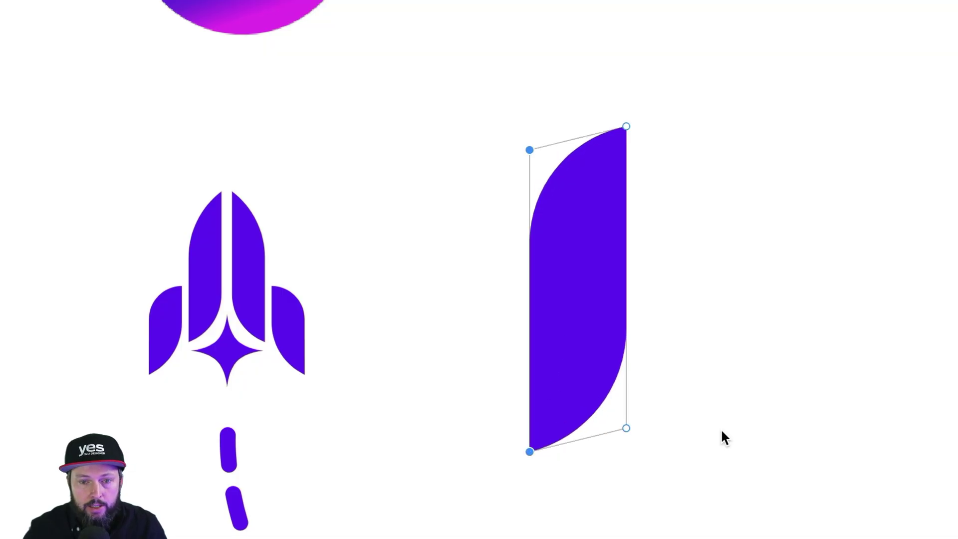
pyautogui.hotkey('shift', 'Down')
pyautogui.hotkey('shift', 'Up')
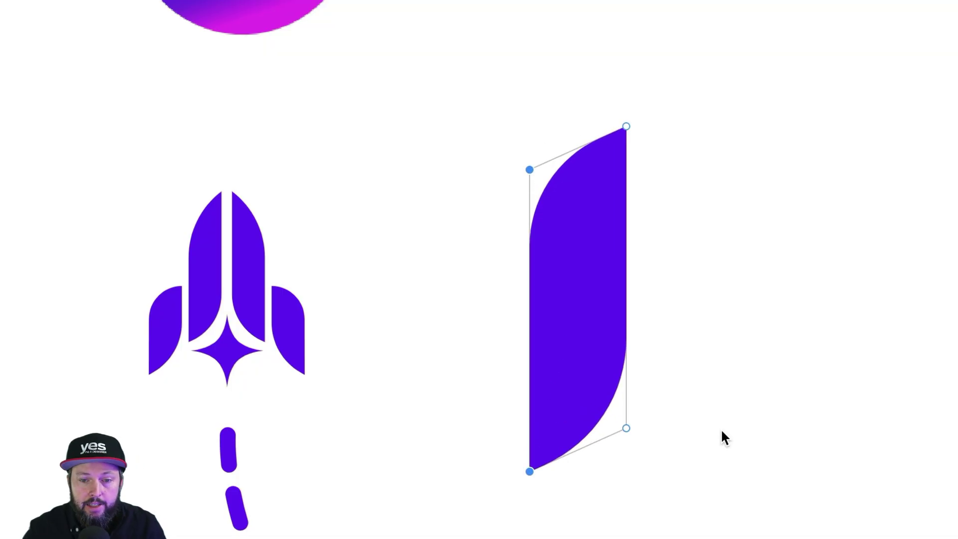
pyautogui.hotkey('shift', 'Down')
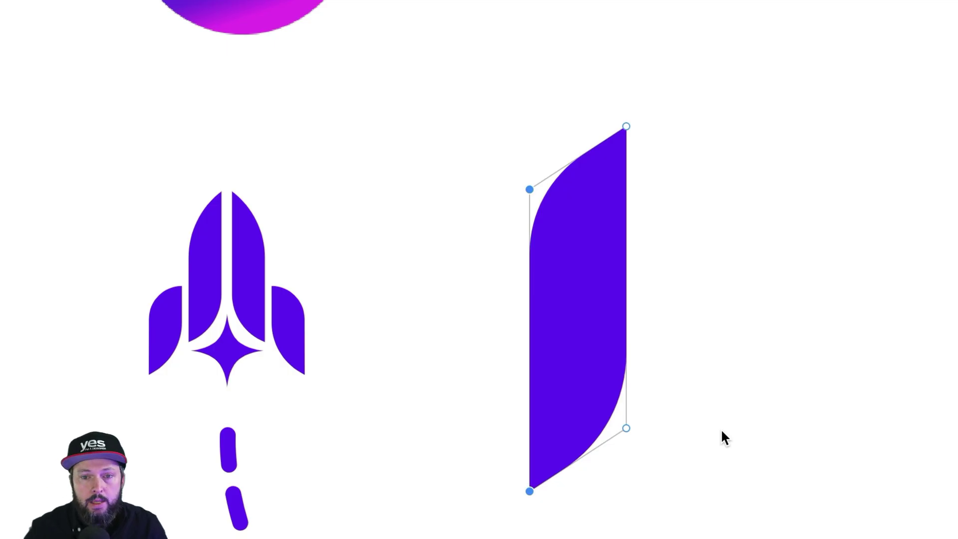
pyautogui.press('Escape')
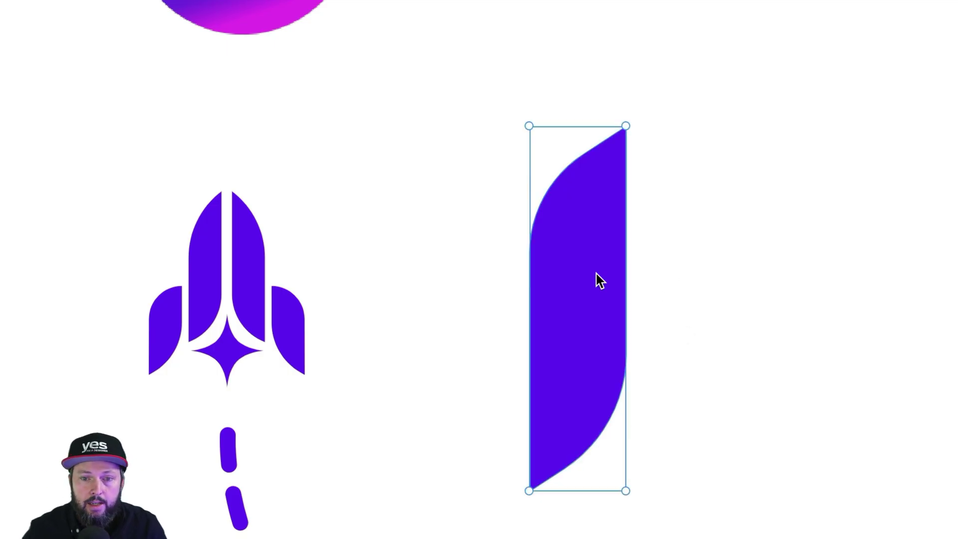
# Narrow the slanted shape slightly and duplicate it to its lower left as a shorter side fin
pyautogui.click(726, 325)
pyautogui.click(592, 325)
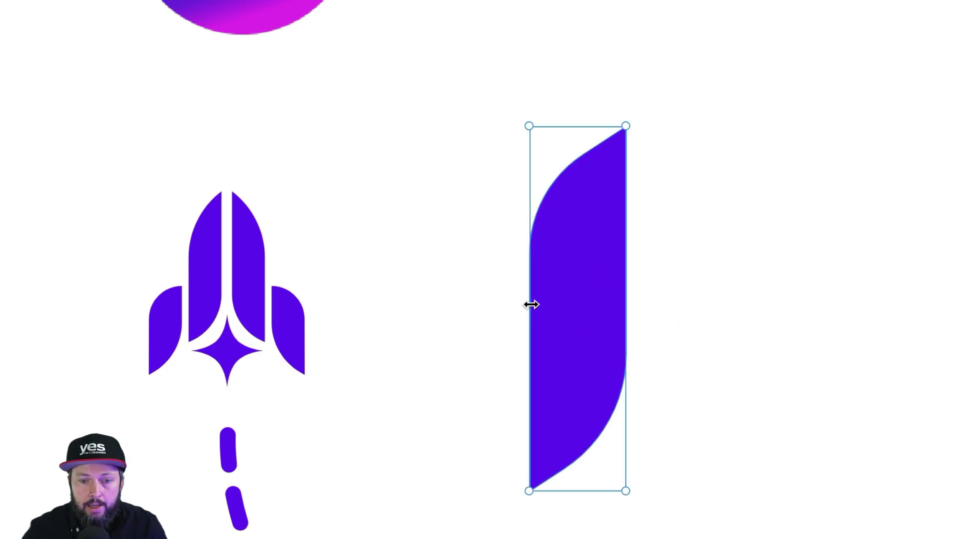
pyautogui.moveTo(530, 303); pyautogui.dragTo(545, 306)
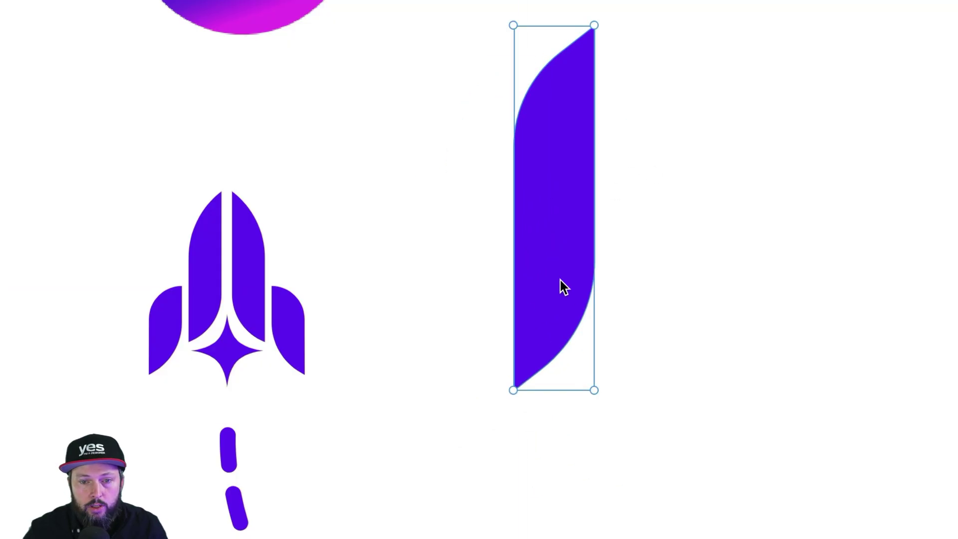
pyautogui.moveTo(569, 196); pyautogui.dragTo(476, 428)
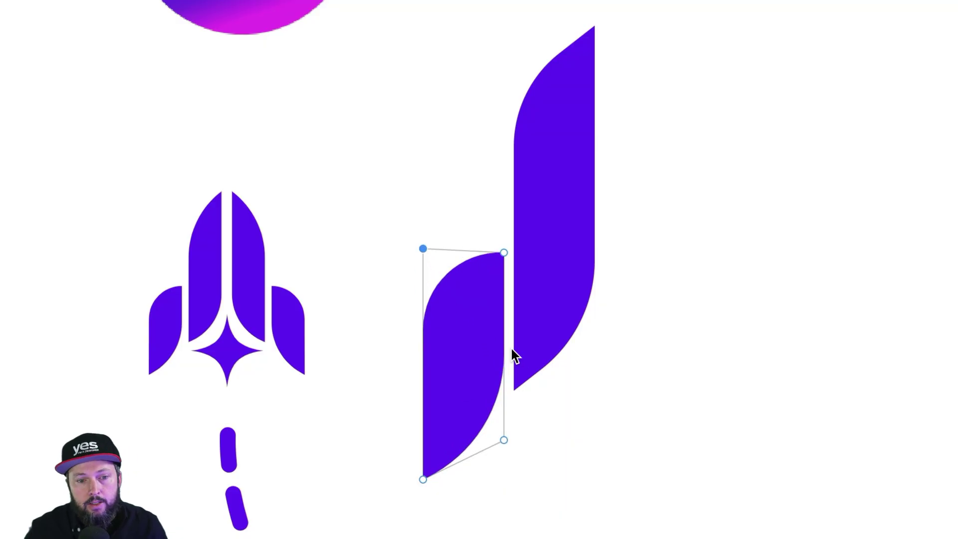
pyautogui.press('Escape')
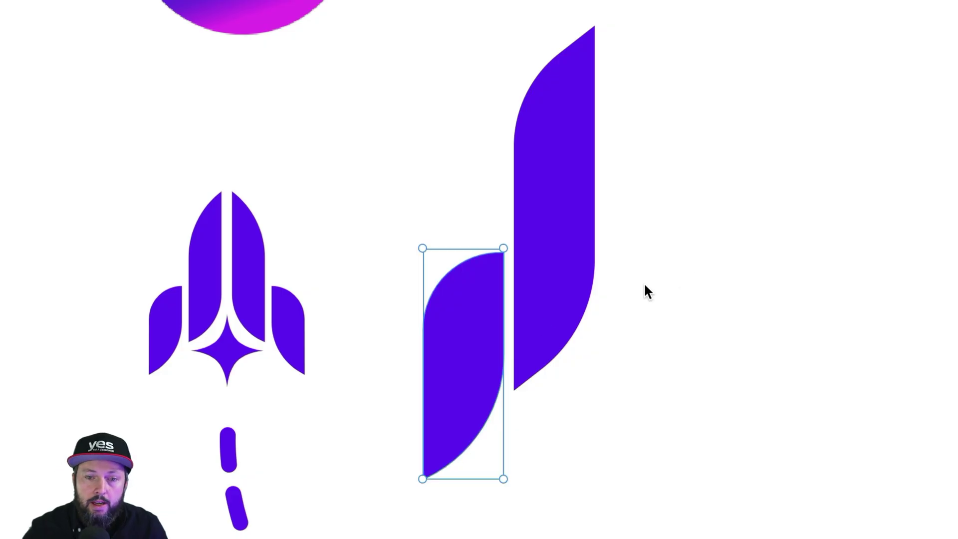
pyautogui.press('Escape')
pyautogui.hotkey('ctrl', 'z')
# Group the body half with its fin, then place a horizontally mirrored copy beside it to complete the rocket outline
pyautogui.moveTo(665, 250); pyautogui.dragTo(435, 370)
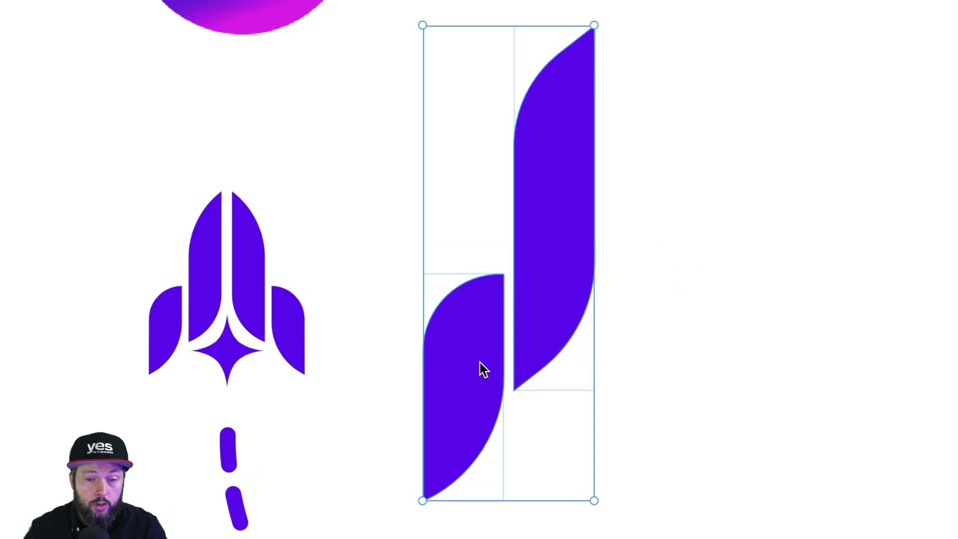
pyautogui.hotkey('ctrl', 'g')
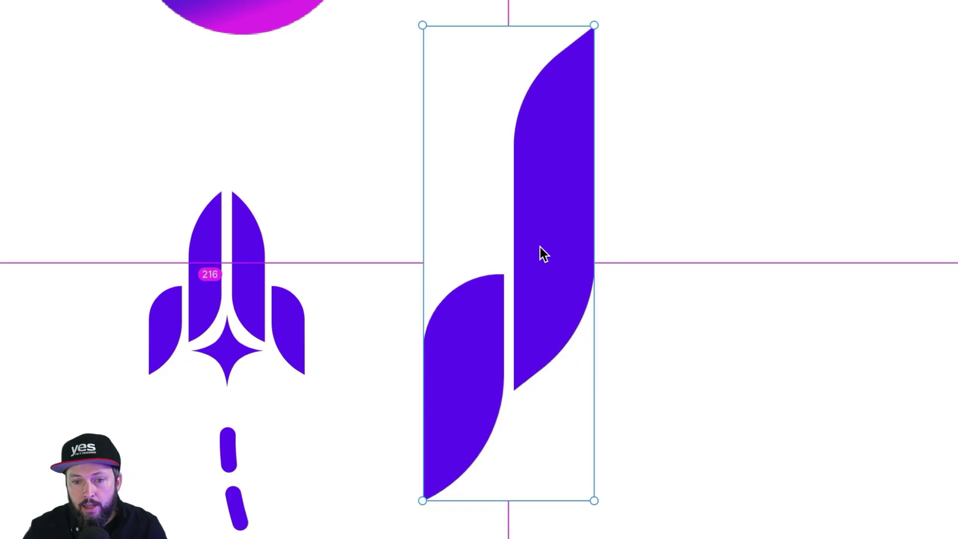
pyautogui.moveTo(547, 254); pyautogui.dragTo(740, 243)
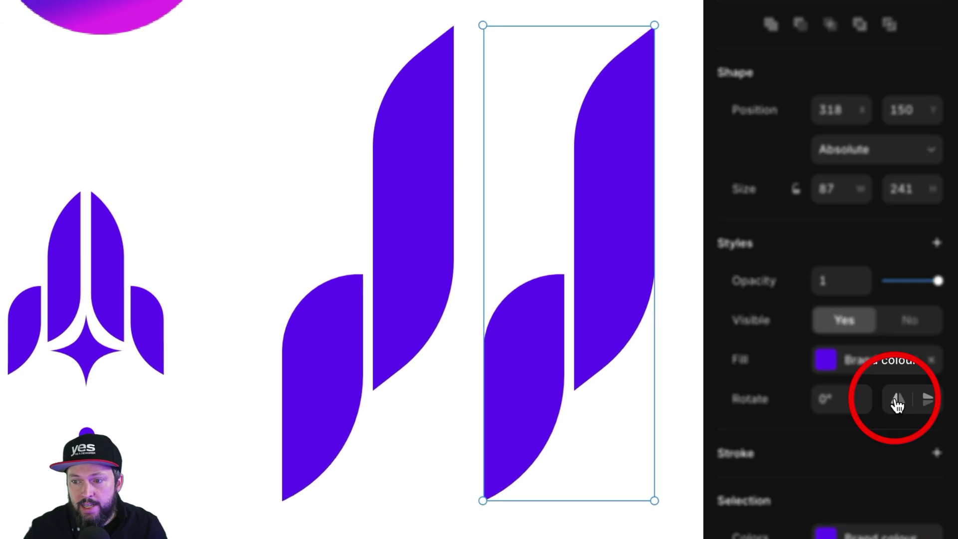
pyautogui.click(897, 404)
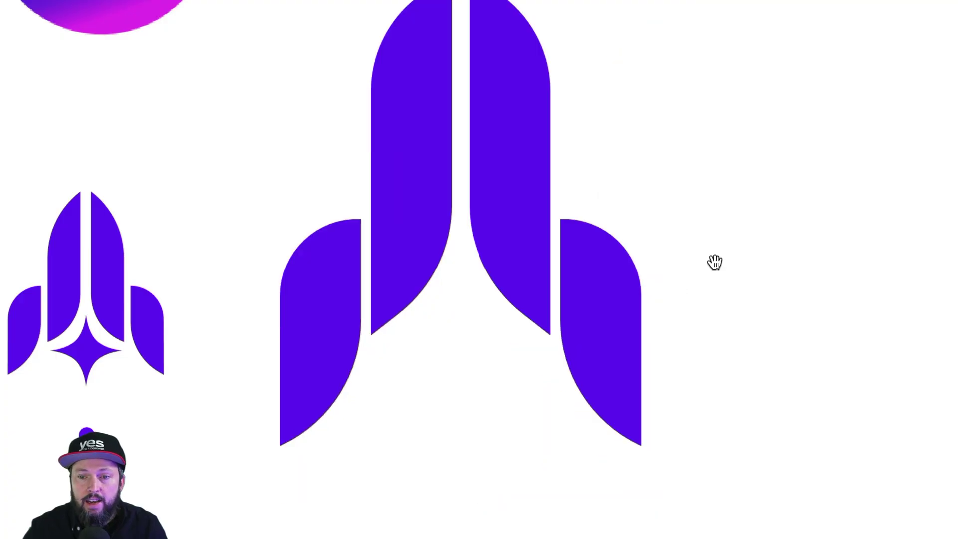
pyautogui.moveTo(714, 262); pyautogui.dragTo(669, 344)
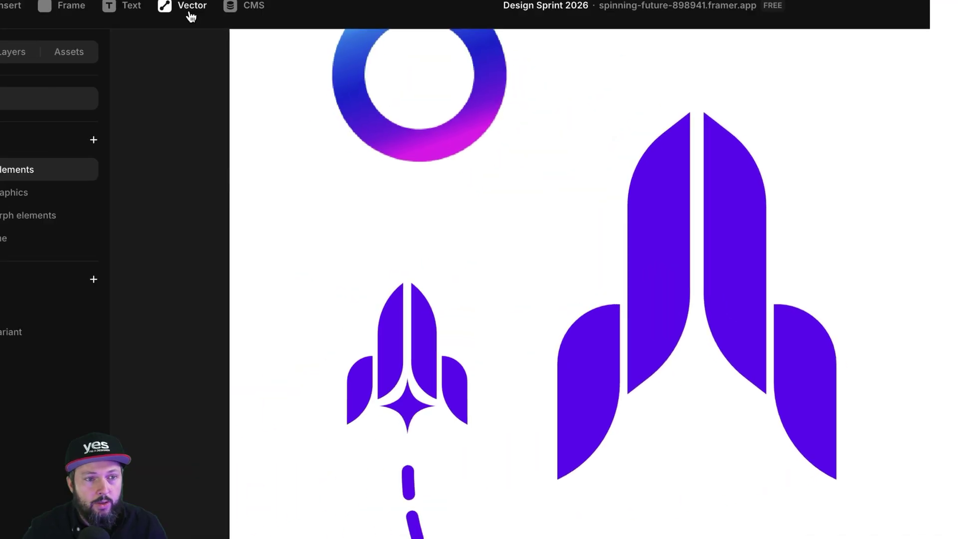
# Draw a vector star about 60 × 60 between the lower ends of the rocket halves and give it 4 points
pyautogui.click(261, 23)
pyautogui.click(262, 128)
pyautogui.moveTo(743, 421); pyautogui.dragTo(791, 366)
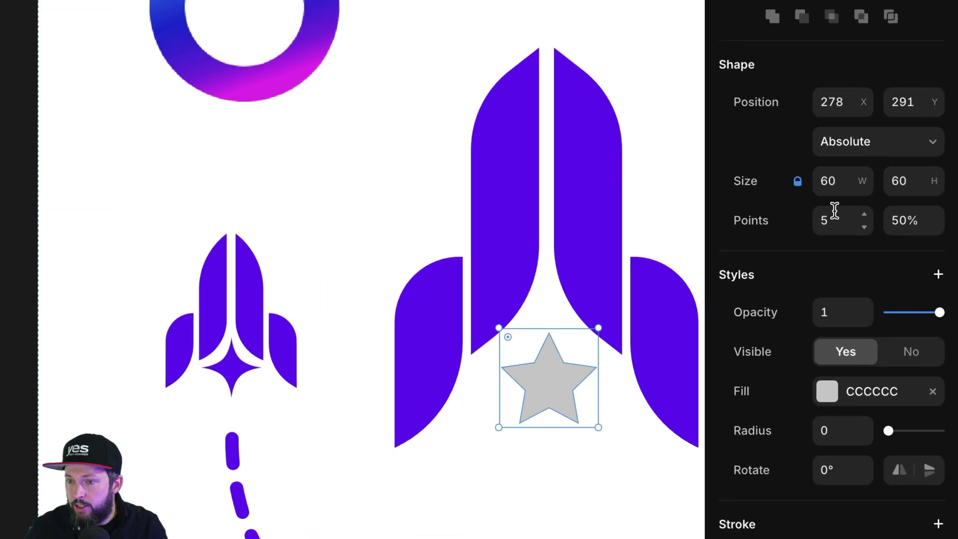
pyautogui.click(838, 219)
pyautogui.write('4')
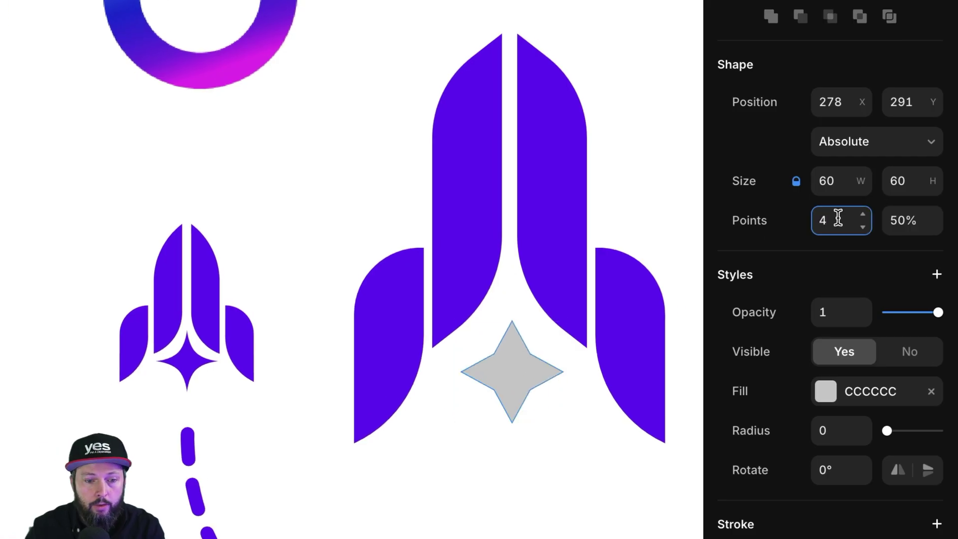
pyautogui.press('Tab')
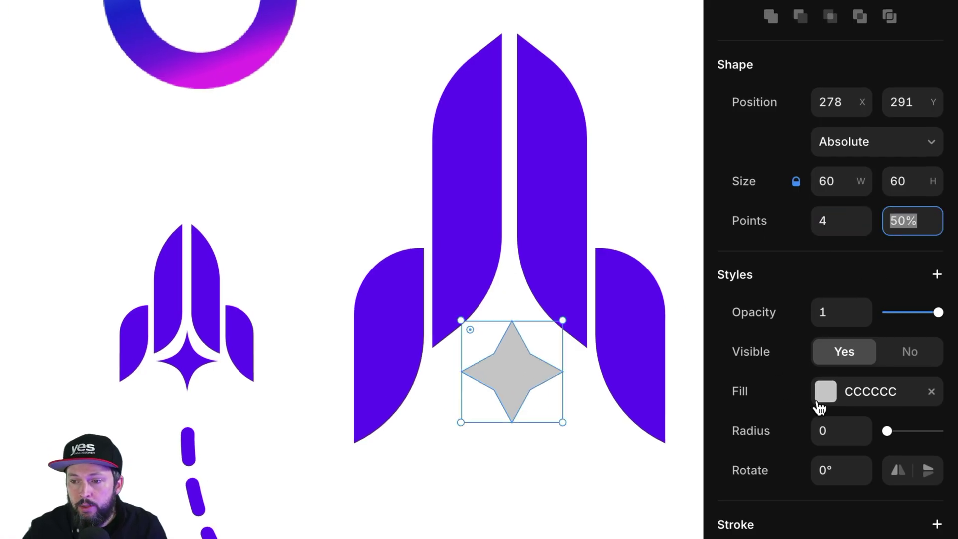
# Apply the Brand colour style to the star's fill
pyautogui.click(821, 405)
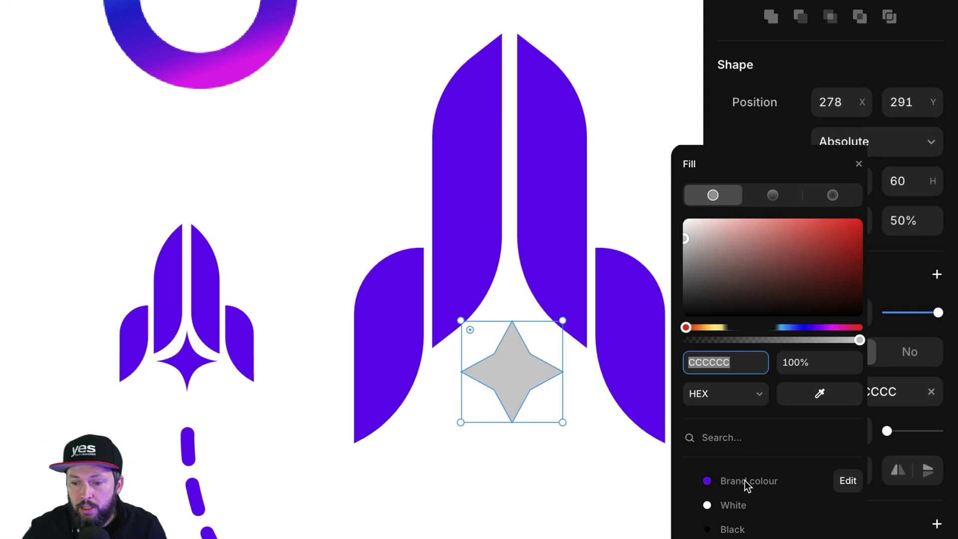
pyautogui.click(746, 481)
pyautogui.click(529, 398)
# Convert the star's four inner points to smooth curve points with symmetric handles
pyautogui.press('super+period')
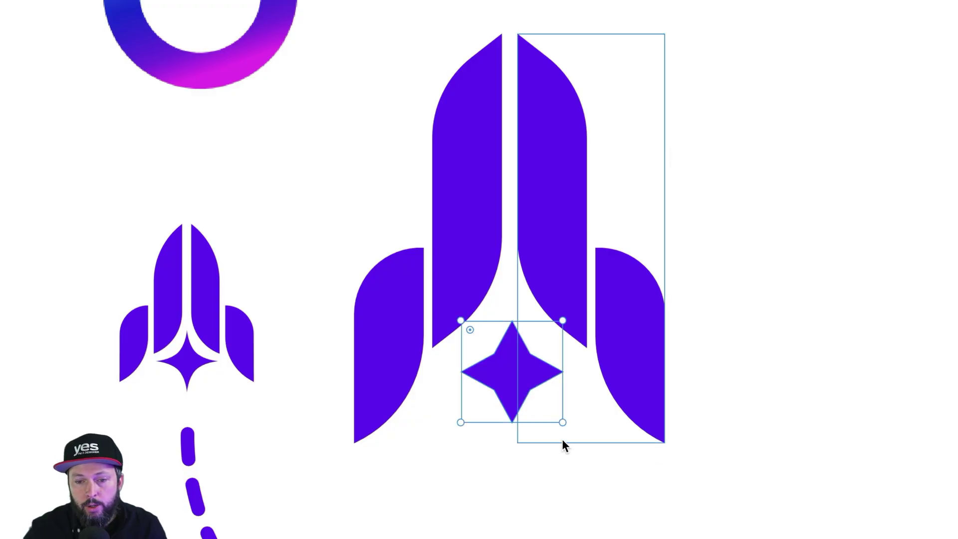
pyautogui.press('super+2')
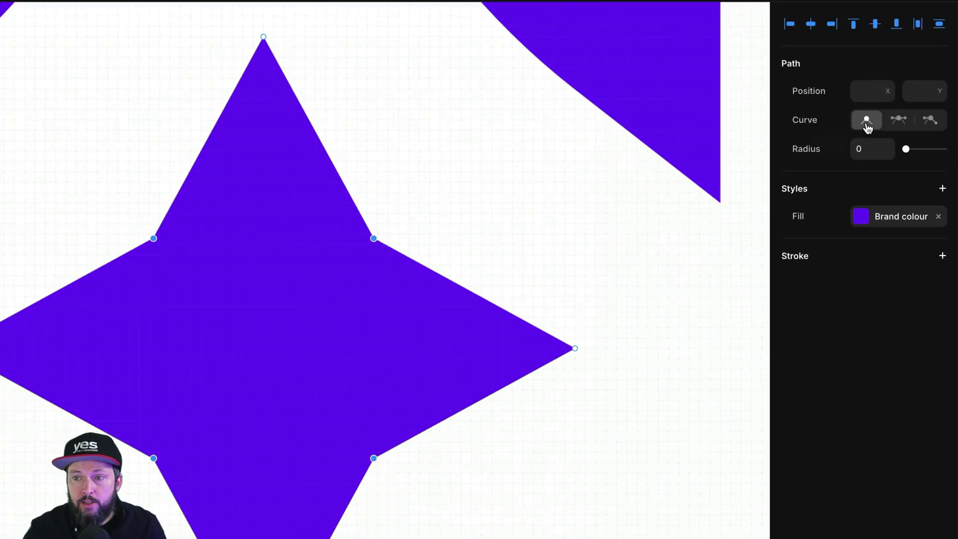
pyautogui.click(898, 121)
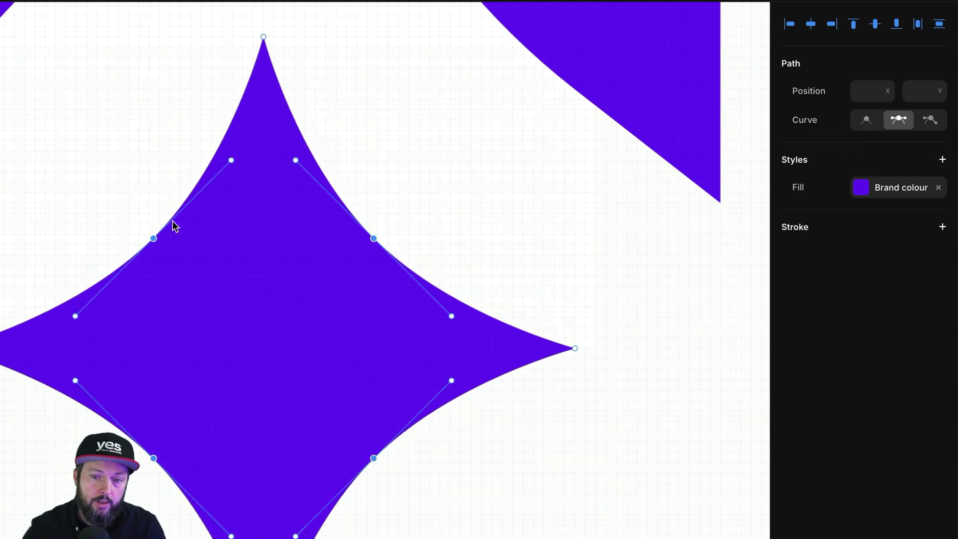
pyautogui.press('Escape')
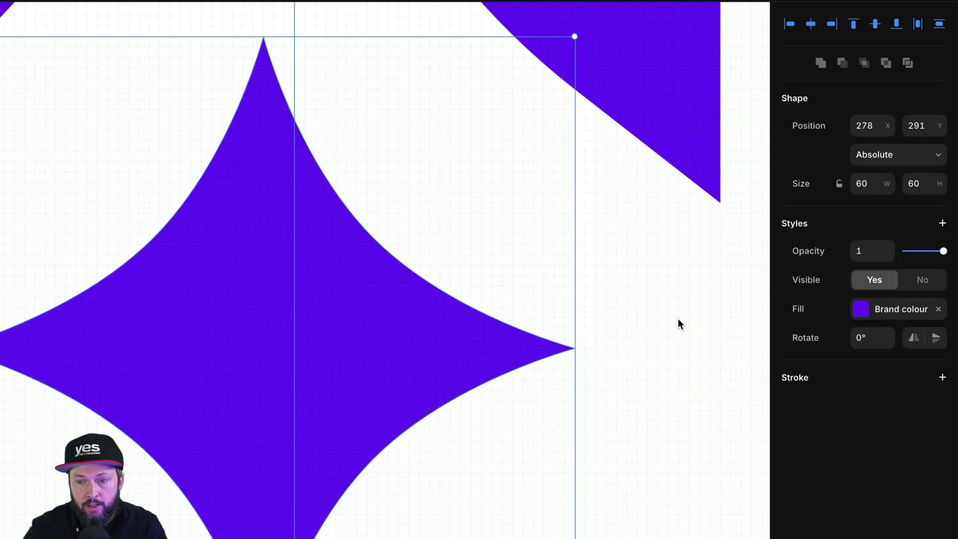
pyautogui.click(677, 318)
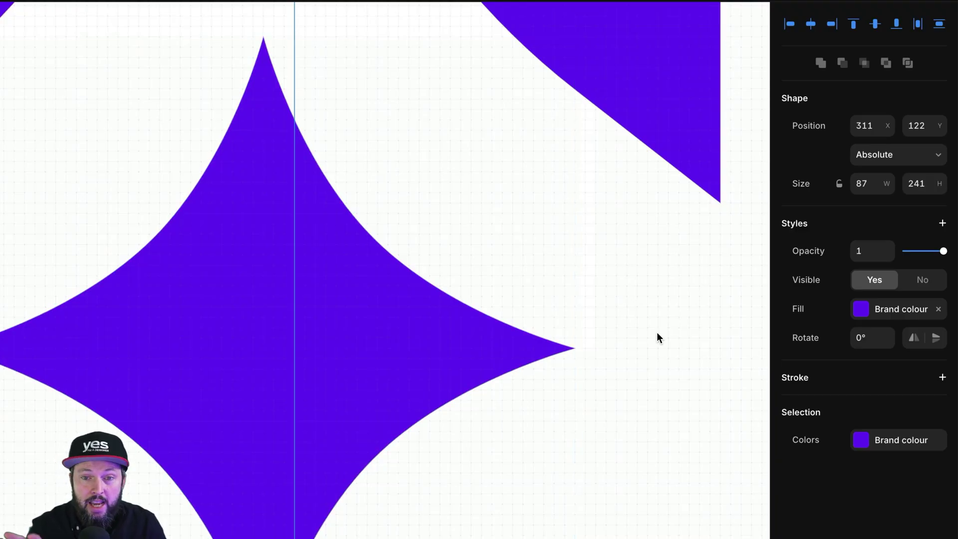
# Enlarge the curved star so it fills the space beneath the two rocket body halves
pyautogui.press('super+minus')
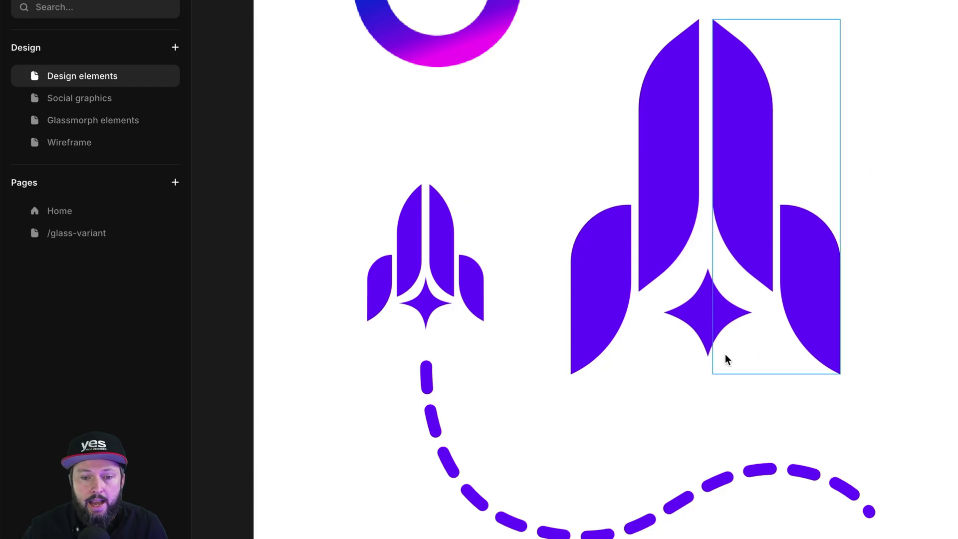
pyautogui.click(709, 323)
pyautogui.moveTo(754, 268)
pyautogui.mouseDown()
pyautogui.moveTo(774, 250)
pyautogui.moveTo(764, 255)
pyautogui.mouseUp()
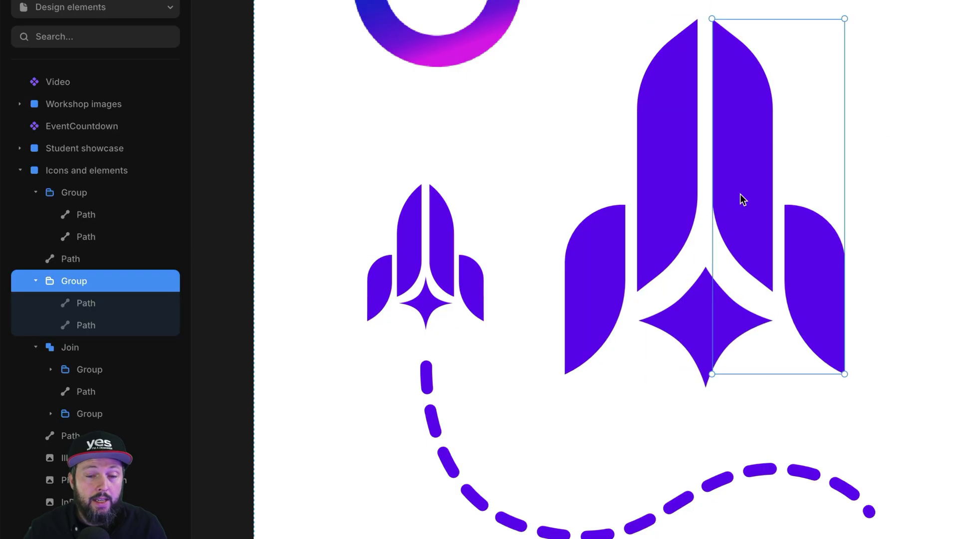
# Ungroup both the left and right halves of the large rocket into separate paths
pyautogui.click(667, 148)
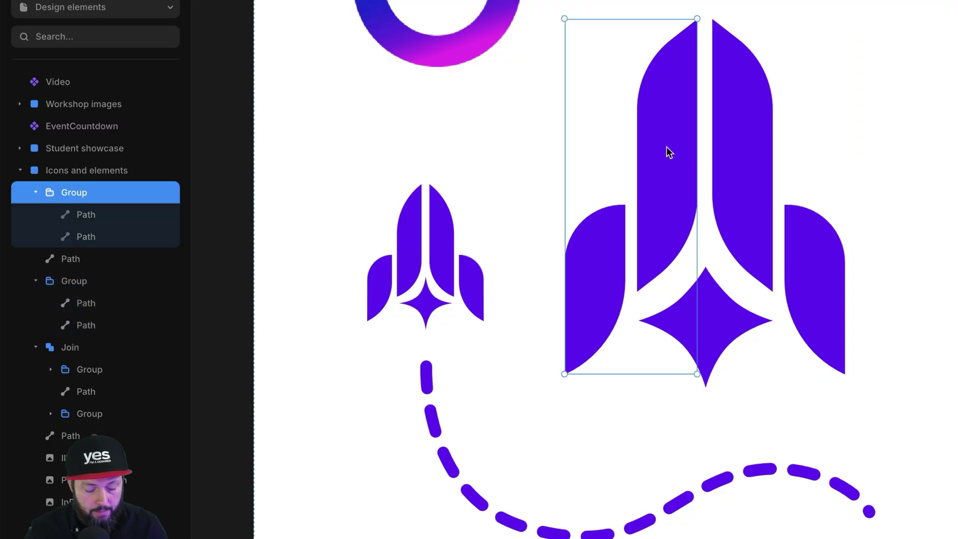
pyautogui.hotkey('ctrl', 'shift', 'g')
pyautogui.click(771, 175)
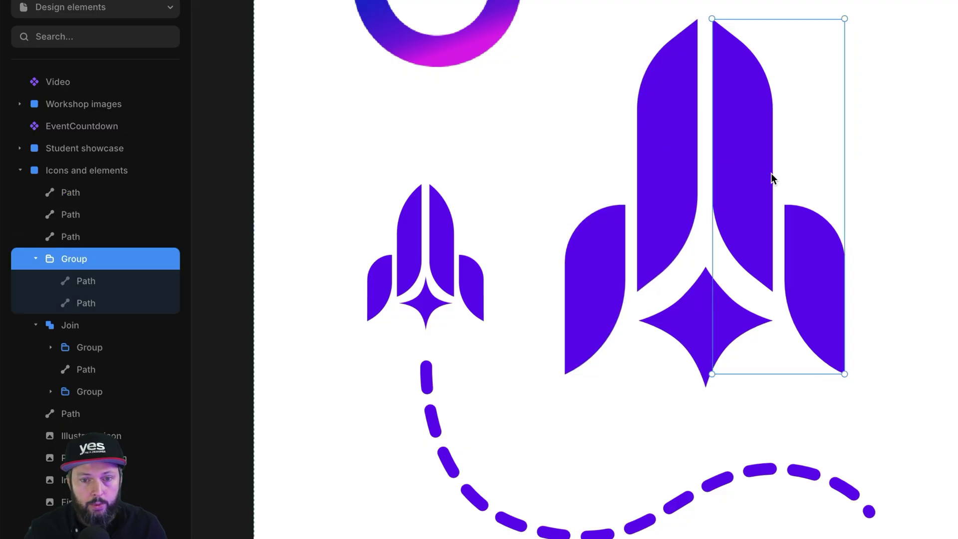
pyautogui.hotkey('ctrl', 'shift', 'g')
# Select all five paths of the large rocket and combine them with the Unite operation
pyautogui.click(879, 113)
pyautogui.moveTo(879, 103); pyautogui.dragTo(600, 304)
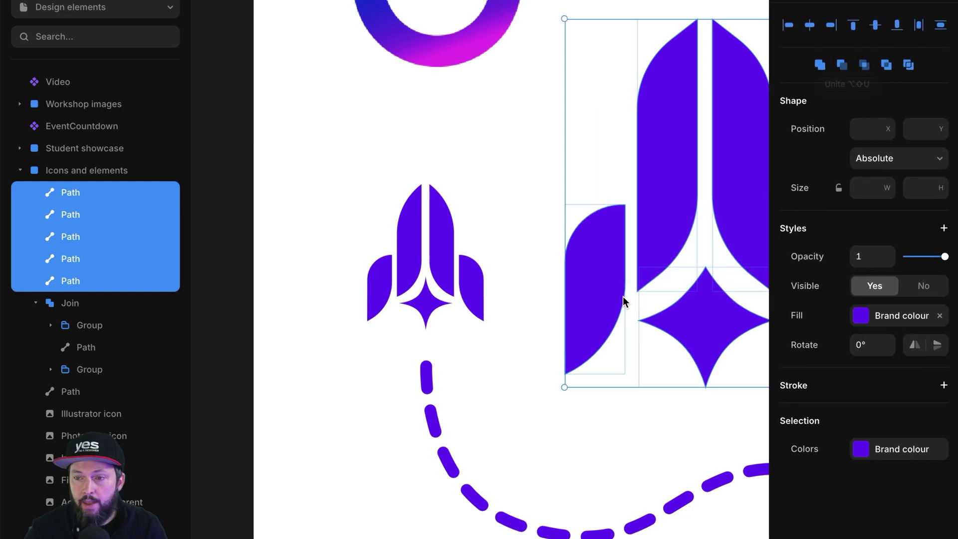
pyautogui.click(818, 66)
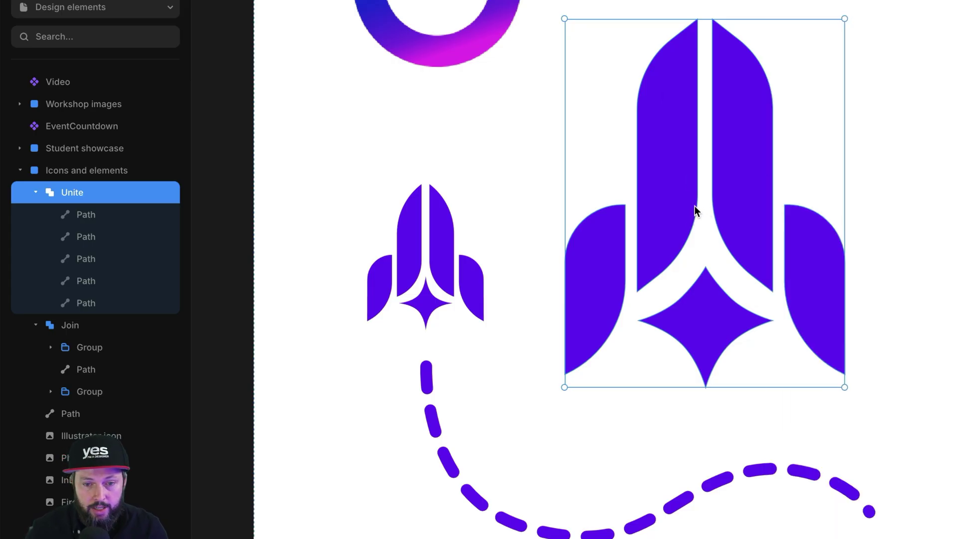
# Inspect the individual paths inside the united rocket and open the star's path for point editing
pyautogui.doubleClick(746, 175)
pyautogui.click(819, 290)
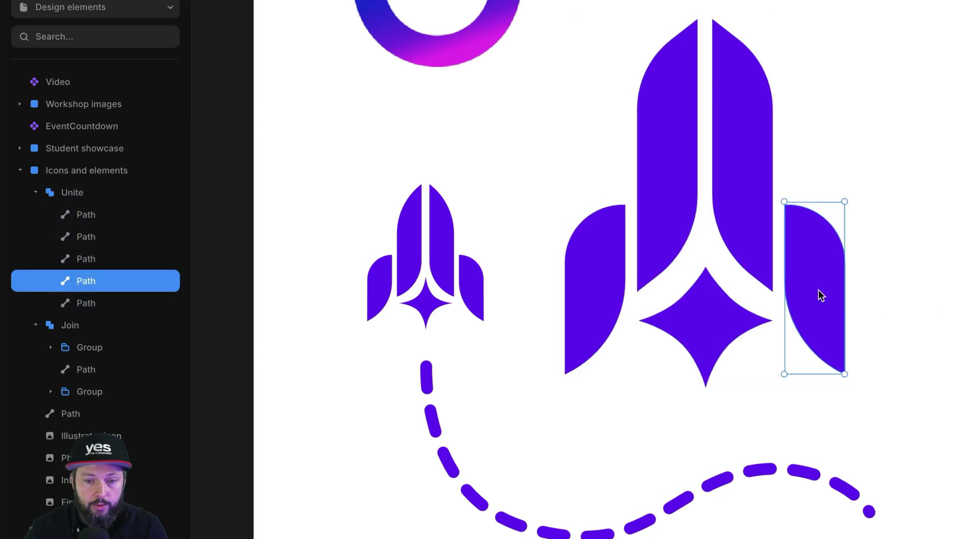
pyautogui.click(720, 326)
pyautogui.doubleClick(716, 318)
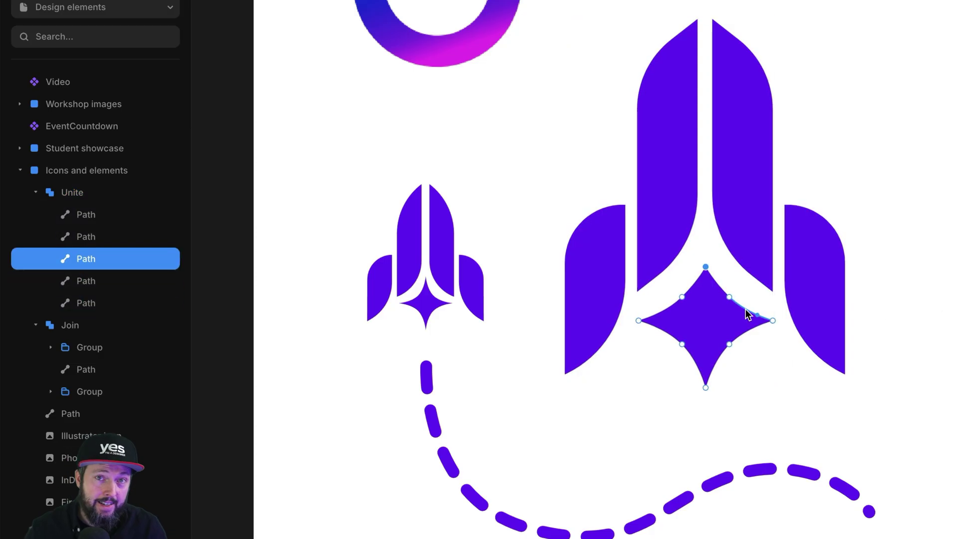
# Create a vector set from the united large rocket
pyautogui.click(729, 298)
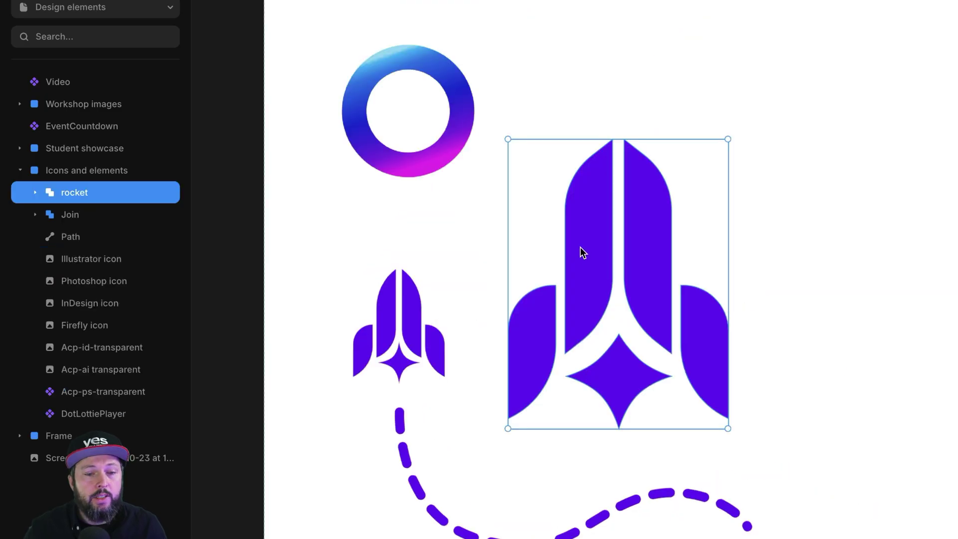
pyautogui.rightClick(580, 247)
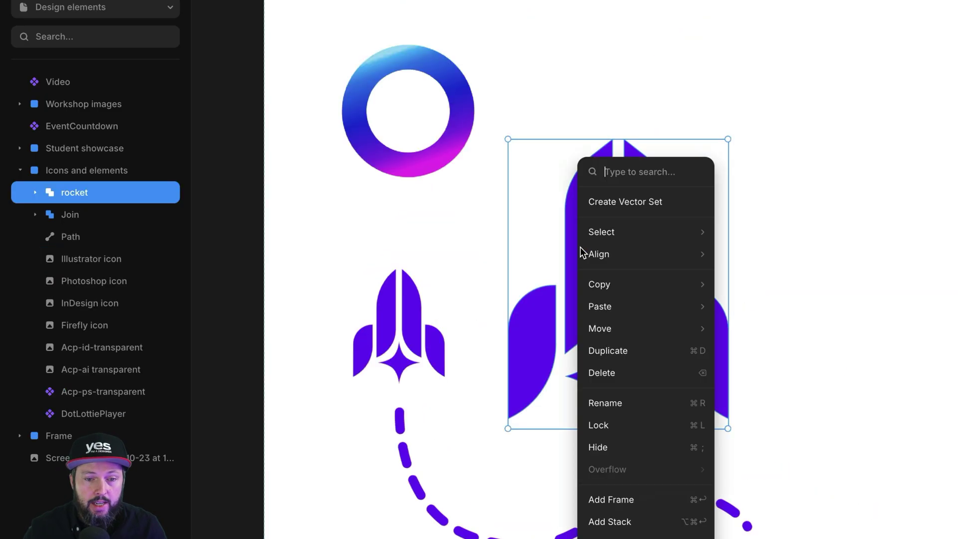
pyautogui.click(628, 202)
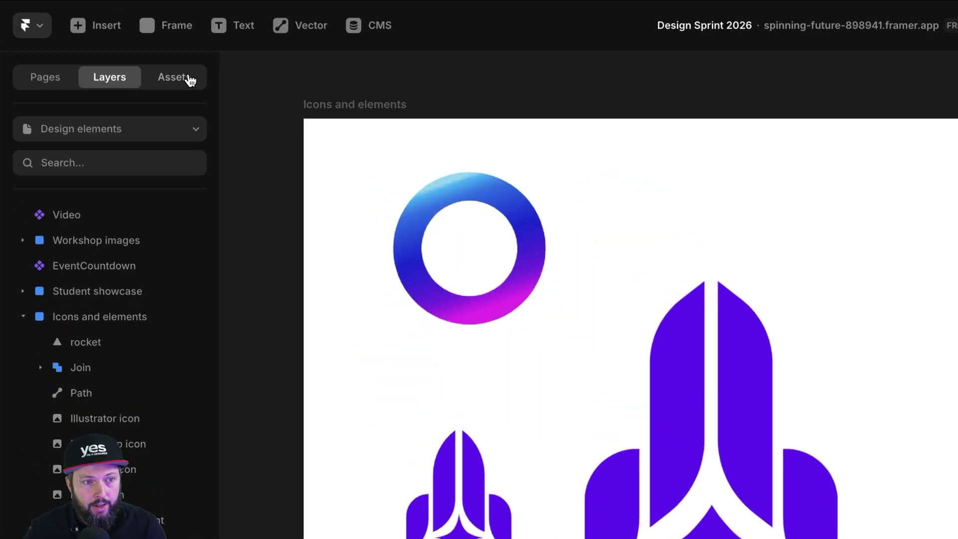
# Rename the project's Icon Set vector asset as rocket
pyautogui.click(186, 80)
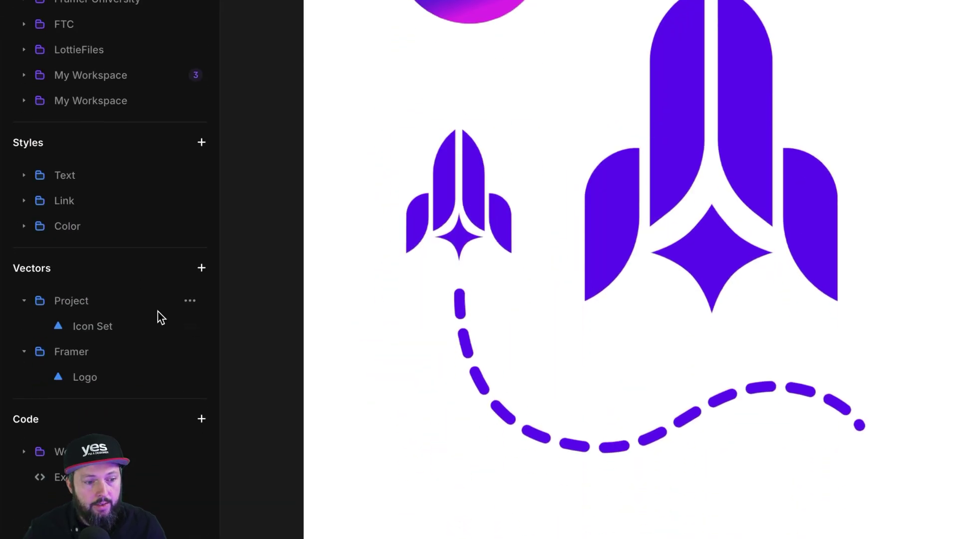
pyautogui.click(87, 335)
pyautogui.doubleClick(87, 333)
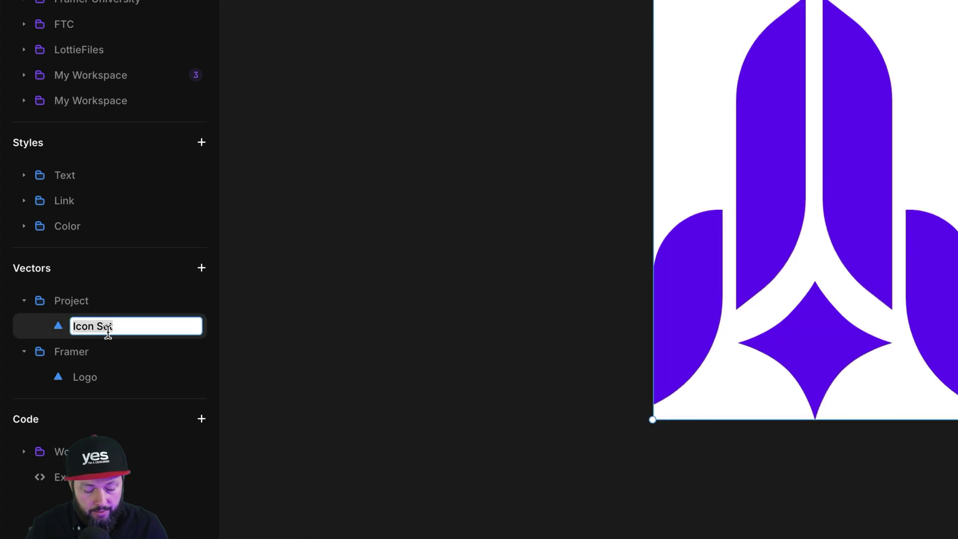
pyautogui.write('rocket')
pyautogui.press('Return')
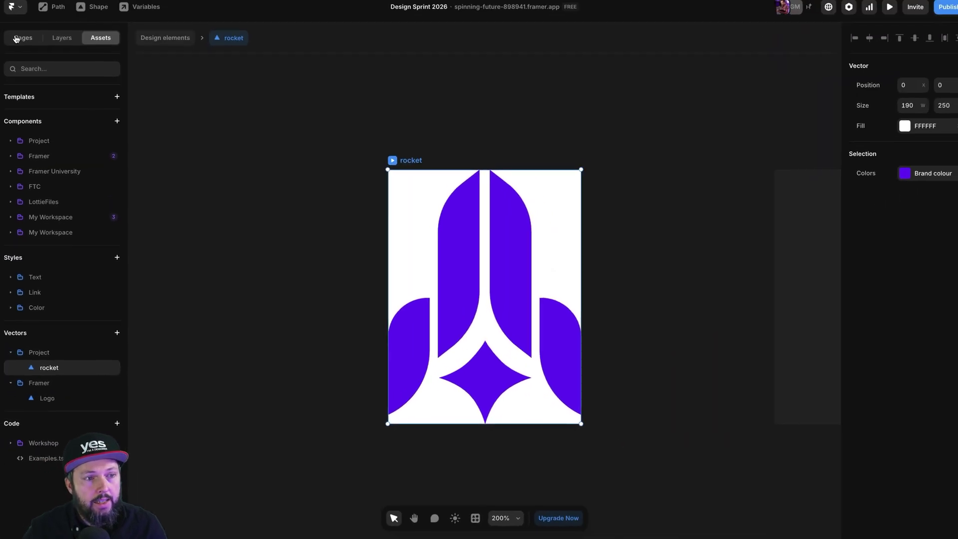
# Open the Home page and select the dashed path between the workshop cards and the Schedule section in the desktop layout
pyautogui.click(16, 39)
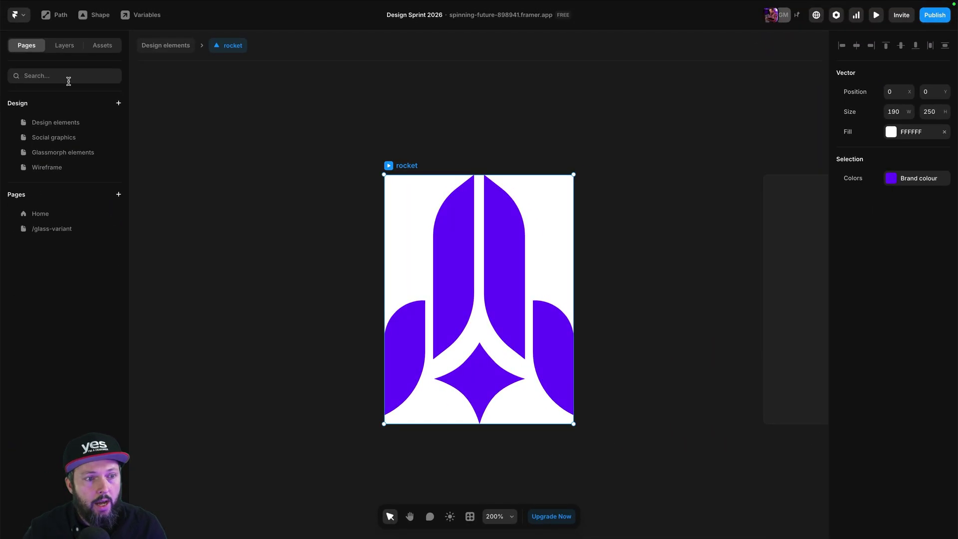
pyautogui.click(48, 218)
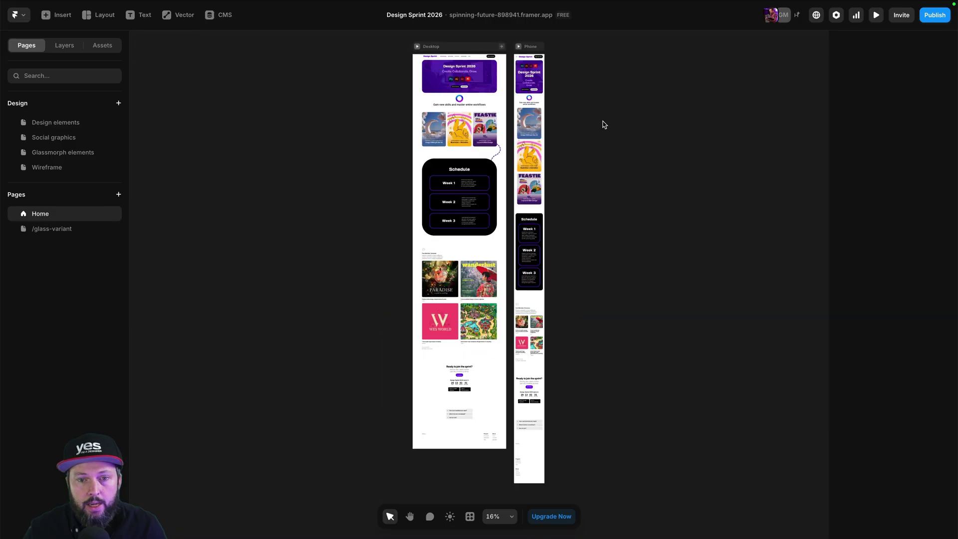
pyautogui.click(497, 144)
pyautogui.hotkey('shift', '2')
pyautogui.press('space')
pyautogui.moveTo(609, 157); pyautogui.dragTo(614, 269)
pyautogui.moveTo(576, 235); pyautogui.dragTo(601, 290)
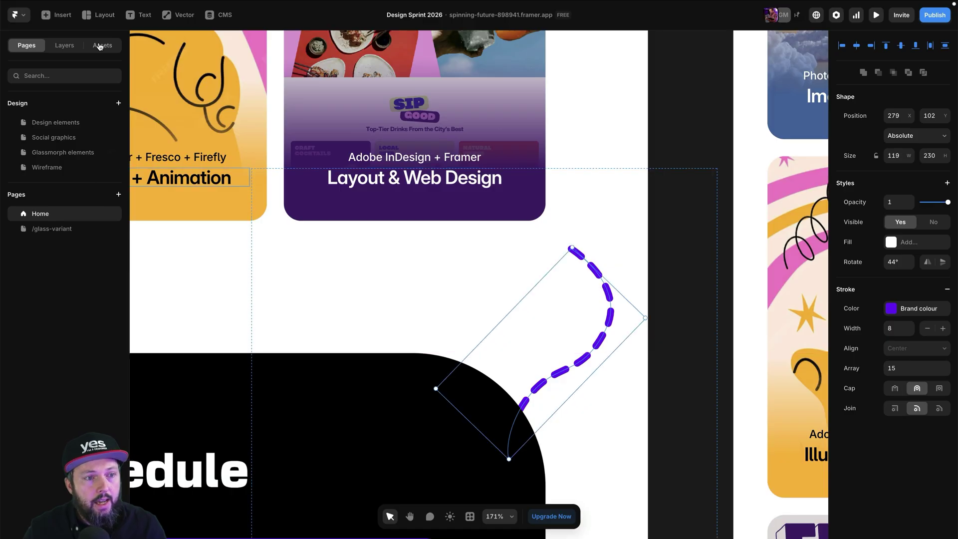
# Place the rocket vector from the project assets above the dashed path's upper end, sized about 68 by 89.5
pyautogui.click(99, 46)
pyautogui.moveTo(52, 371); pyautogui.dragTo(403, 275)
pyautogui.moveTo(484, 180)
pyautogui.mouseDown()
pyautogui.moveTo(483, 168)
pyautogui.moveTo(481, 192)
pyautogui.moveTo(431, 238)
pyautogui.moveTo(576, 175)
pyautogui.moveTo(603, 197)
pyautogui.mouseUp()
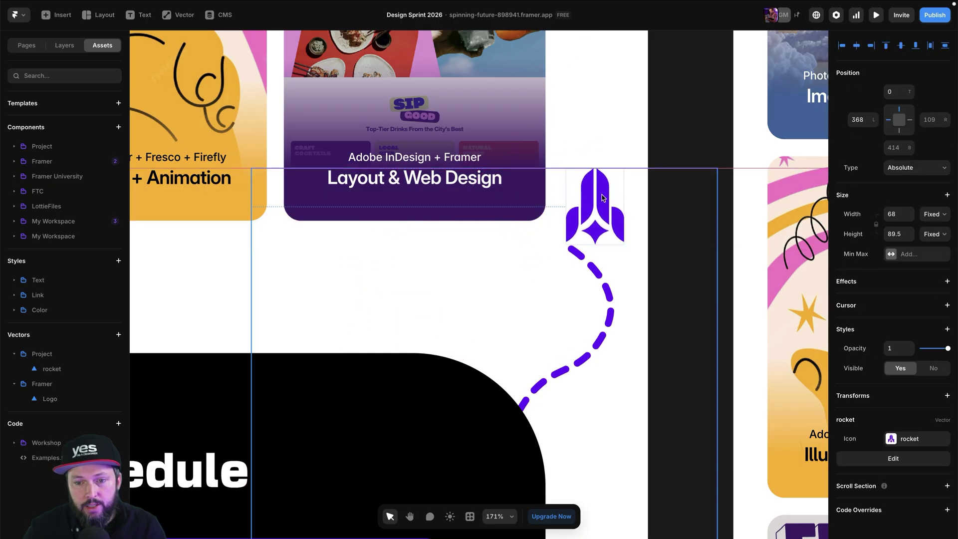
# Rotate the dashed path to 99°, align its end beneath the rocket's star, and shift both slightly lower toward the Schedule section
pyautogui.click(604, 277)
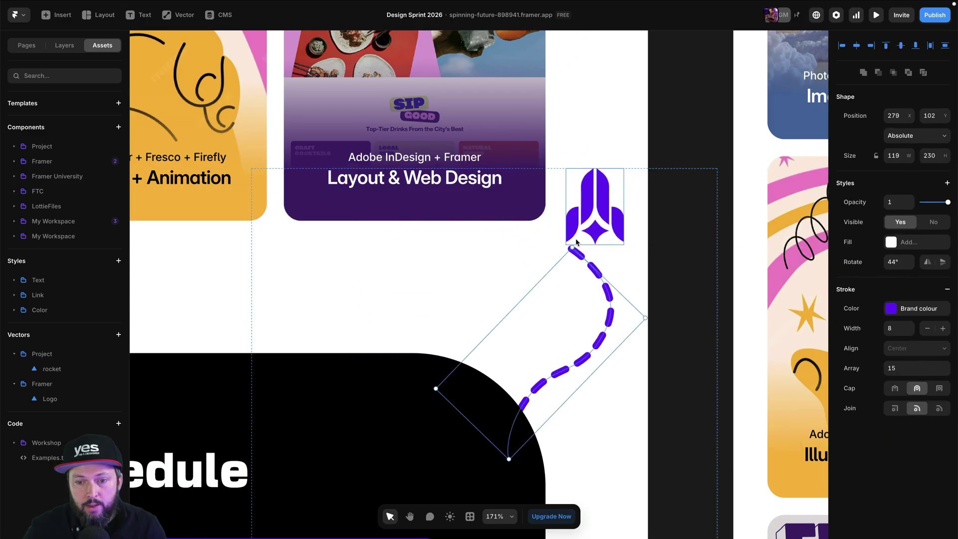
pyautogui.moveTo(571, 244); pyautogui.dragTo(642, 301)
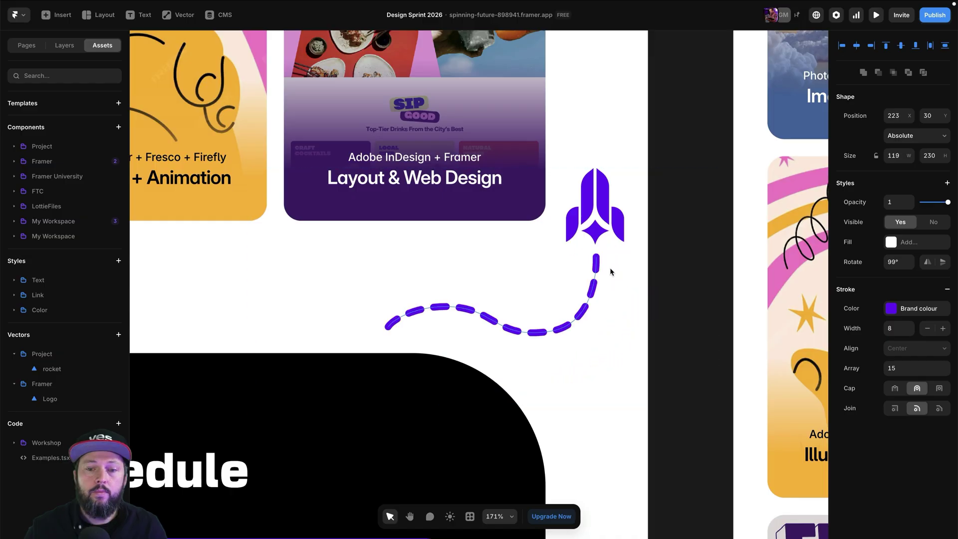
pyautogui.click(698, 117)
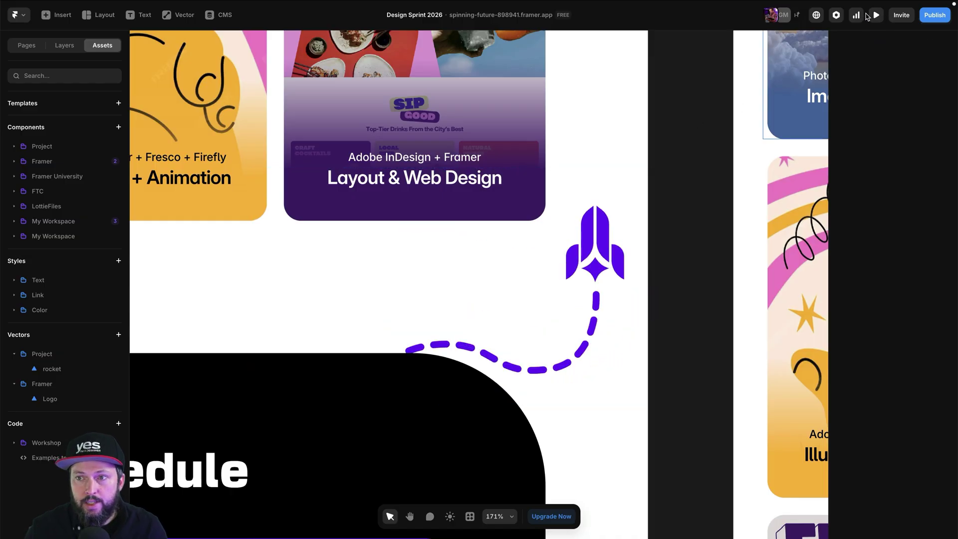
# Preview the Home page and examine the rocket with its dashed trail and the scroll behaviour of the workshop and Schedule sections
pyautogui.click(876, 15)
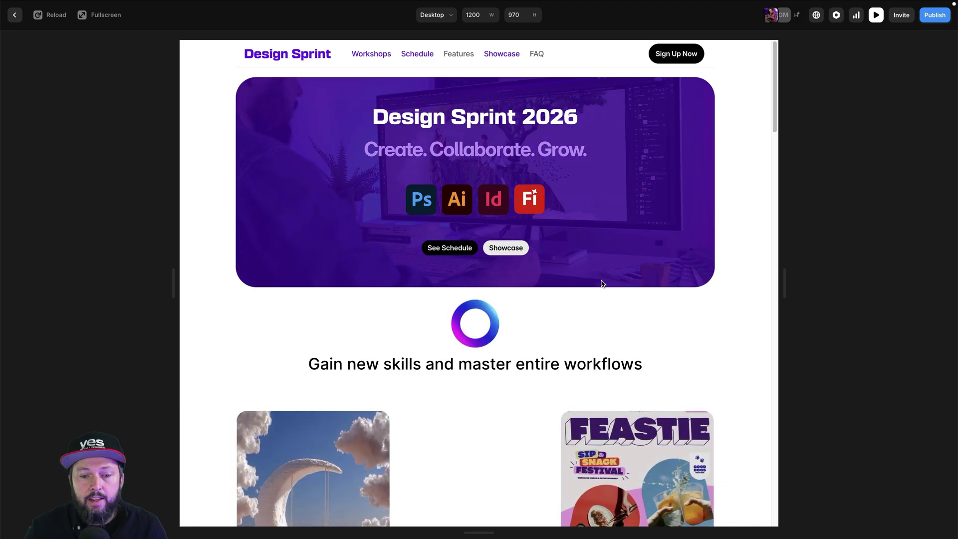
pyautogui.scroll(-7, 601, 283)
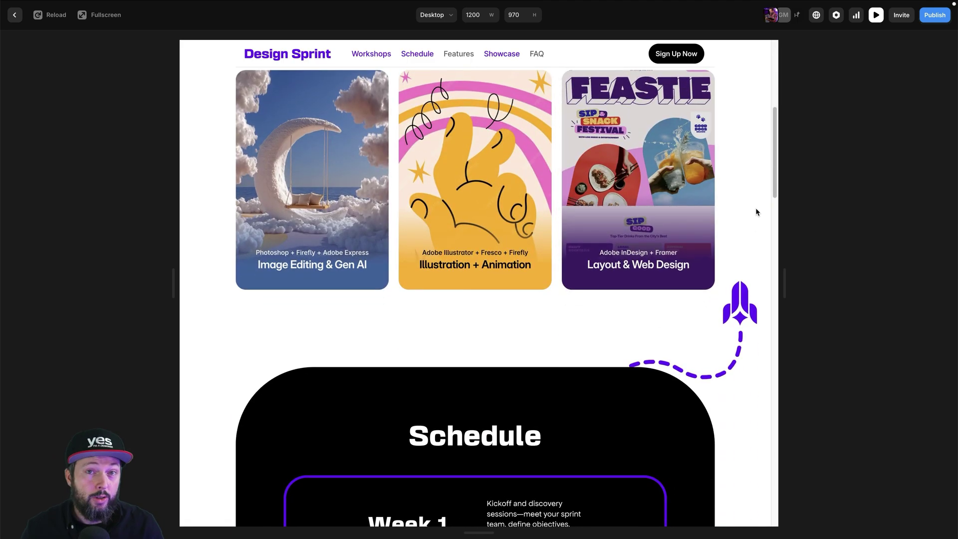
pyautogui.scroll(-5, 755, 212)
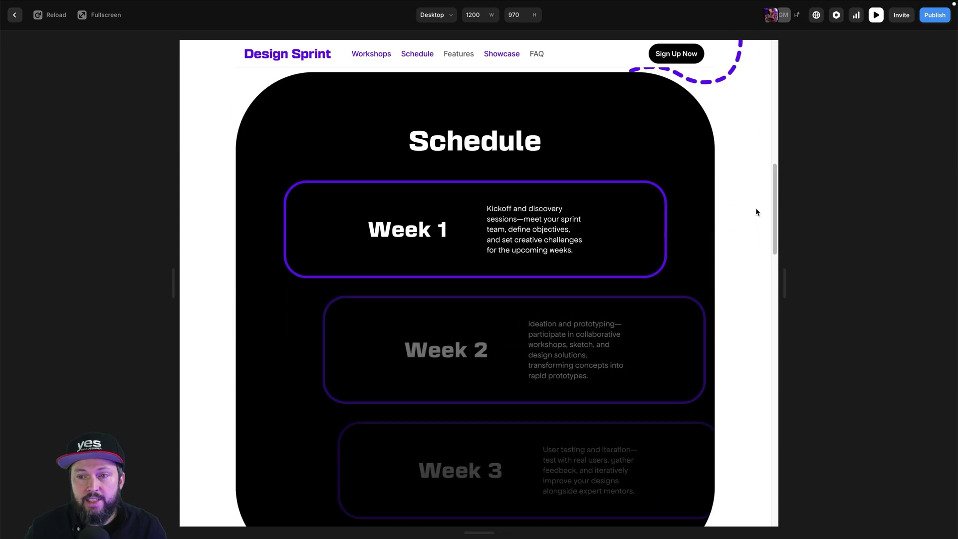
pyautogui.scroll(8, 756, 211)
pyautogui.scroll(-3, 756, 212)
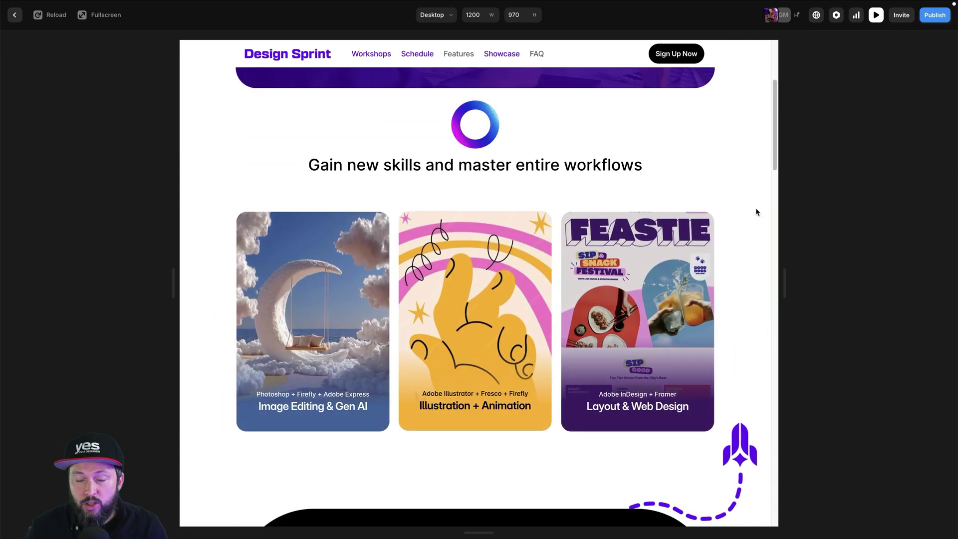
pyautogui.scroll(-1, 756, 212)
pyautogui.scroll(-5, 756, 212)
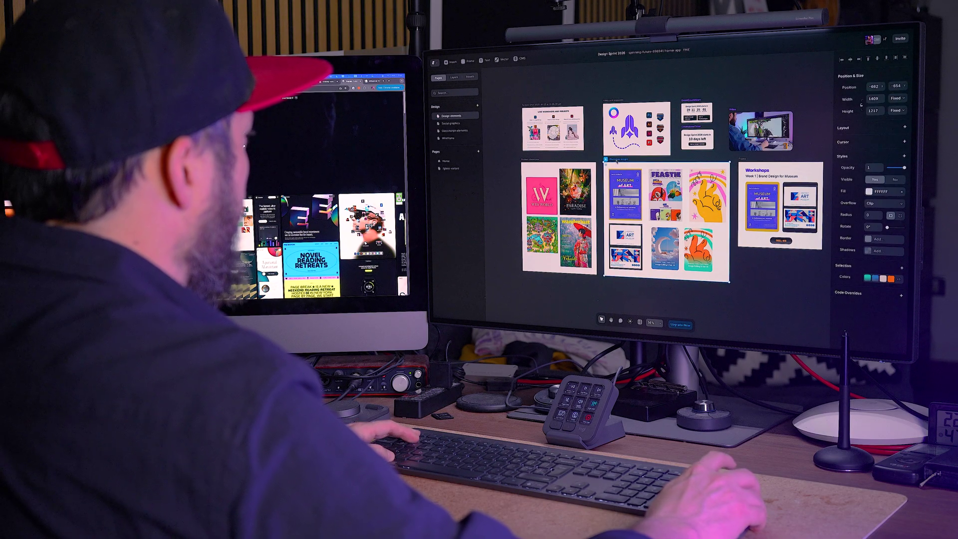
pyautogui.moveTo(617, 180); pyautogui.dragTo(779, 200)
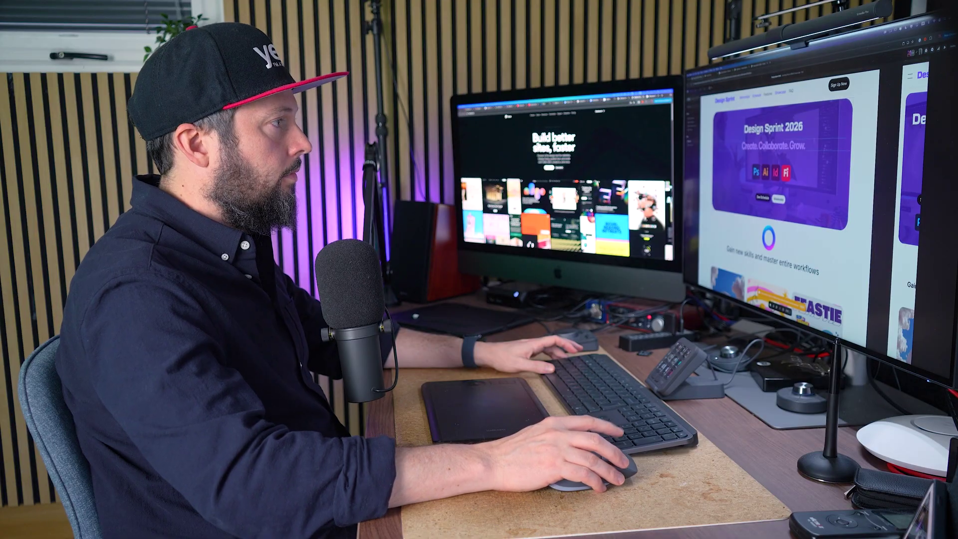
pyautogui.scroll(-5, 778, 210)
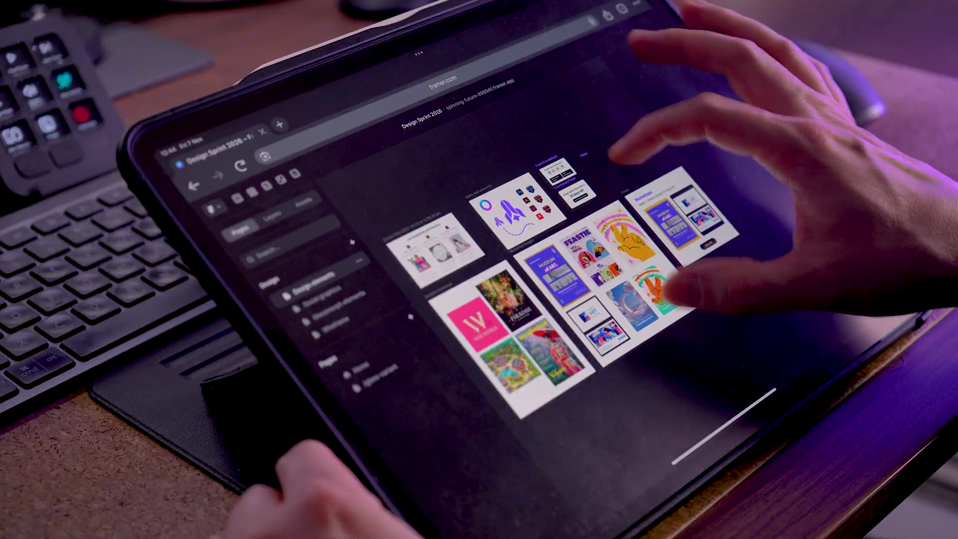
pyautogui.scroll(2, 693, 215)
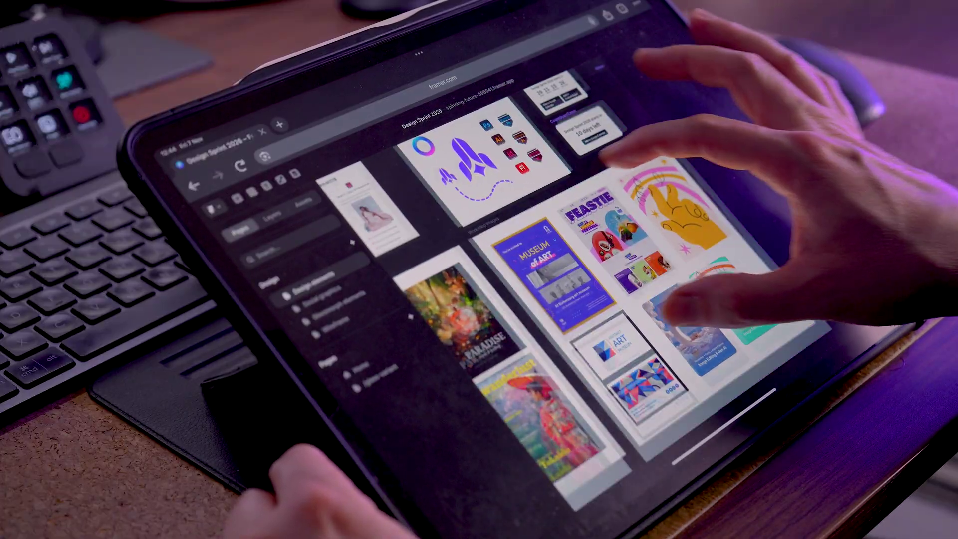